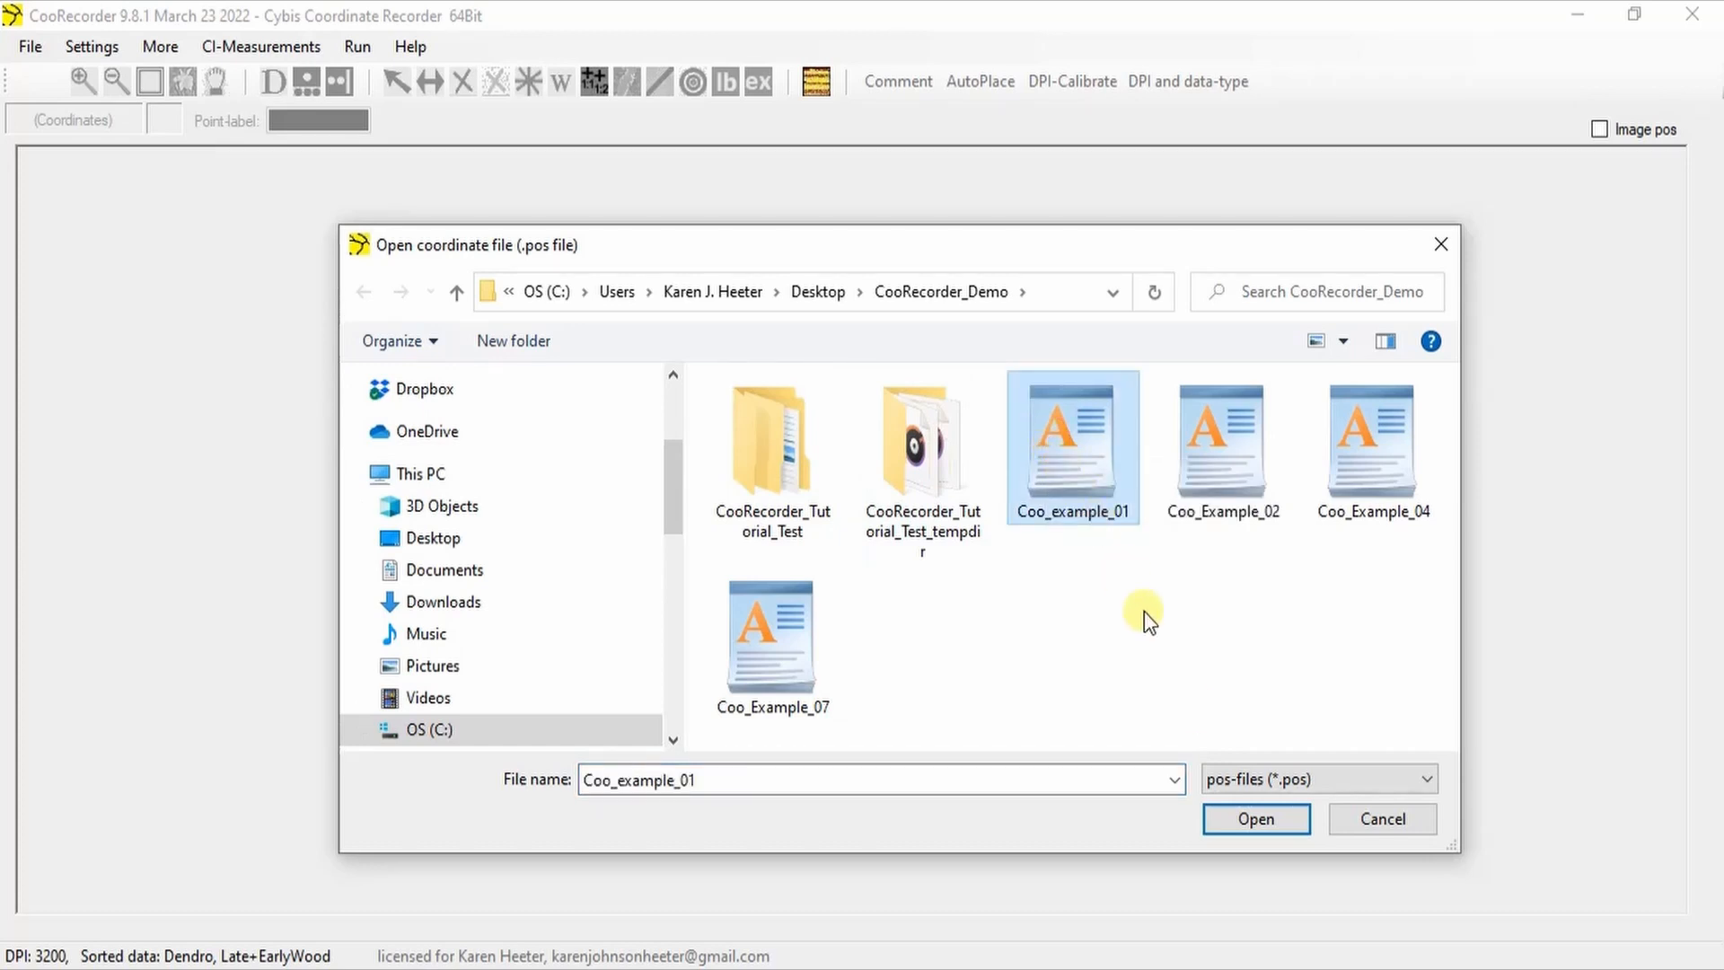
- Open the Coo_example_01 coordinate file and set its data mode to measuring ring widths or generating Blue data (Sorted data)
left_click(1245, 823)
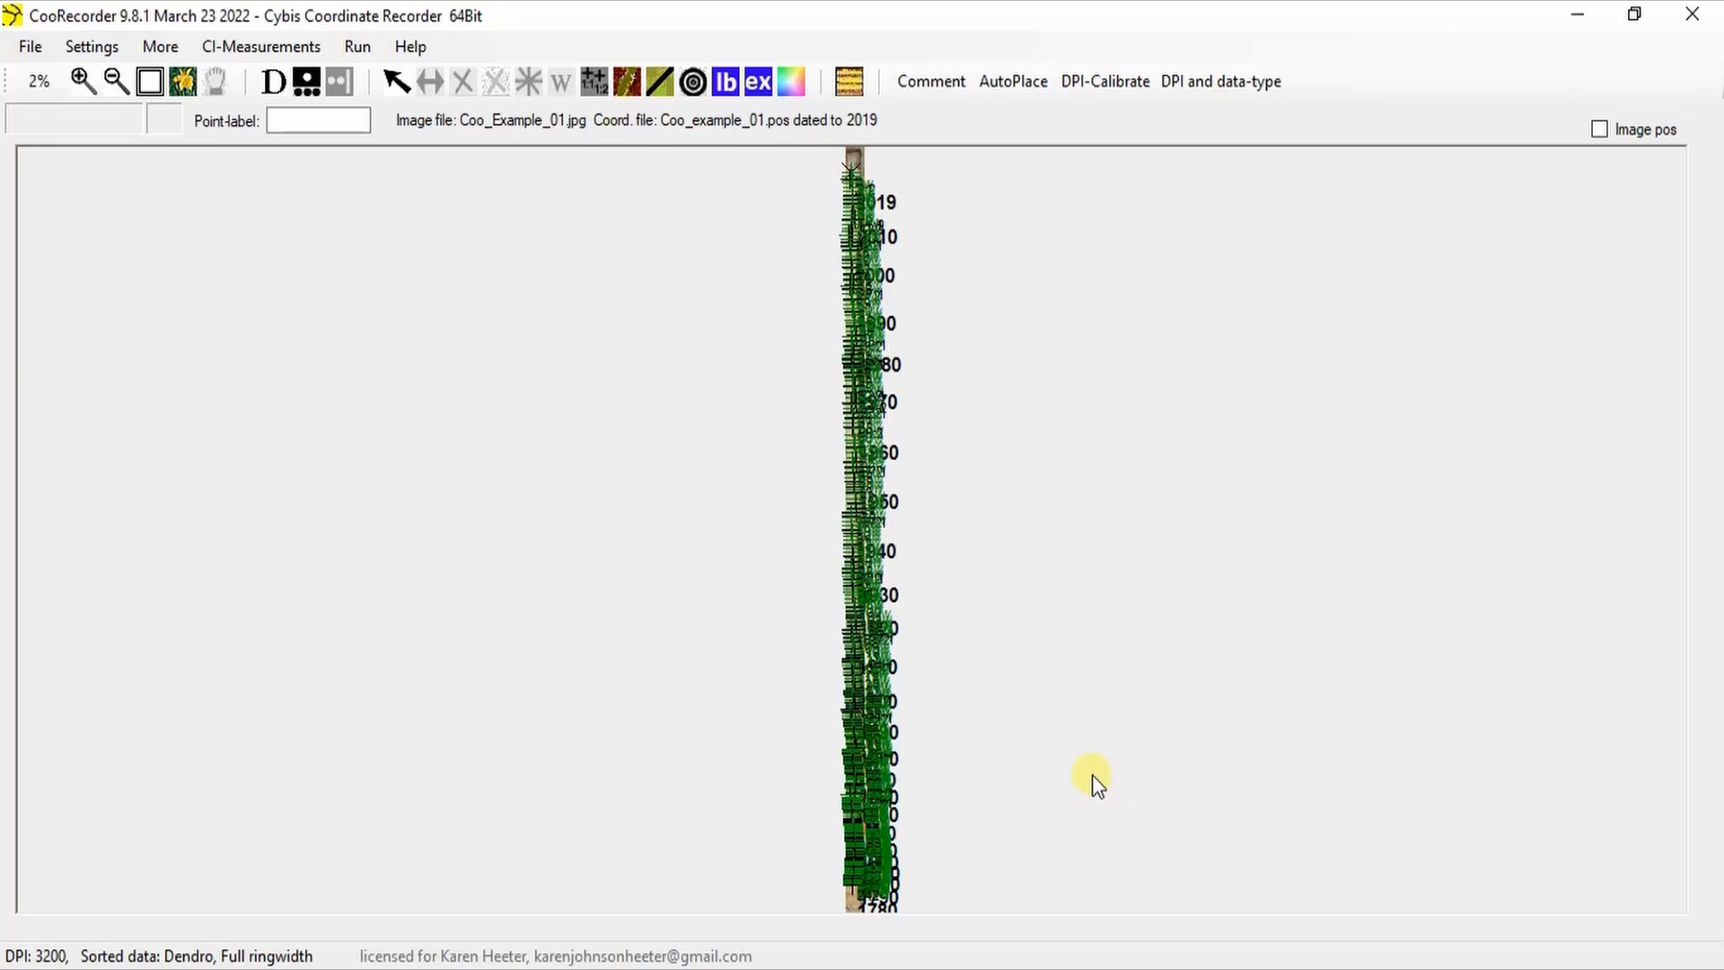
left_click(38, 957)
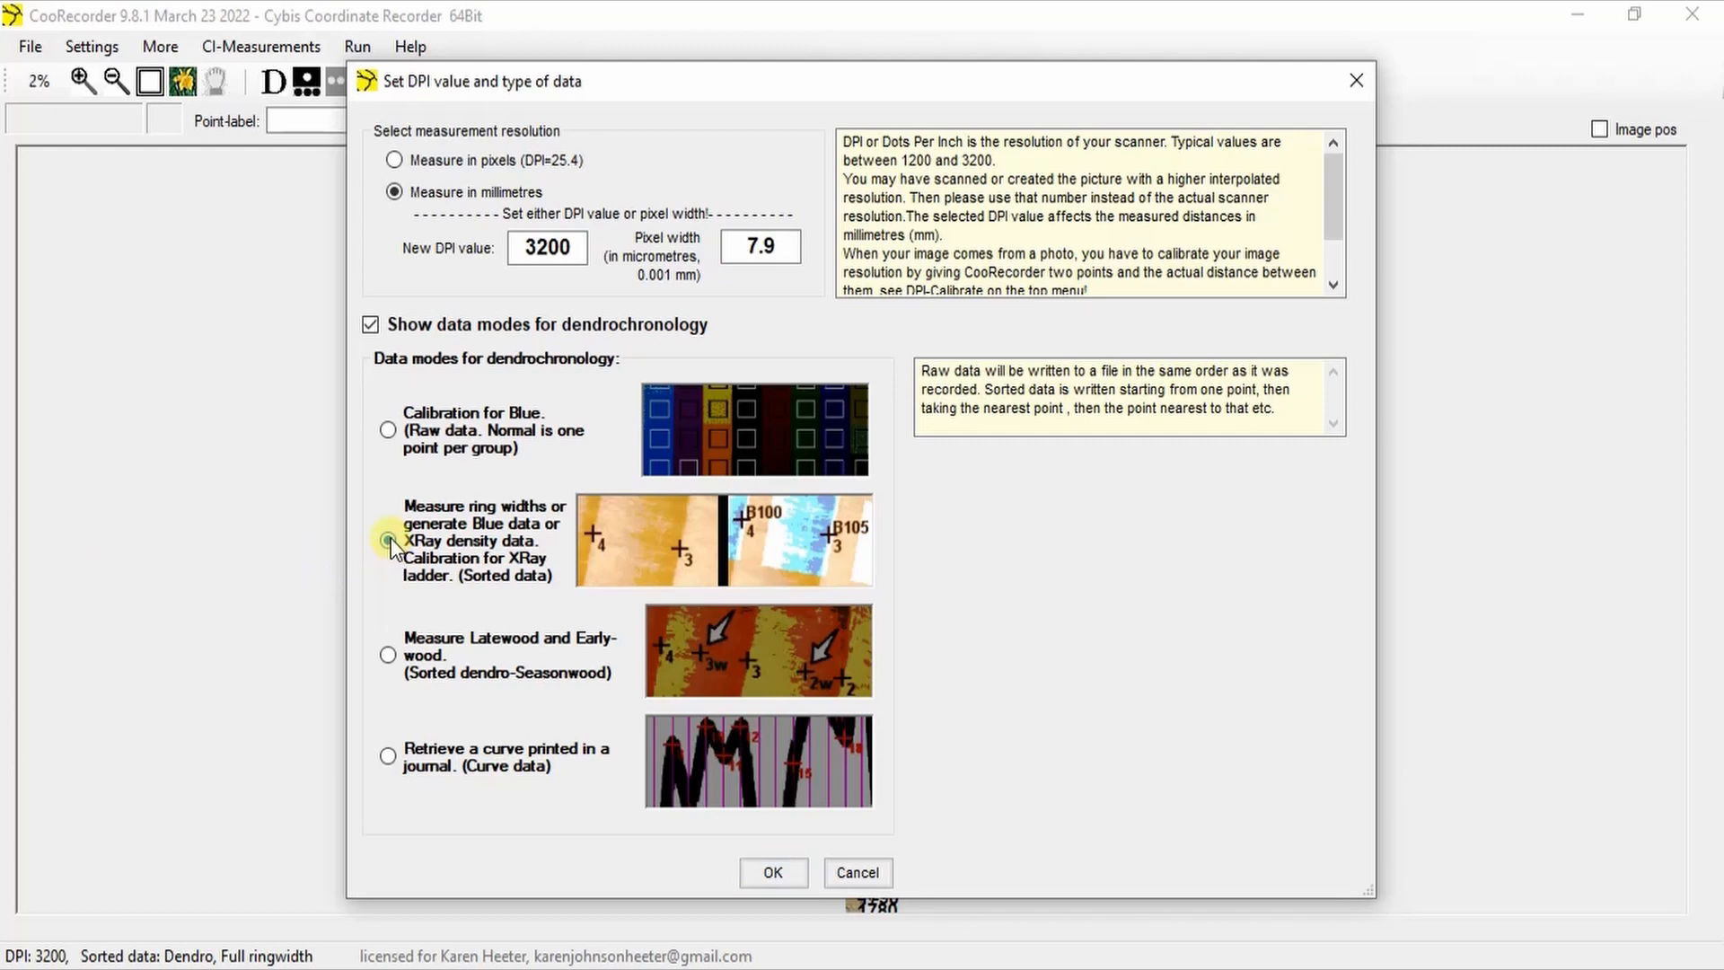
left_click(763, 871)
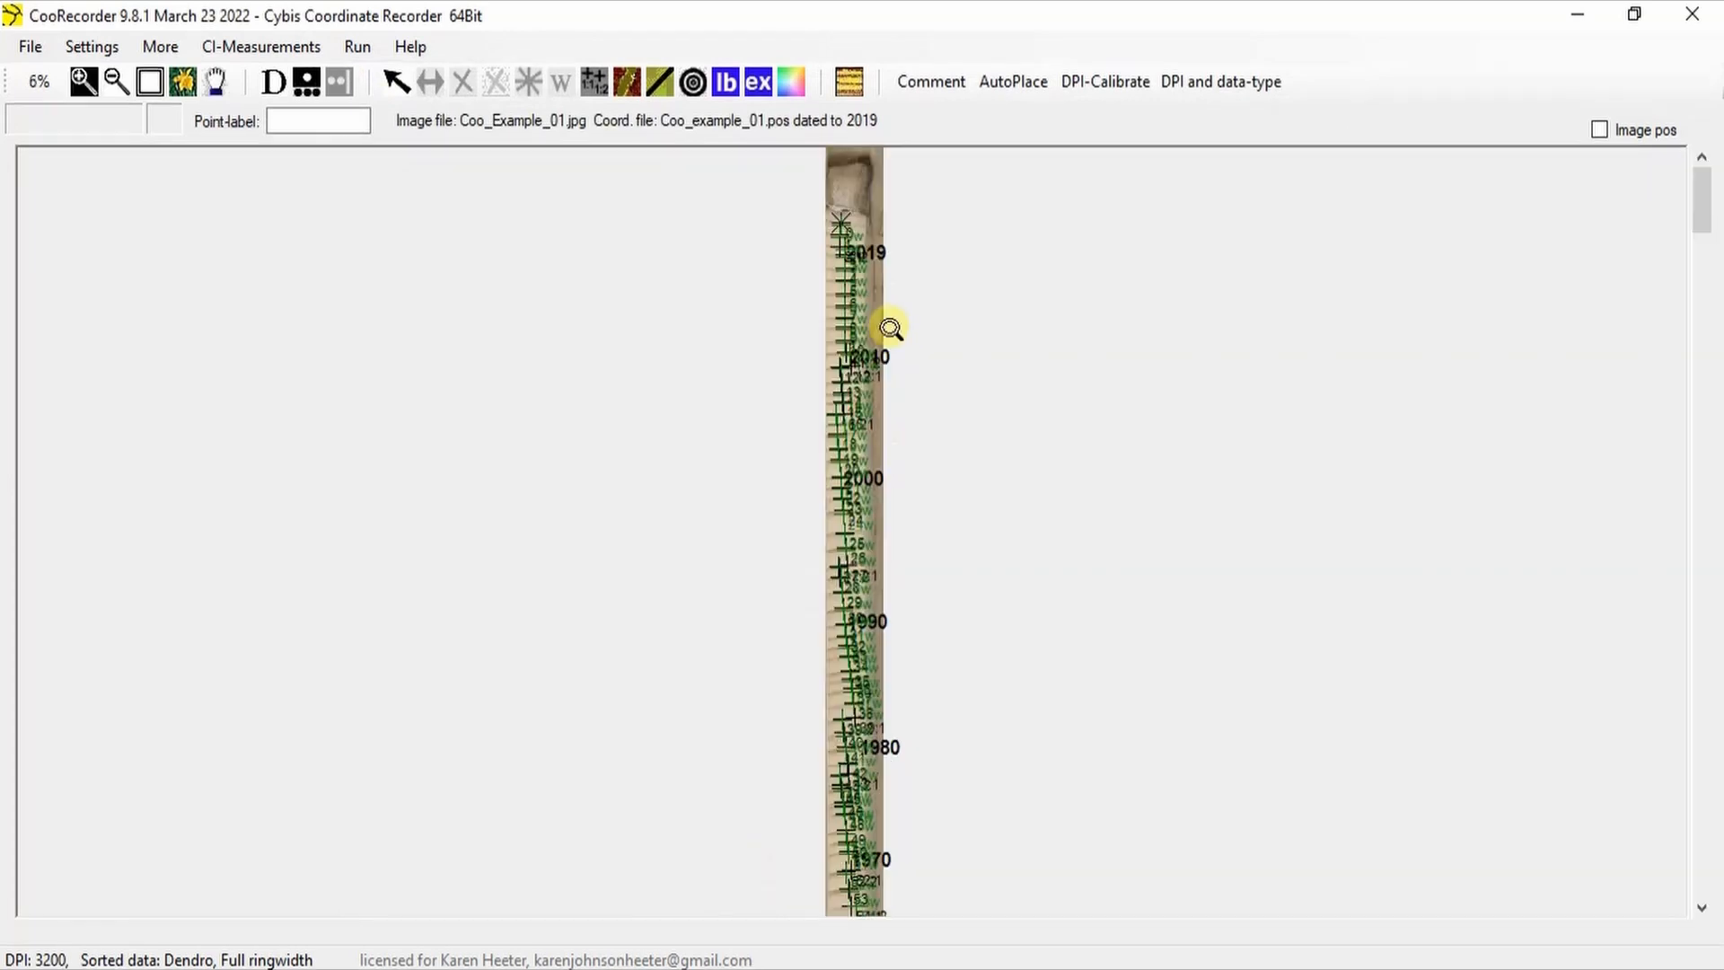
- Inspect the dated ring-boundary and seasonwood points along the core, starting from the 2019 ring
left_click(881, 327)
left_click(861, 323)
left_click(855, 321)
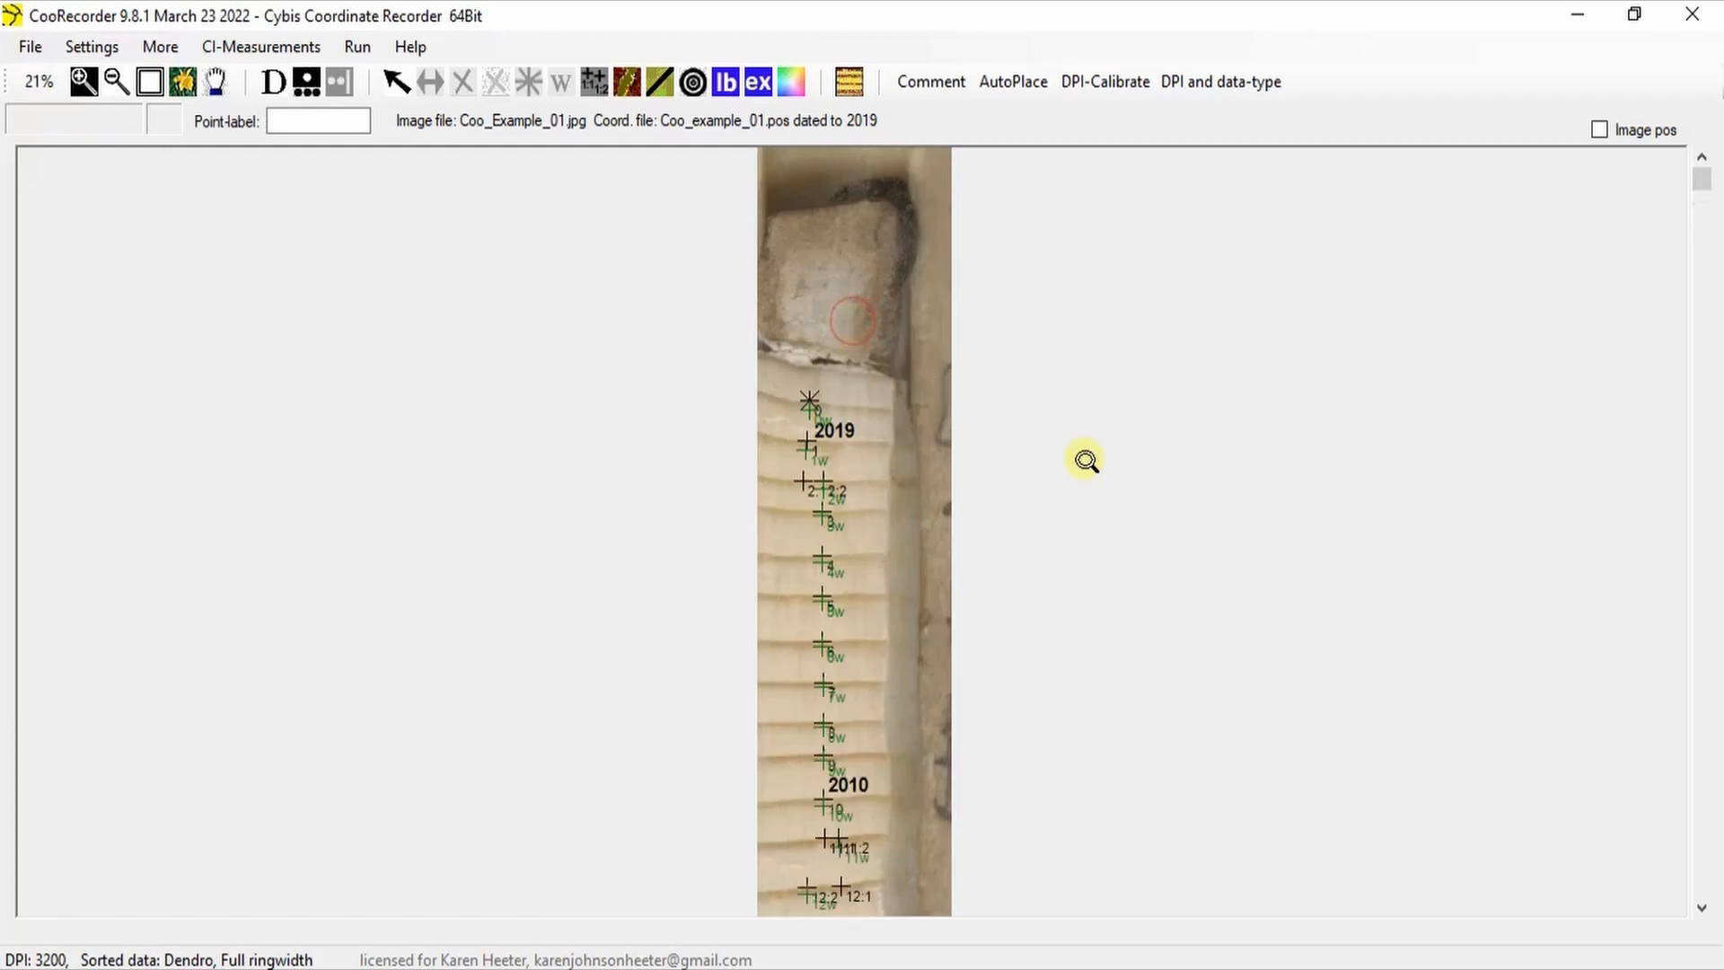
scroll(1216, 570, "down", 10)
scroll(1218, 572, "down", 10)
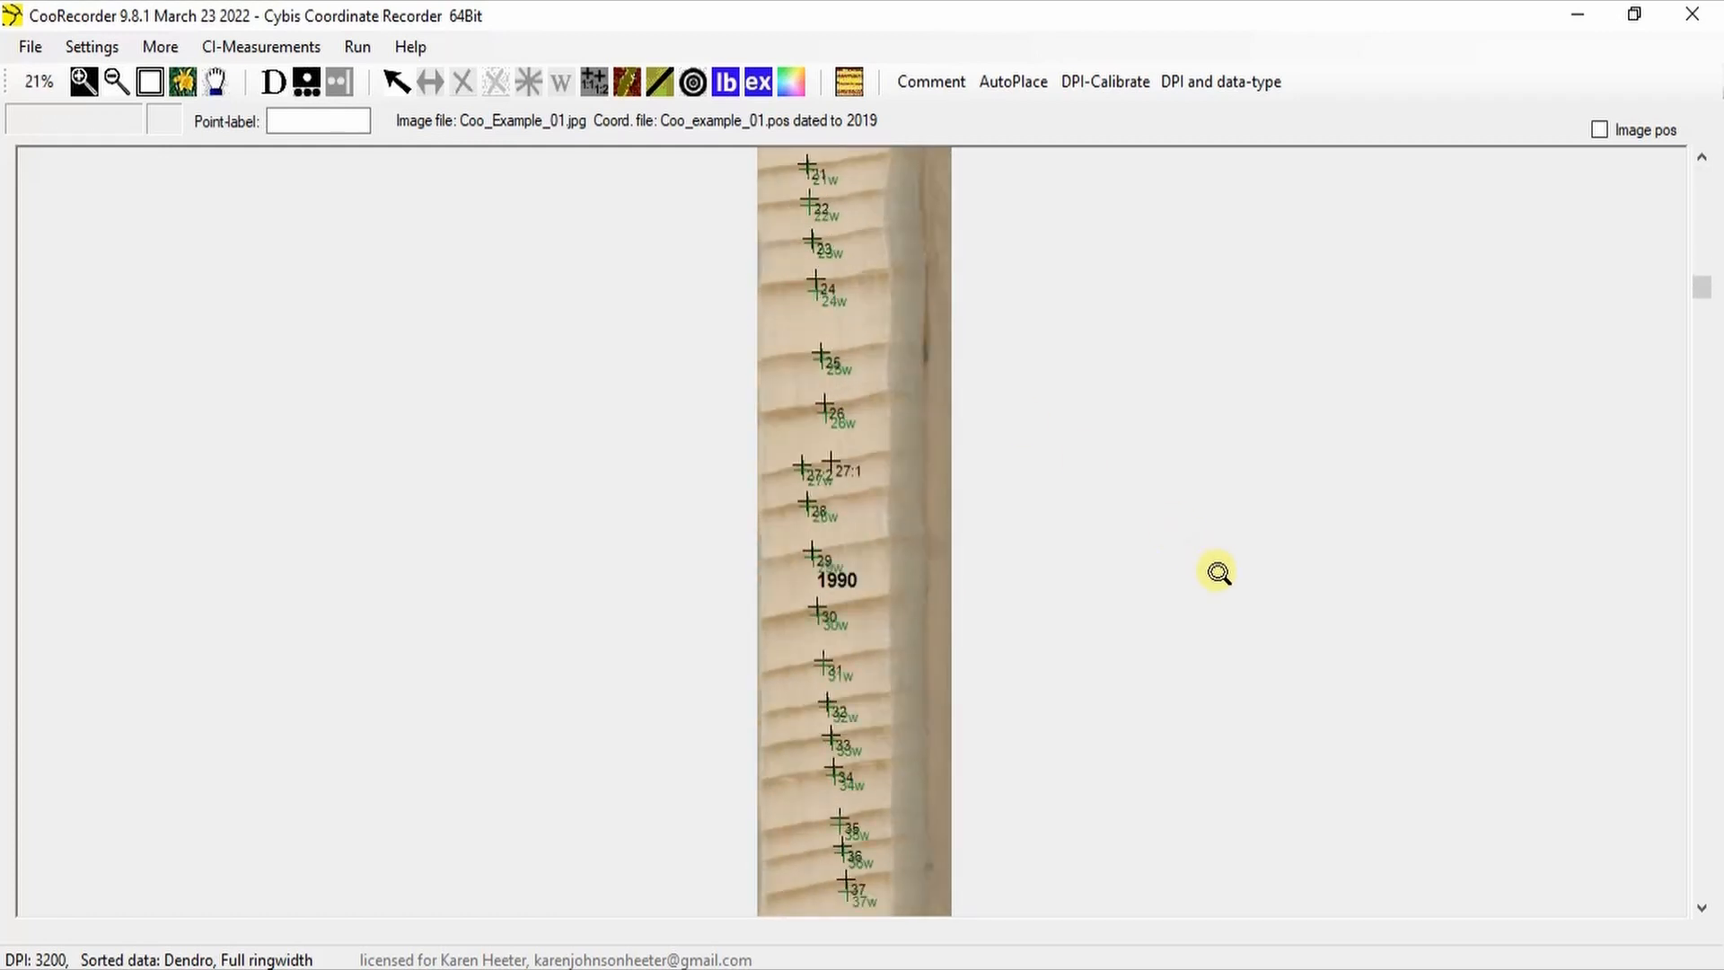
scroll(1219, 572, "down", 3)
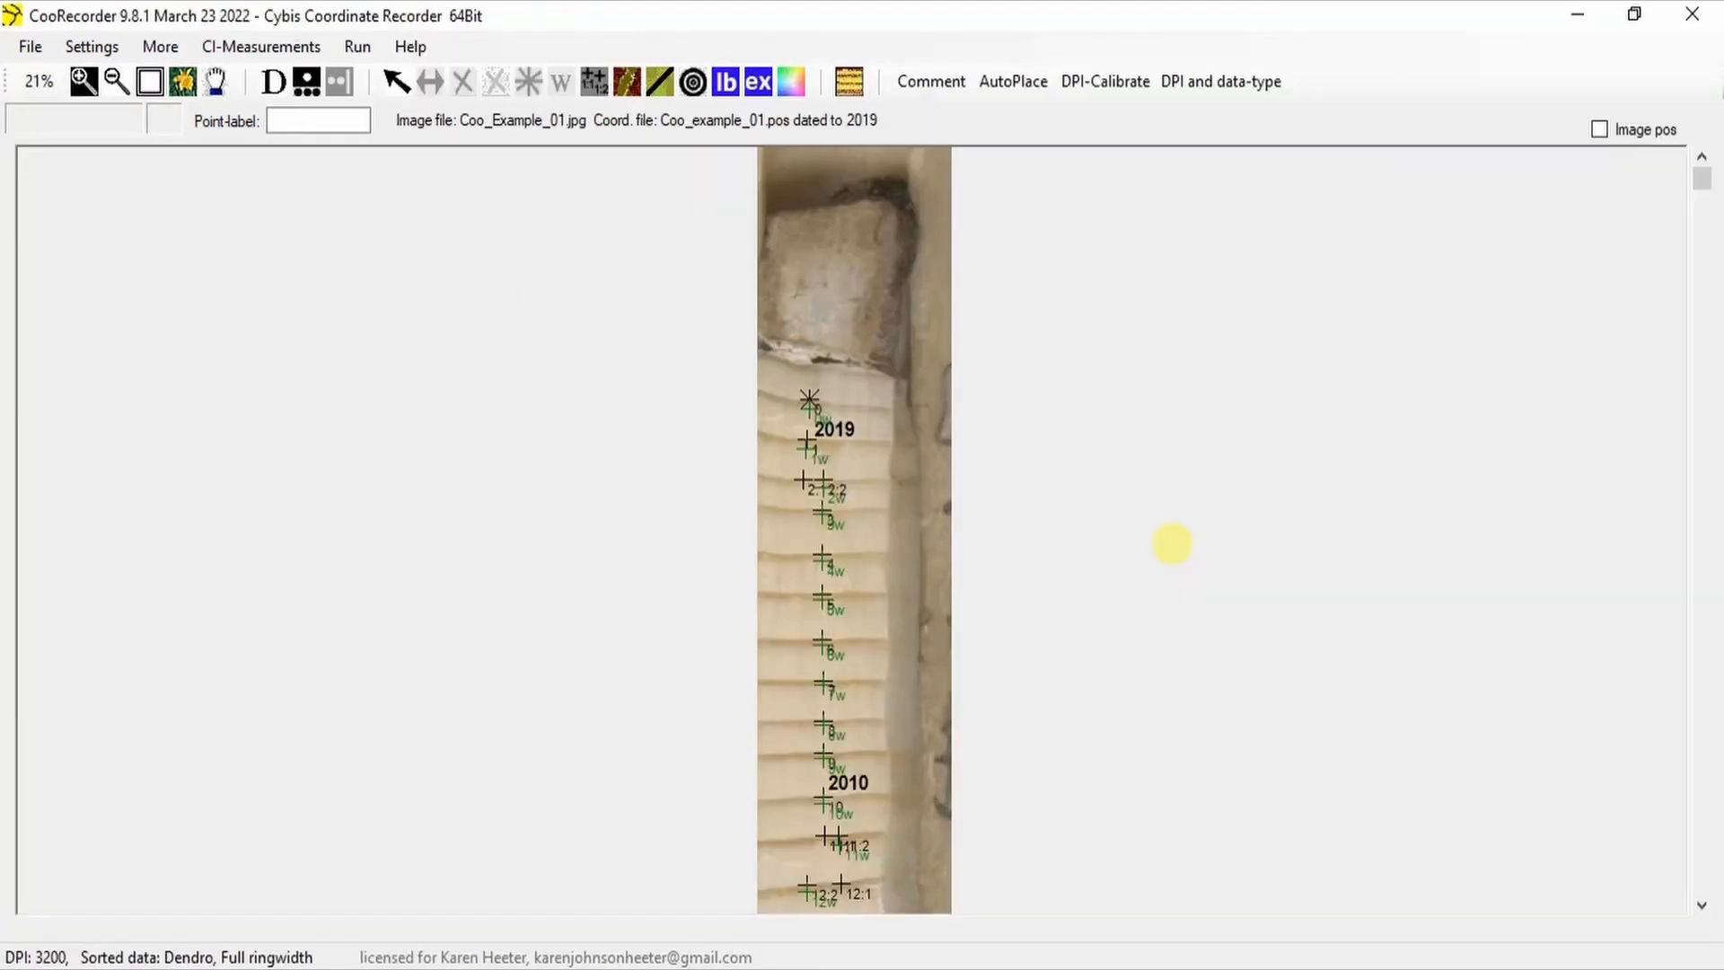
- Enable color intensity measurements and CI collector 1, and set its comment to "Blue Latewood settings- Engelmann spruce"
left_click(270, 45)
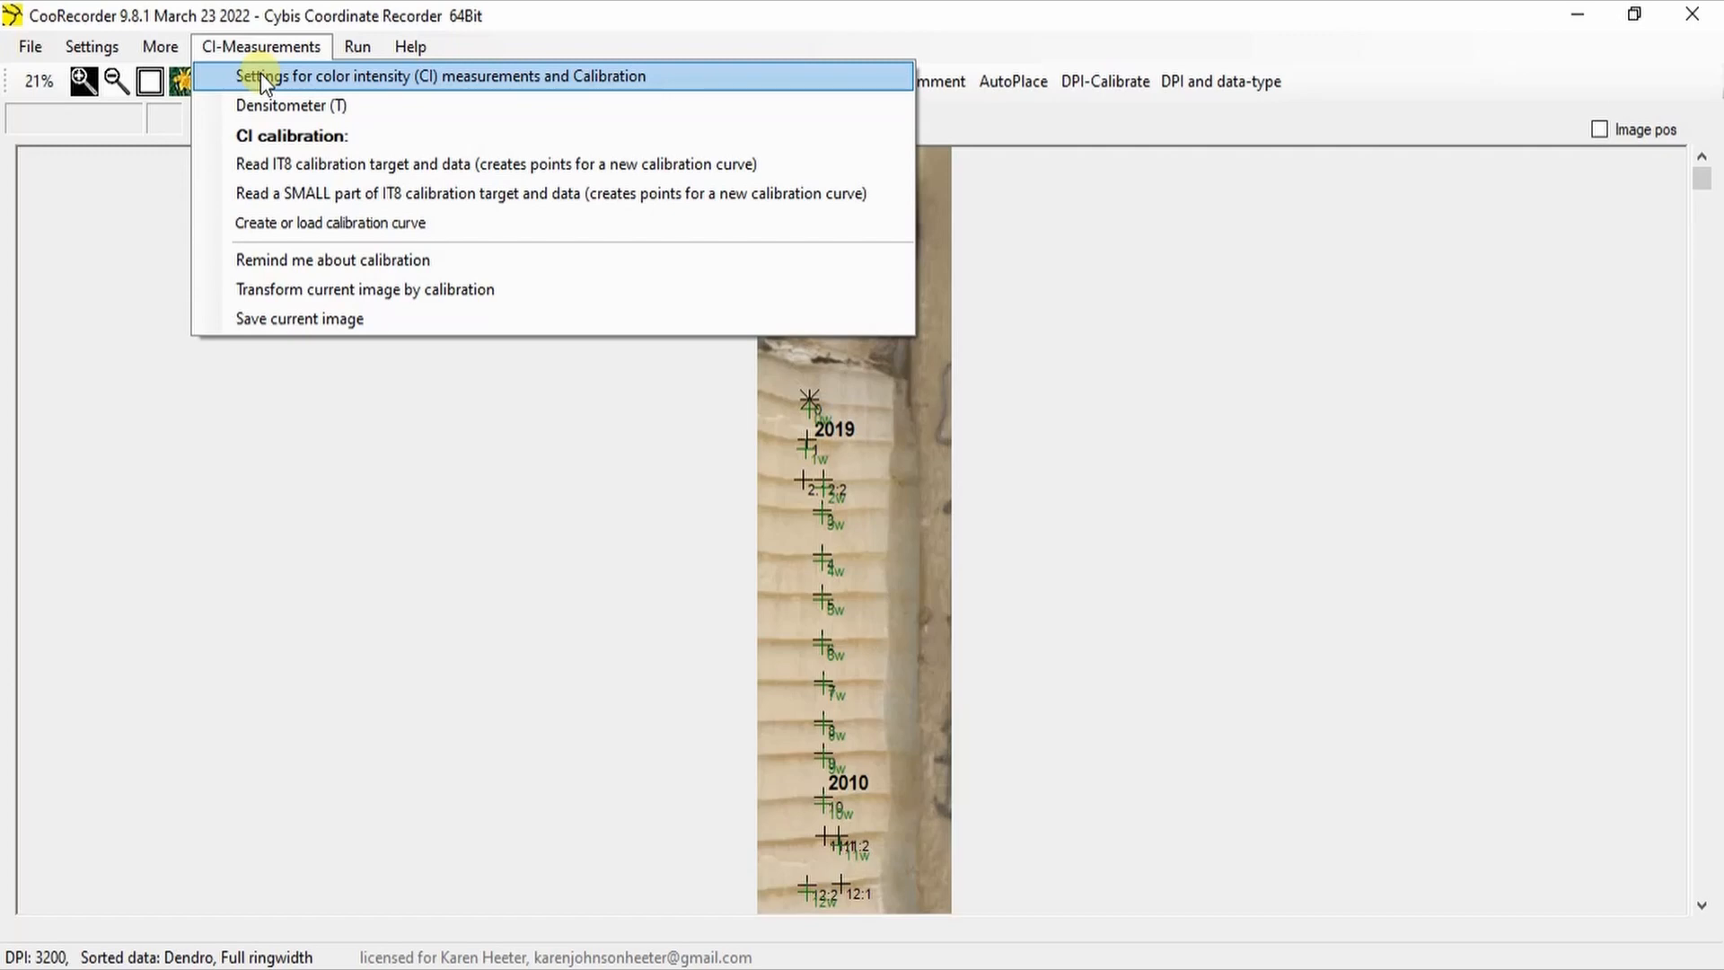
left_click(260, 75)
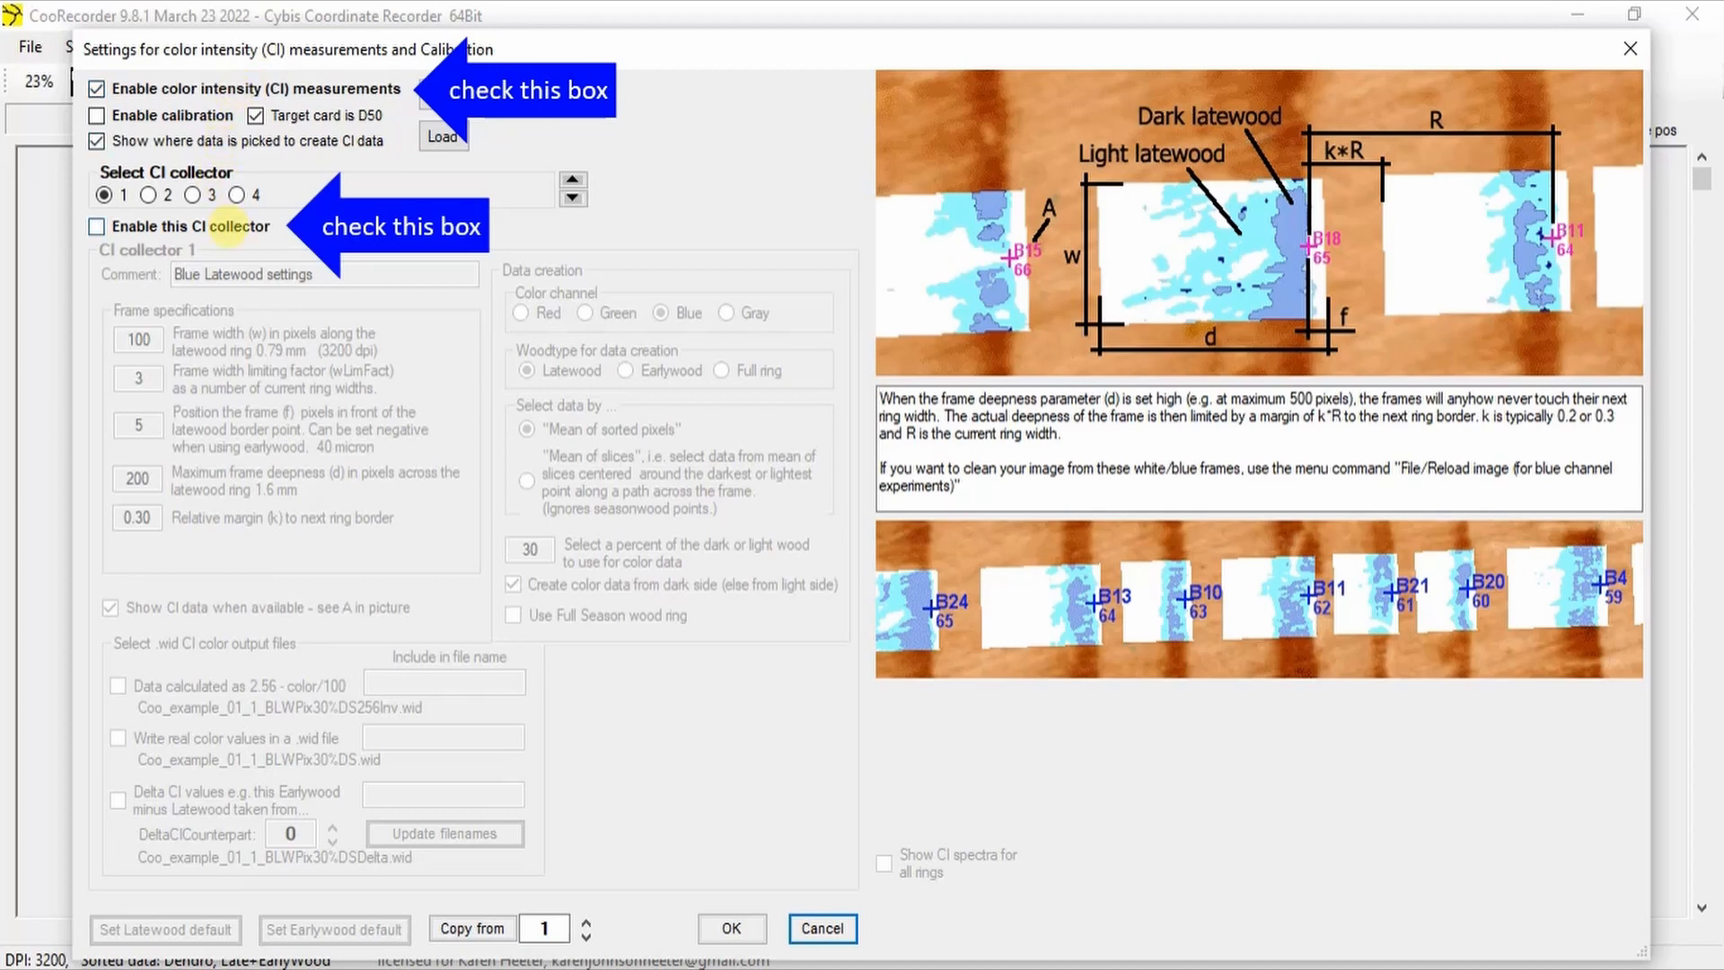
left_click(230, 225)
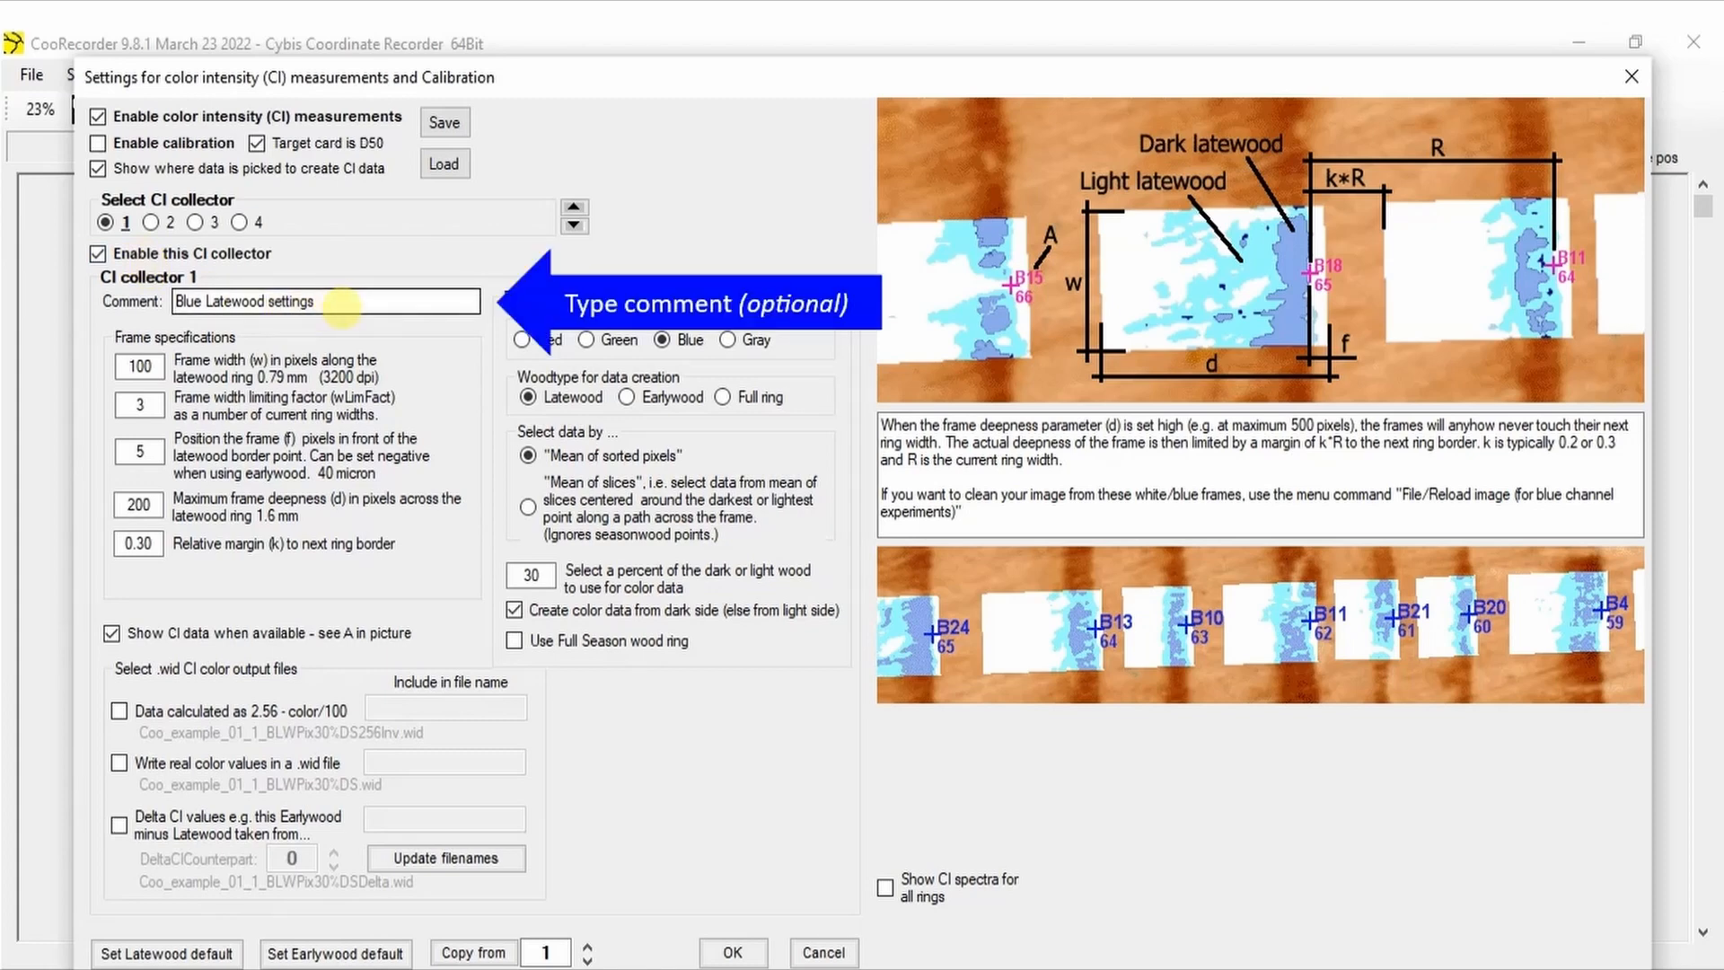
left_click(323, 304)
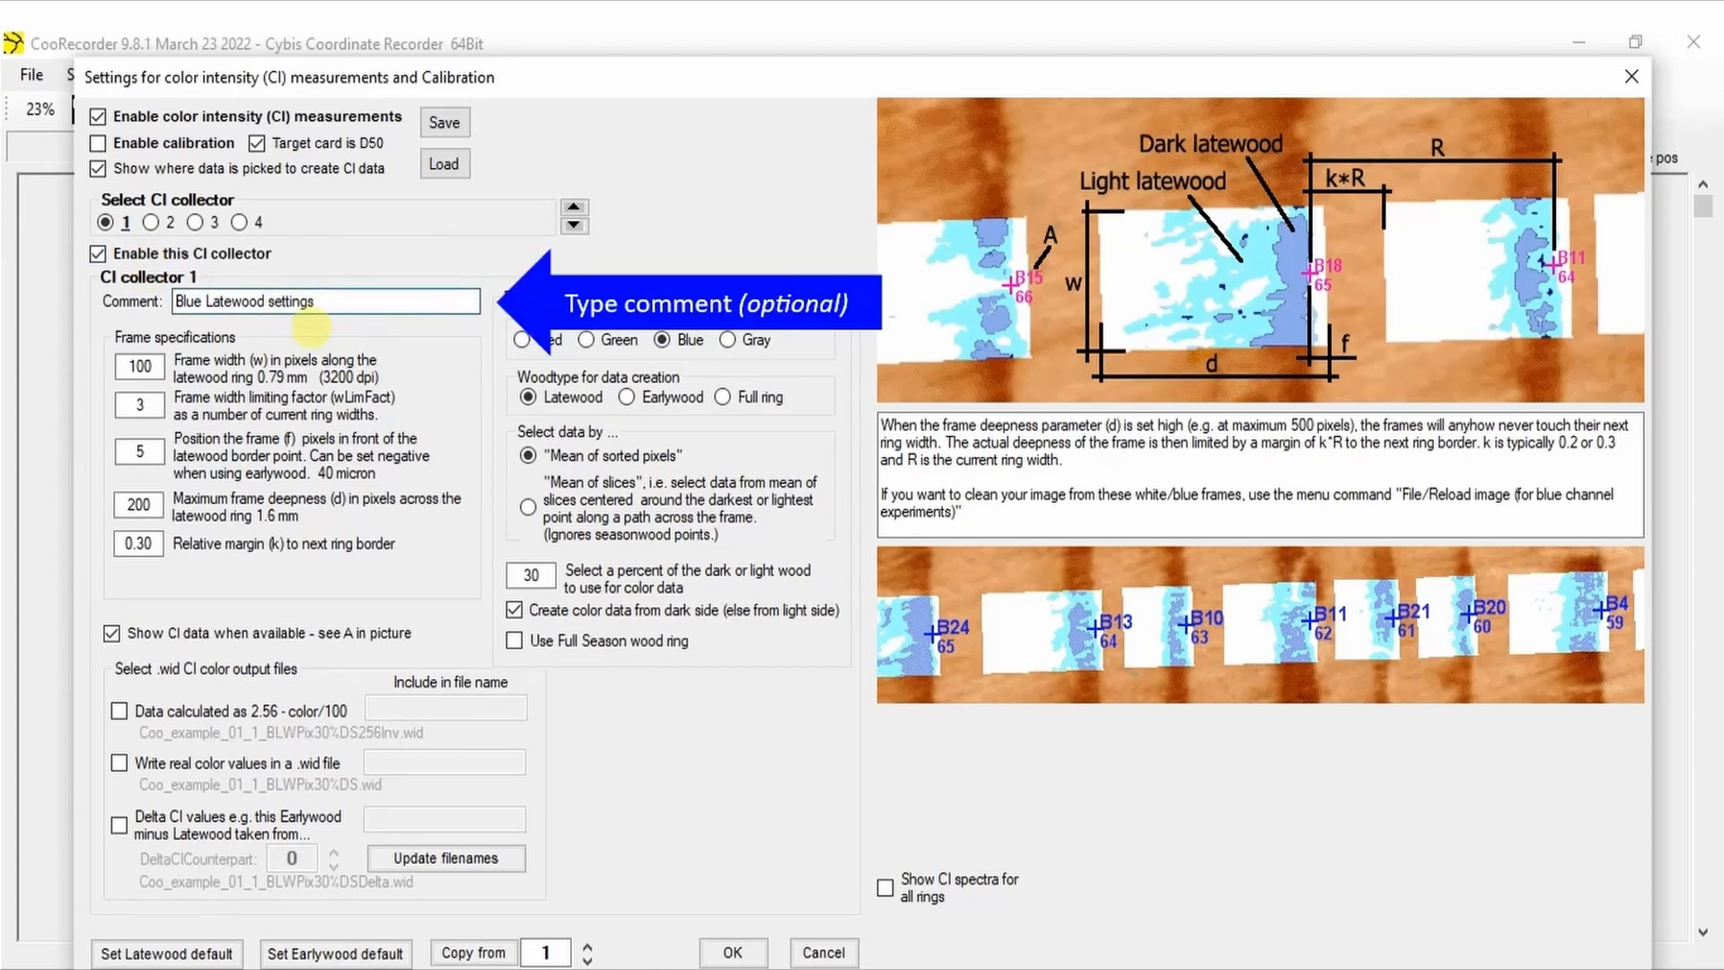
type("- Engelmann spruce")
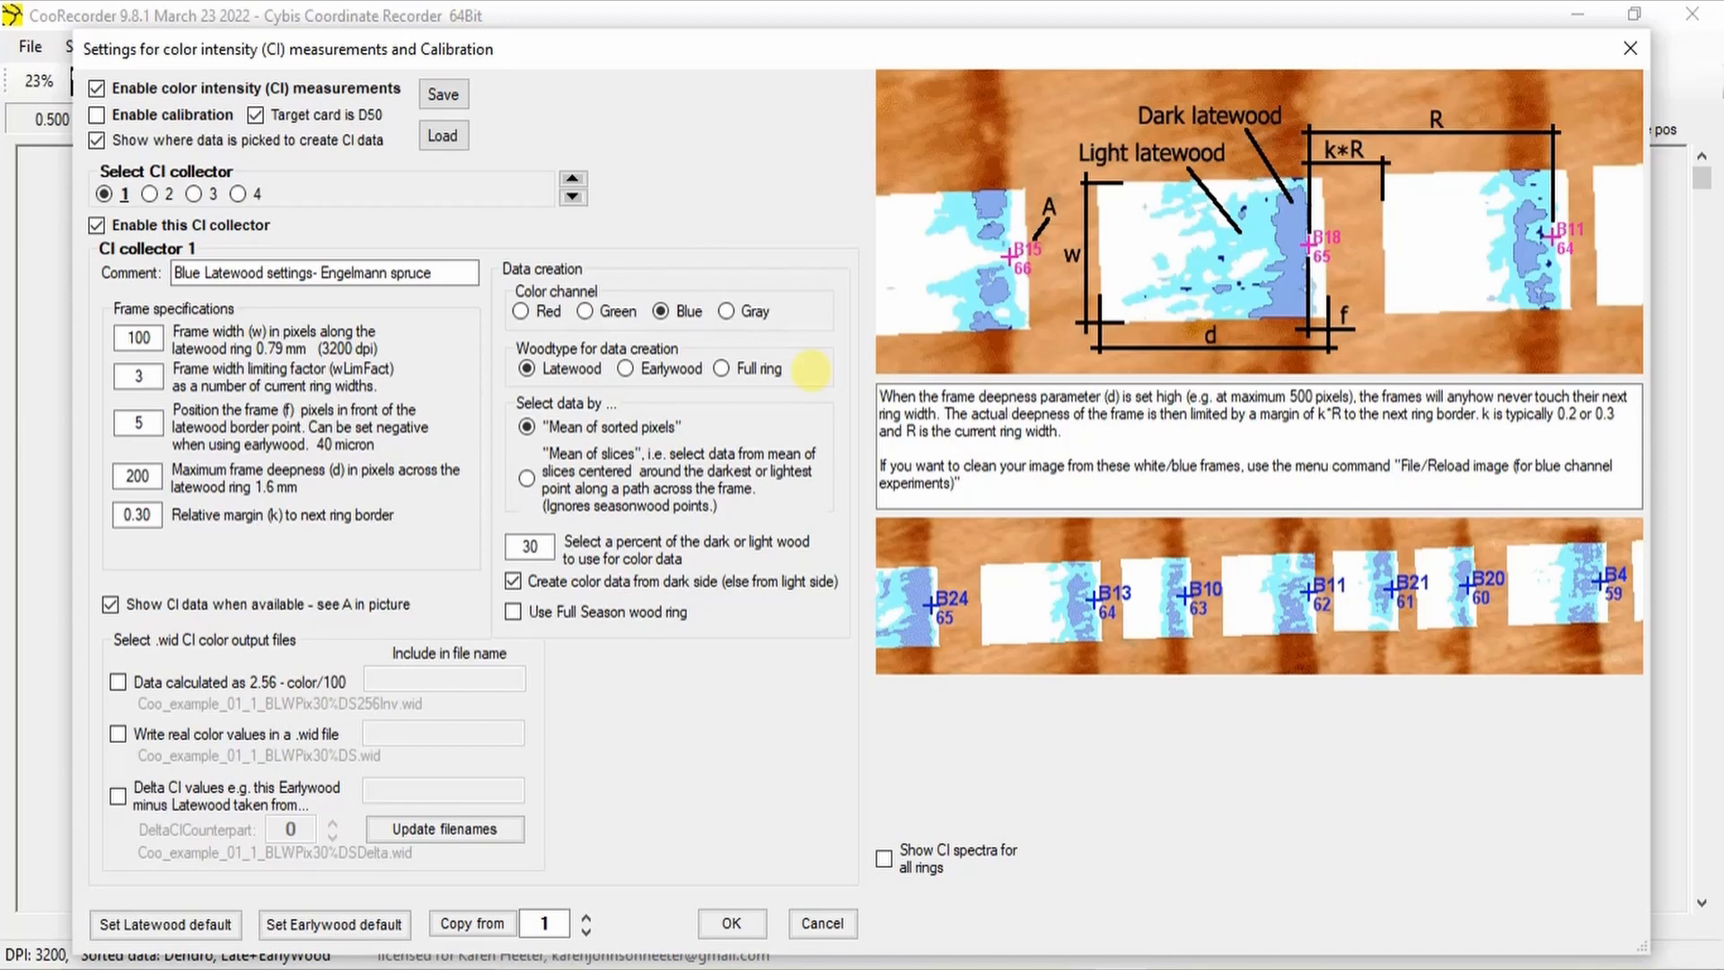
- Choose Latewood as the woodtype for data creation and show the CI spectra for all rings
left_click(569, 369)
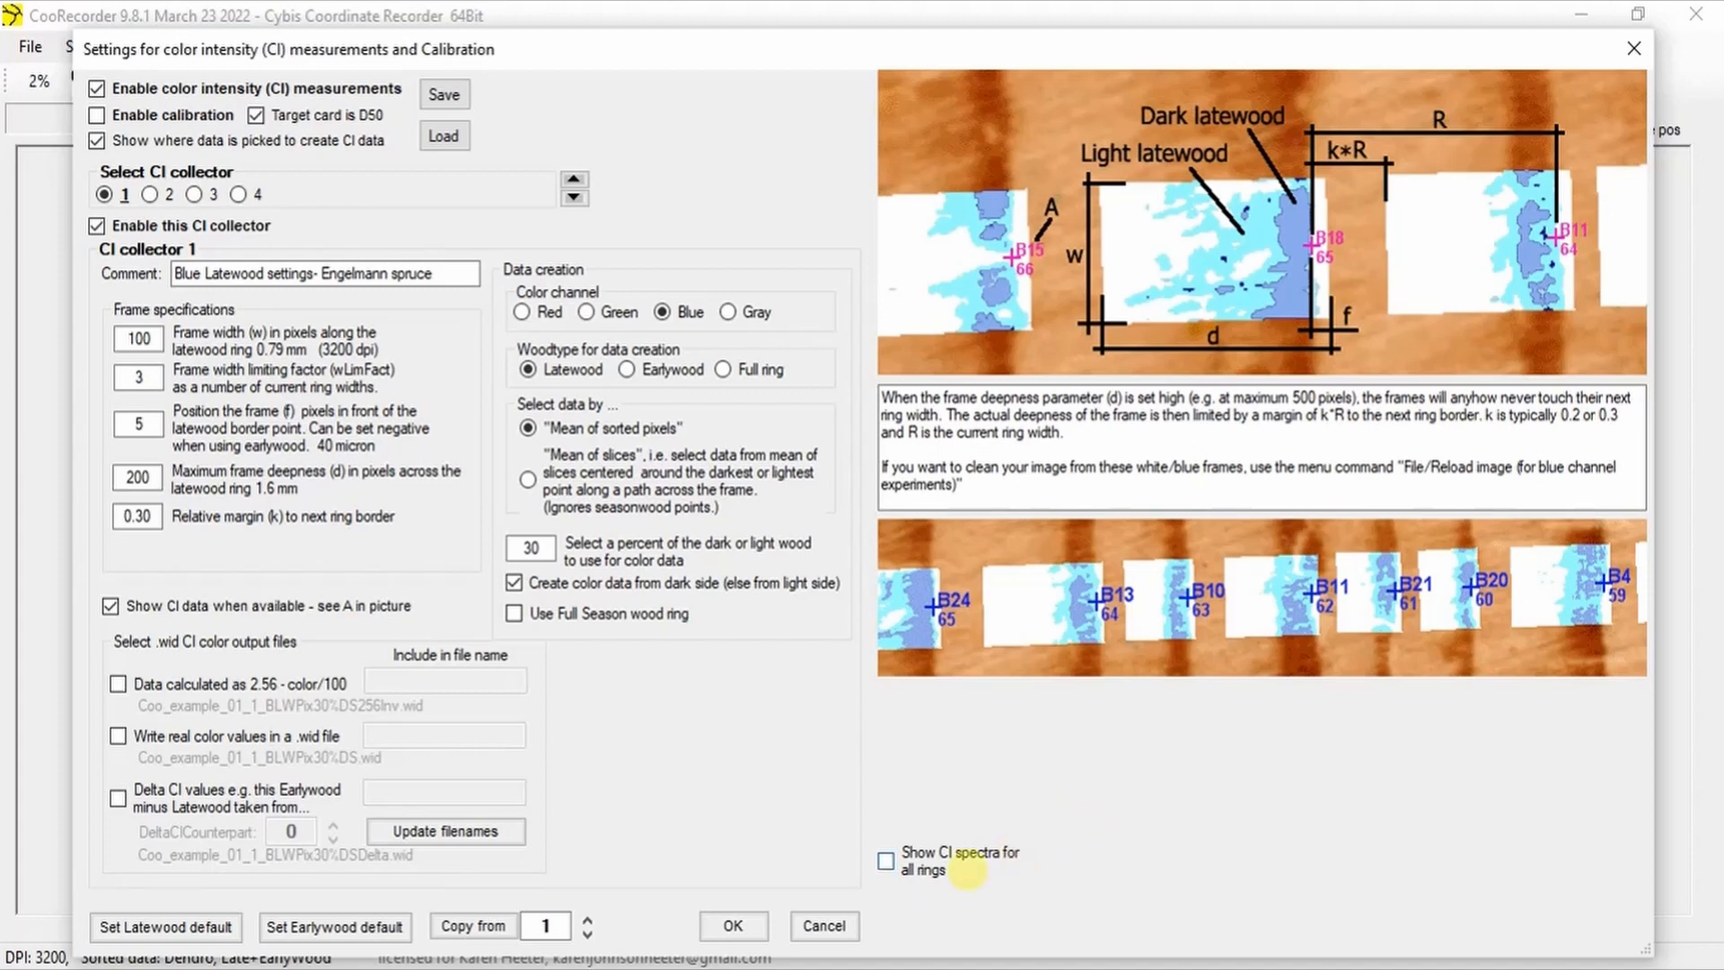
left_click(885, 862)
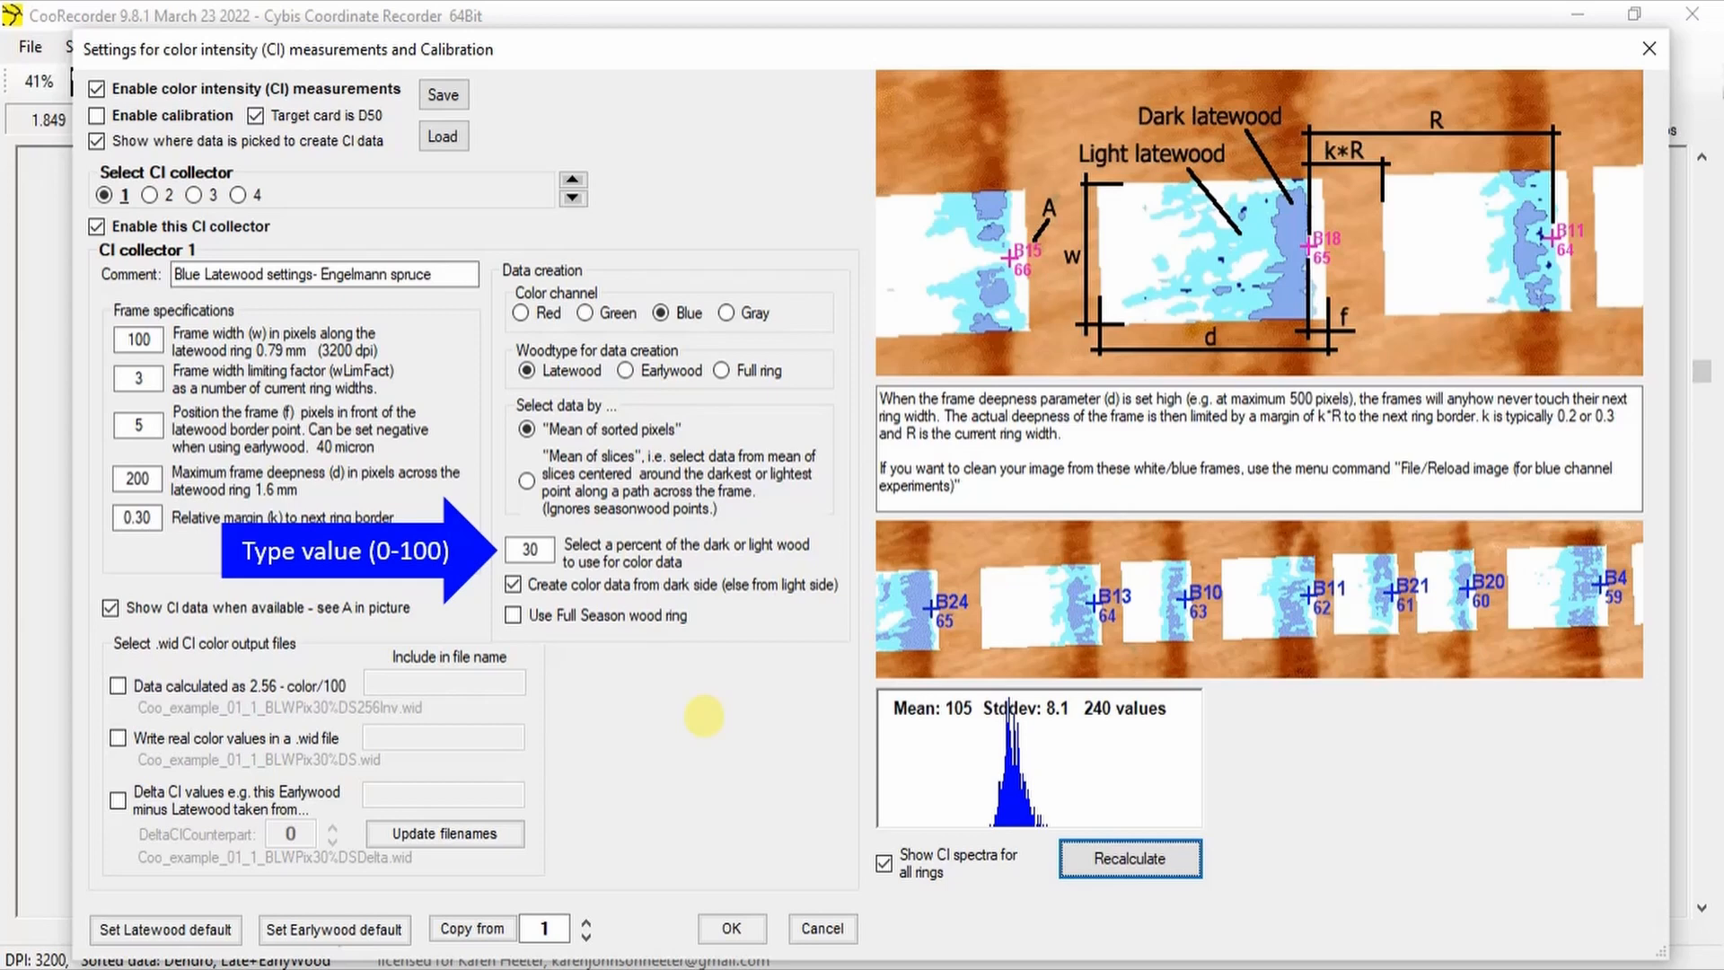
- Set the percentage of dark wood used for color data to 5 and recalculate the CI spectra
left_click(534, 549)
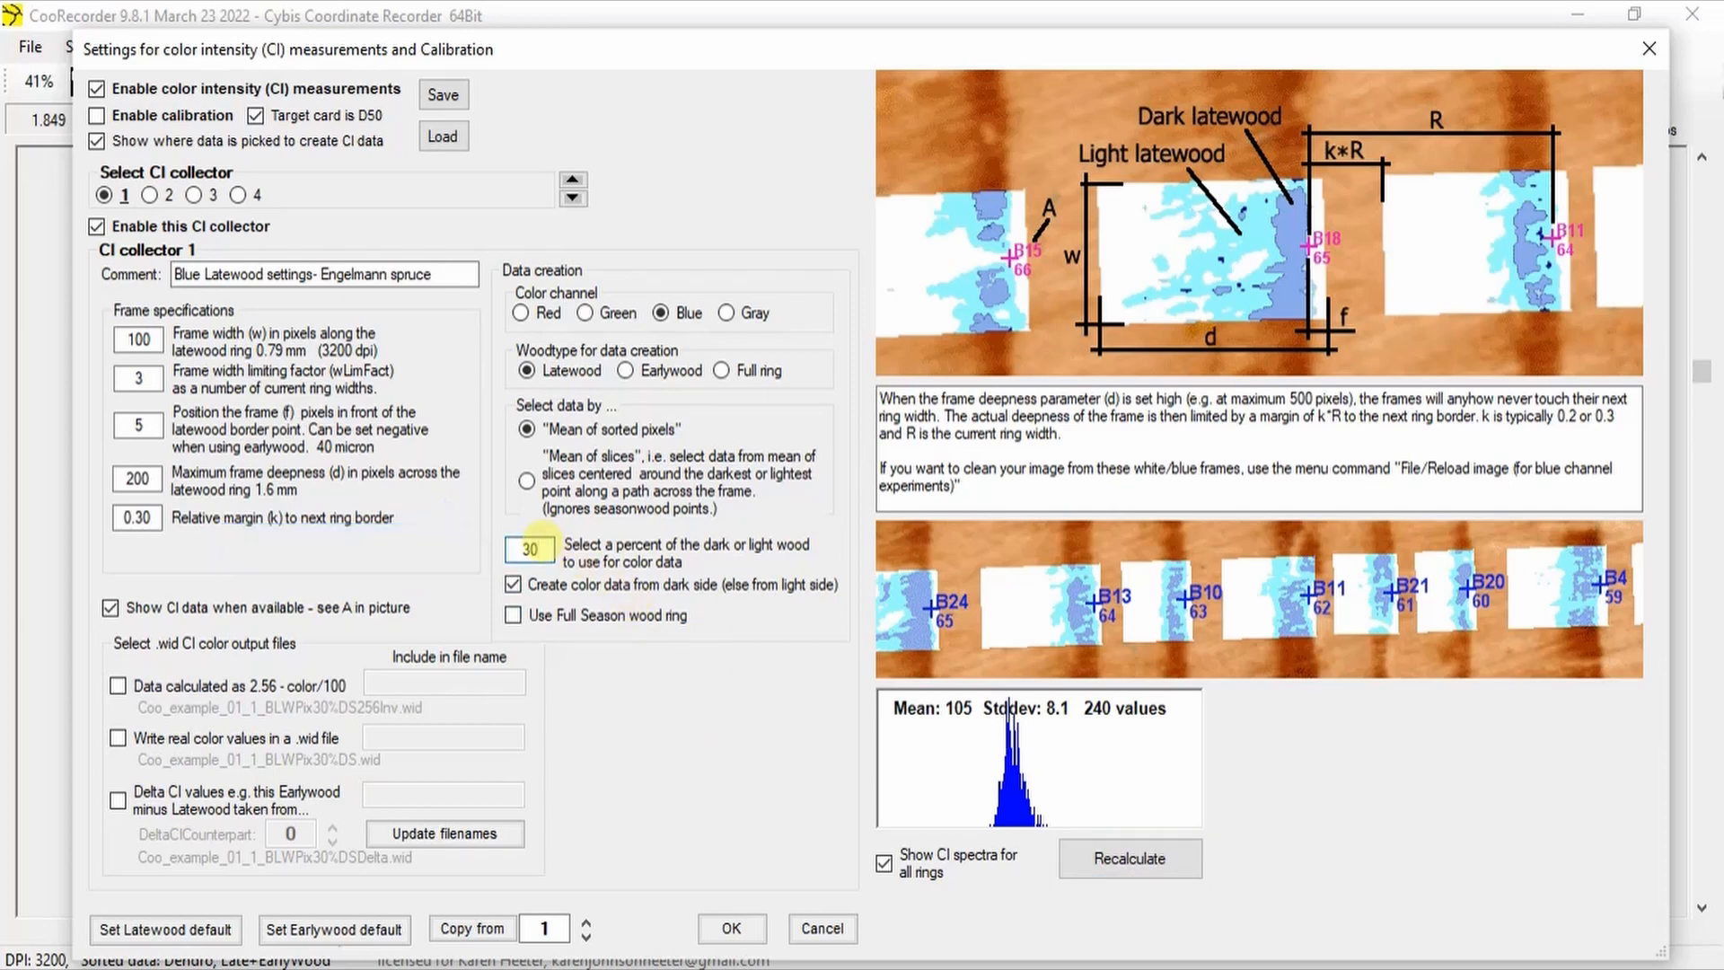
key("BackSpace")
key("BackSpace")
type("5")
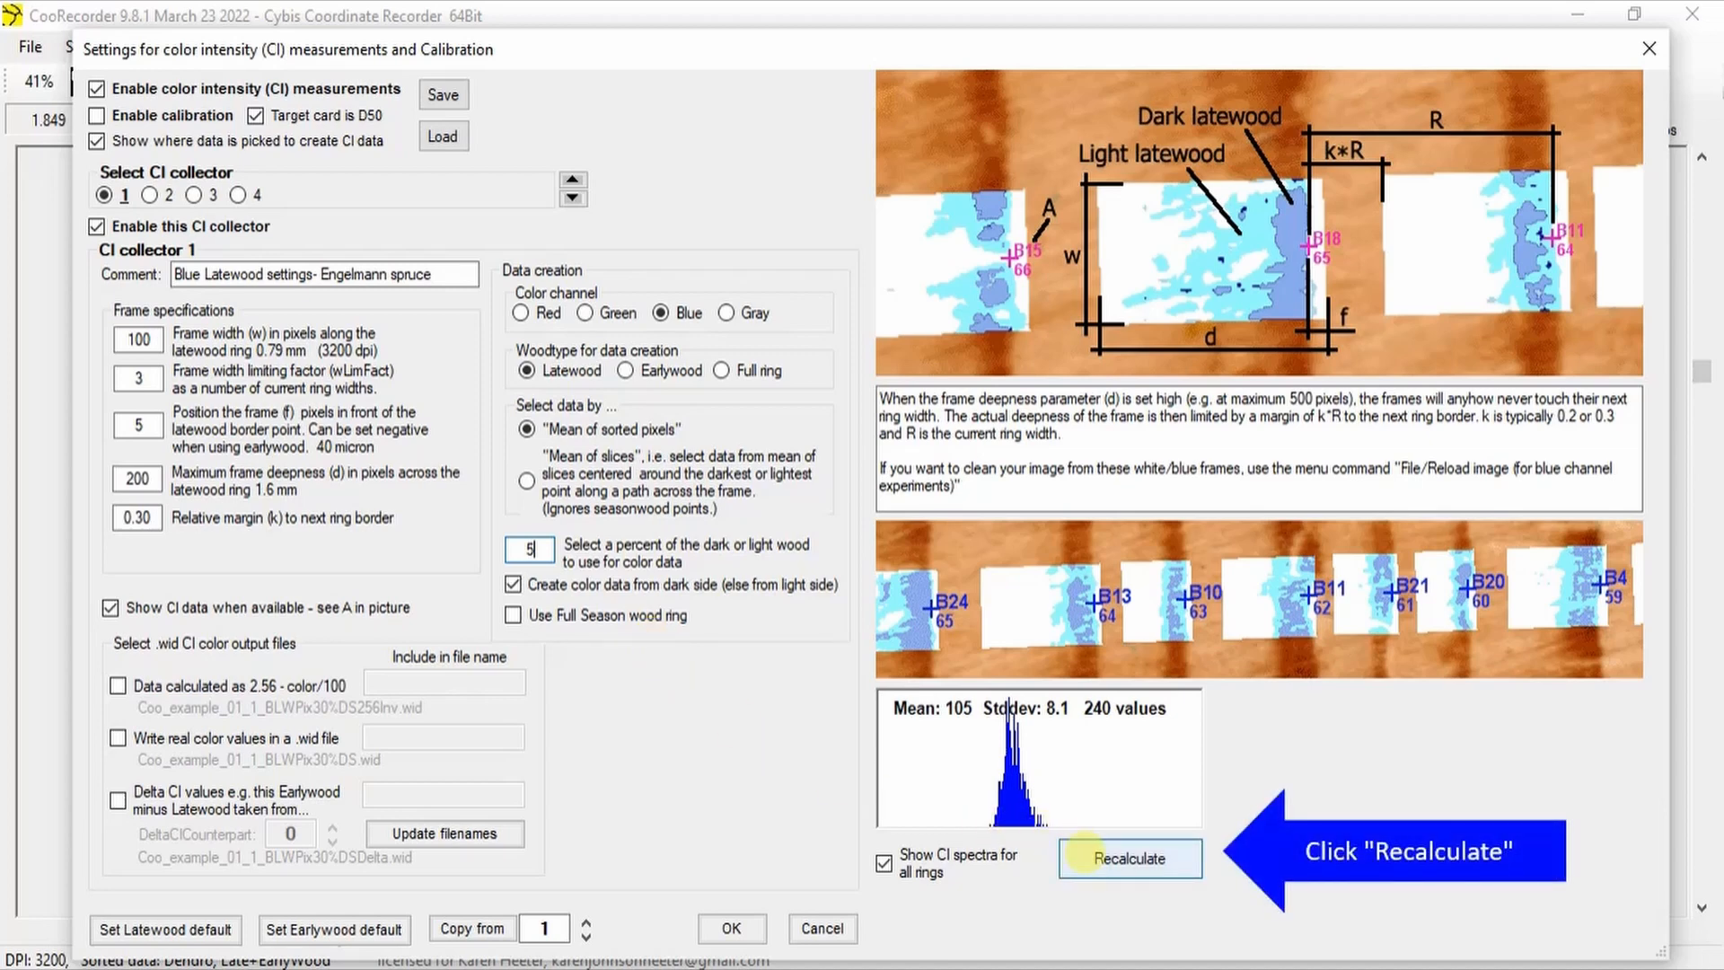
left_click(1084, 847)
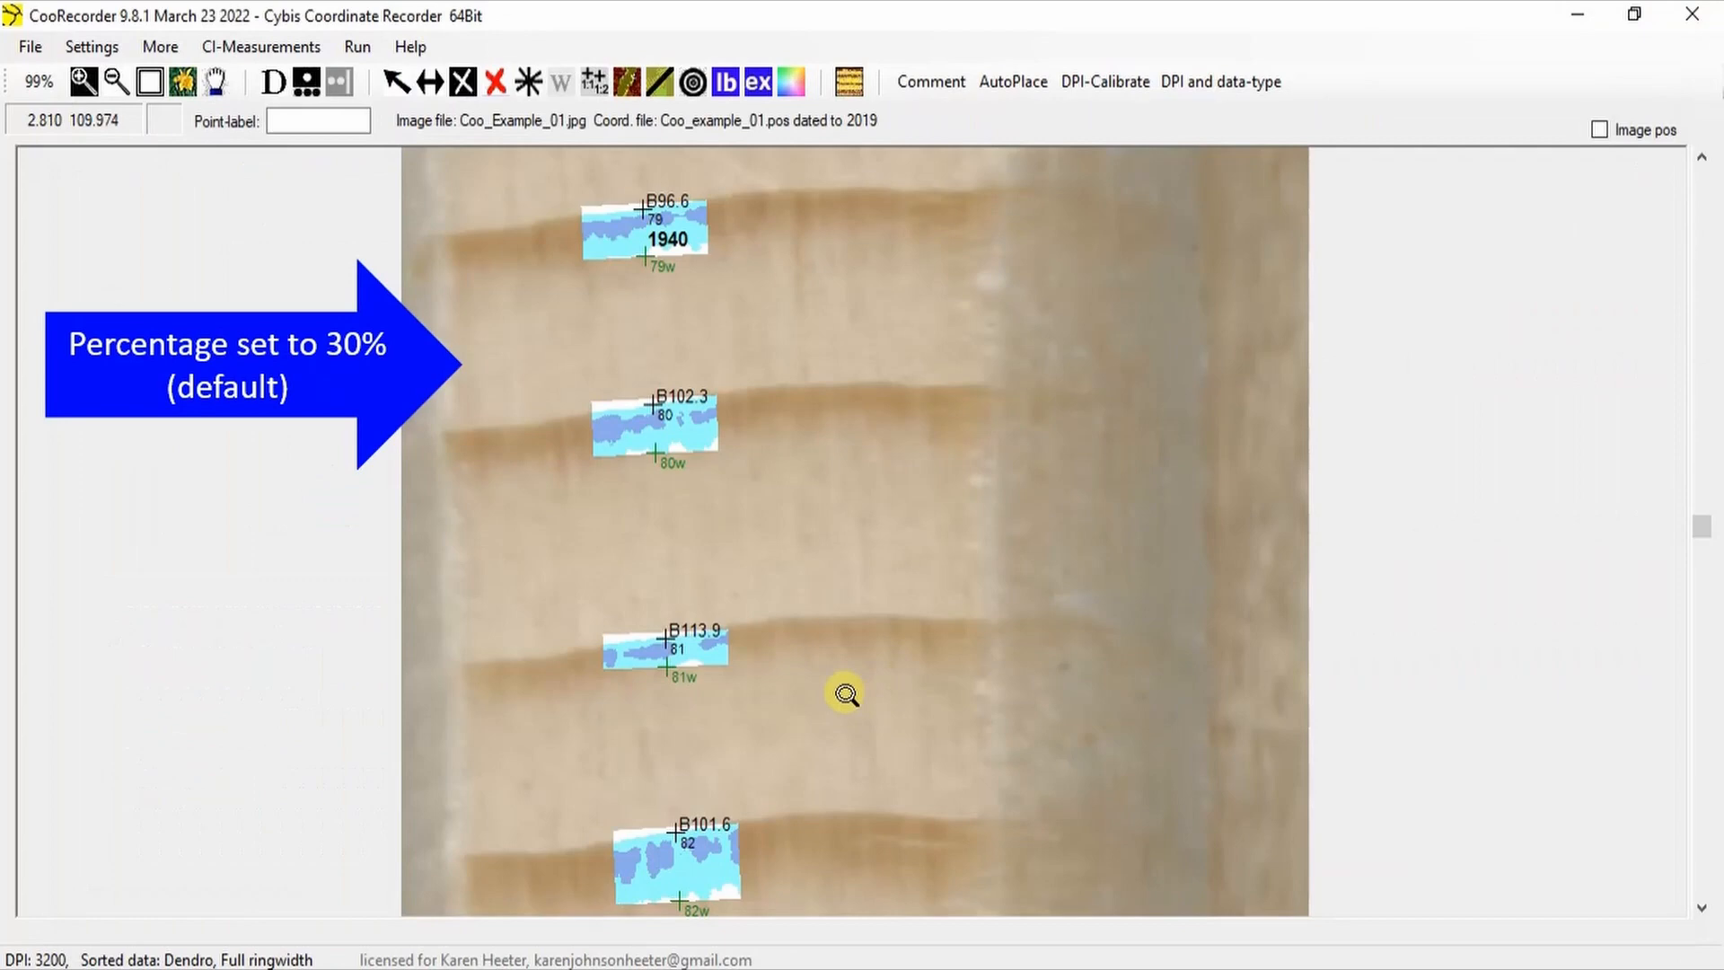
- Examine the pixels picked inside the latewood frames from about 1940 onward at the 30 percent setting
left_click(845, 692)
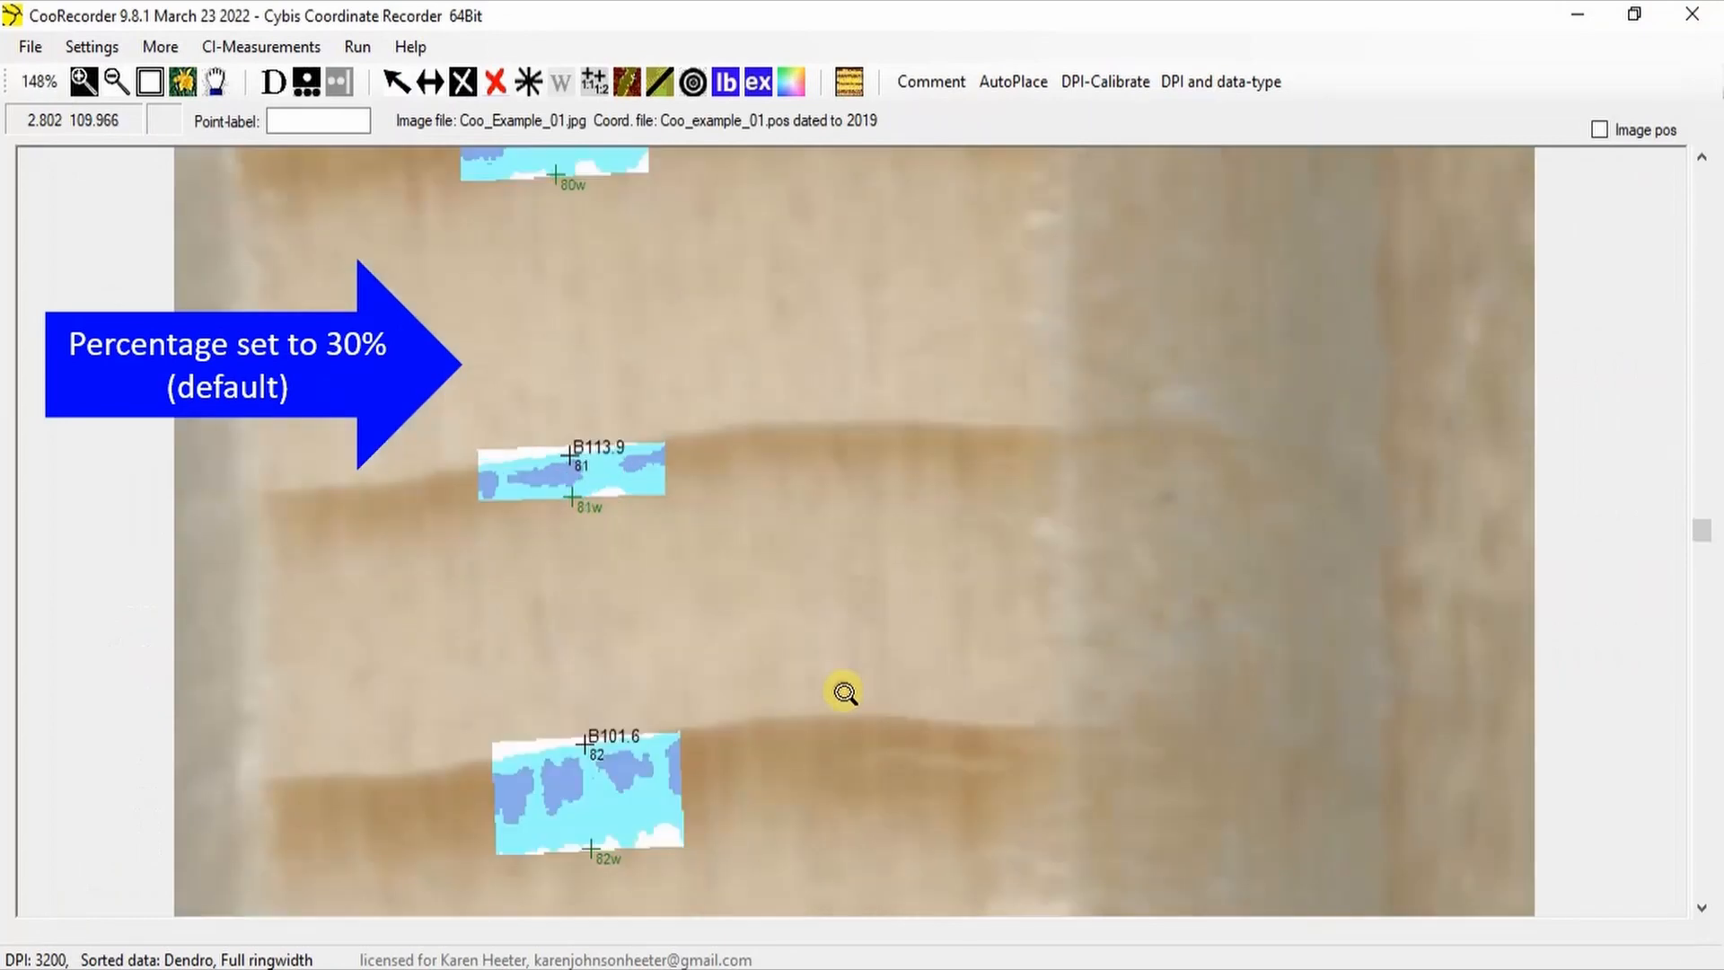
scroll(845, 692, "down", 10)
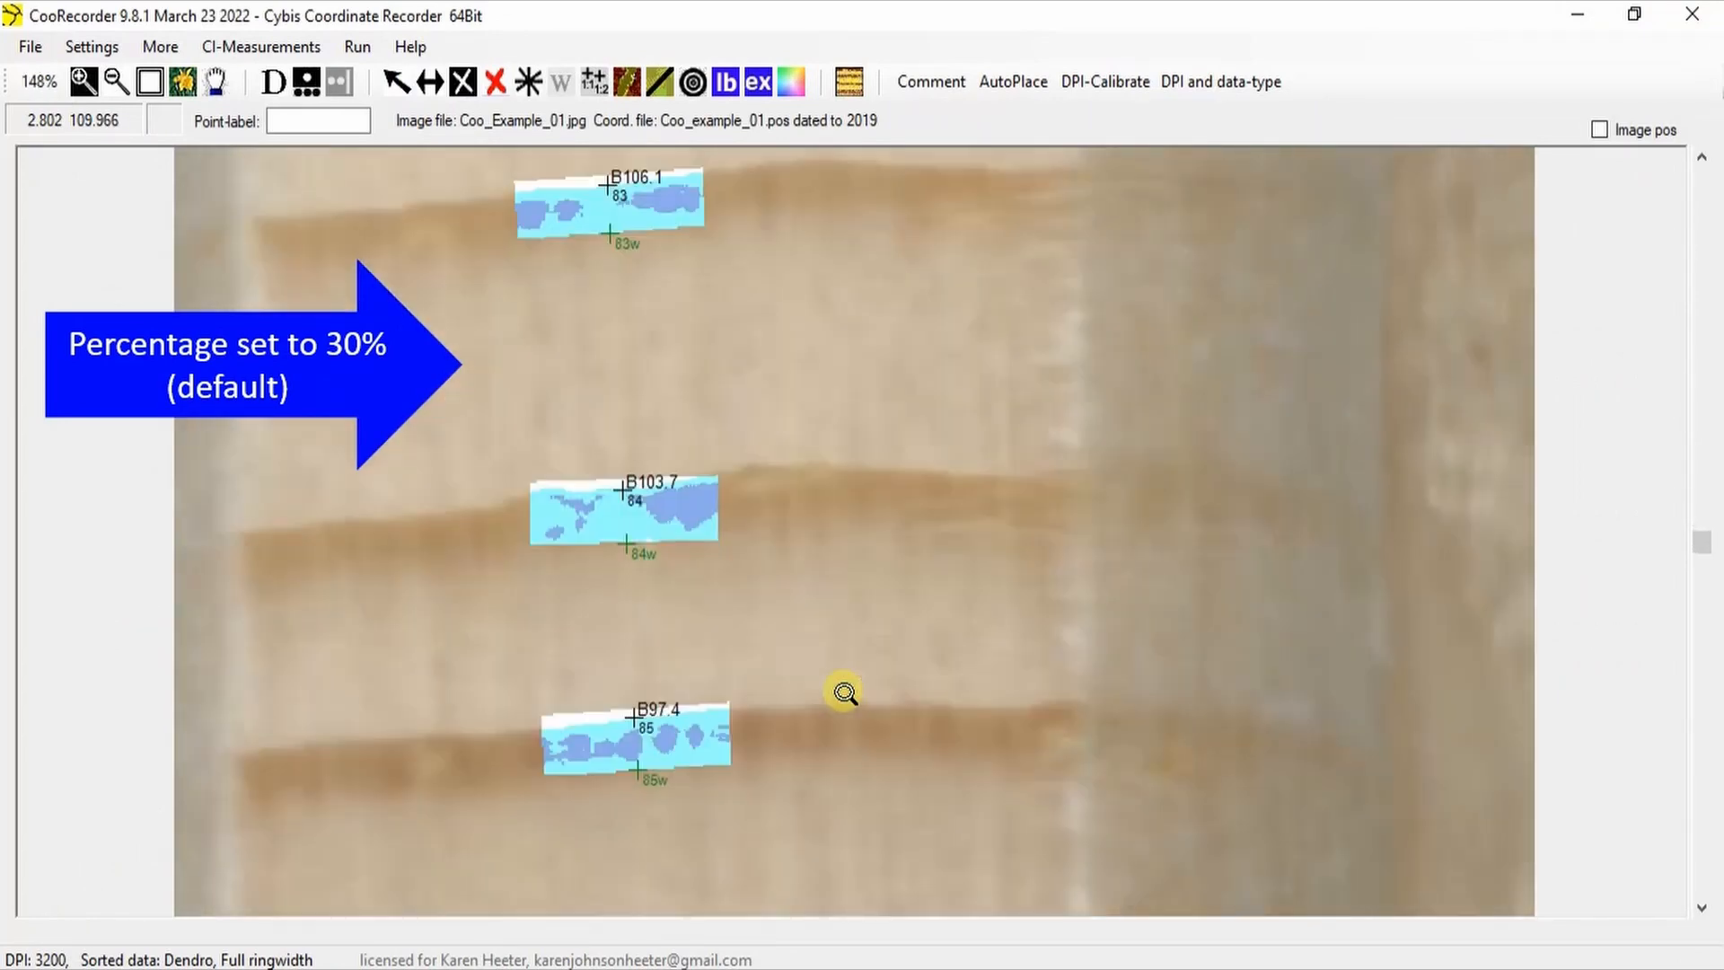
scroll(845, 693, "down", 15)
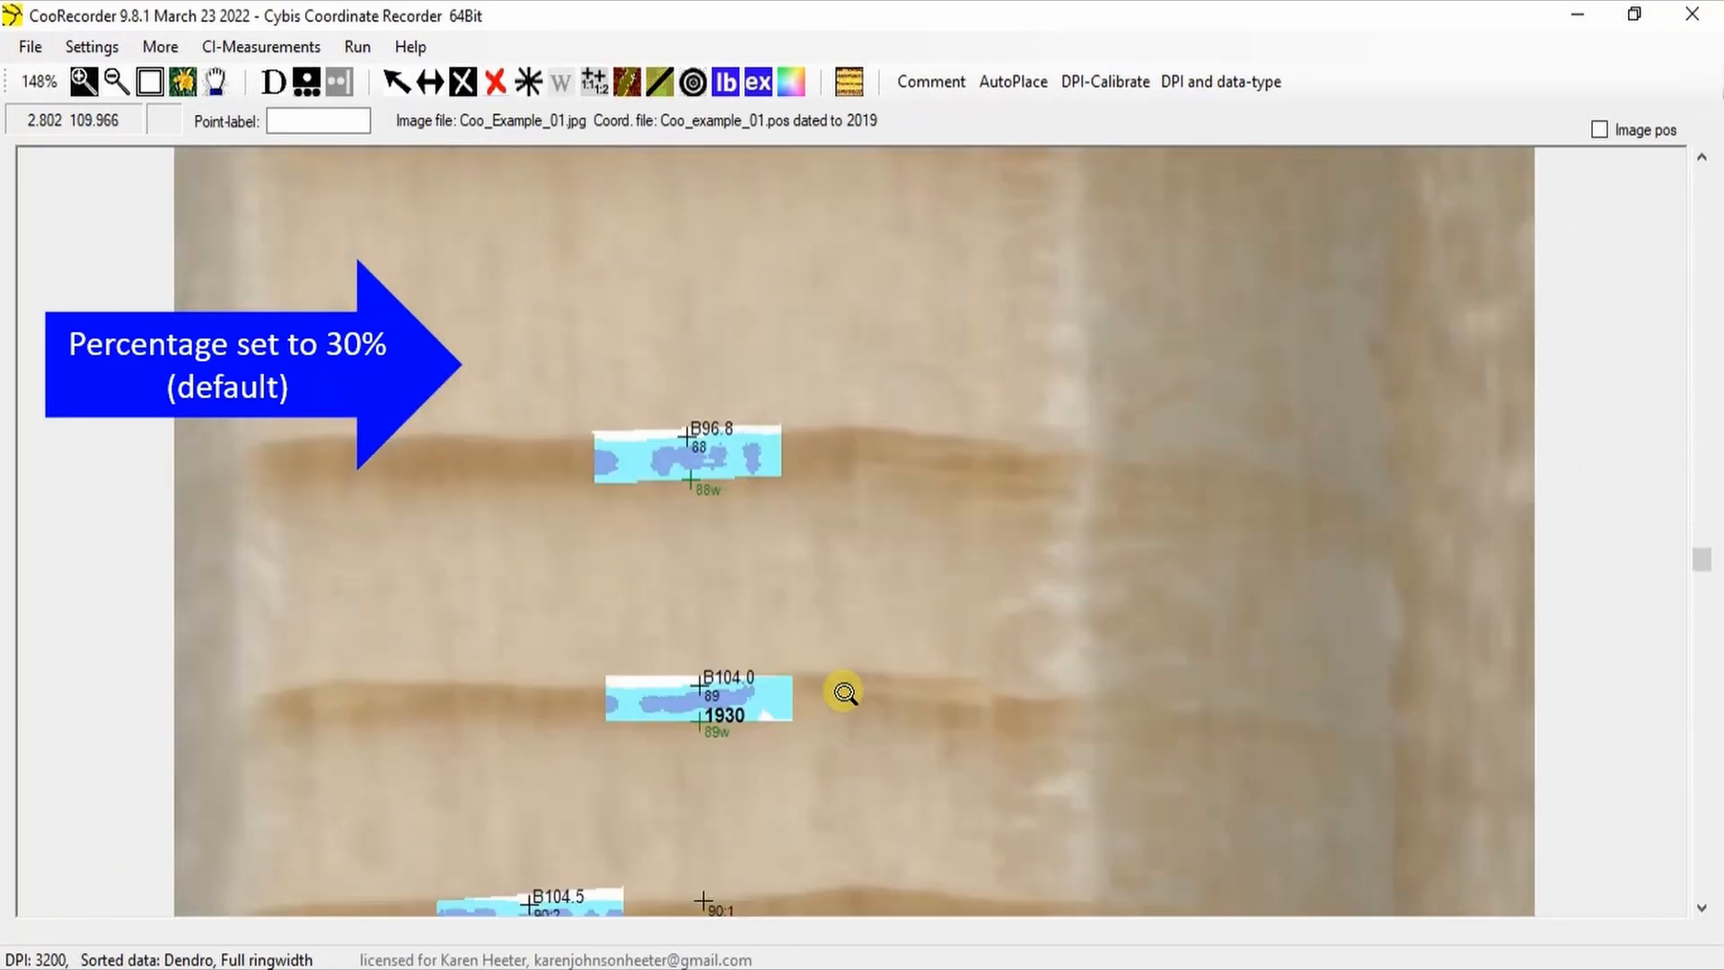
scroll(845, 692, "down", 15)
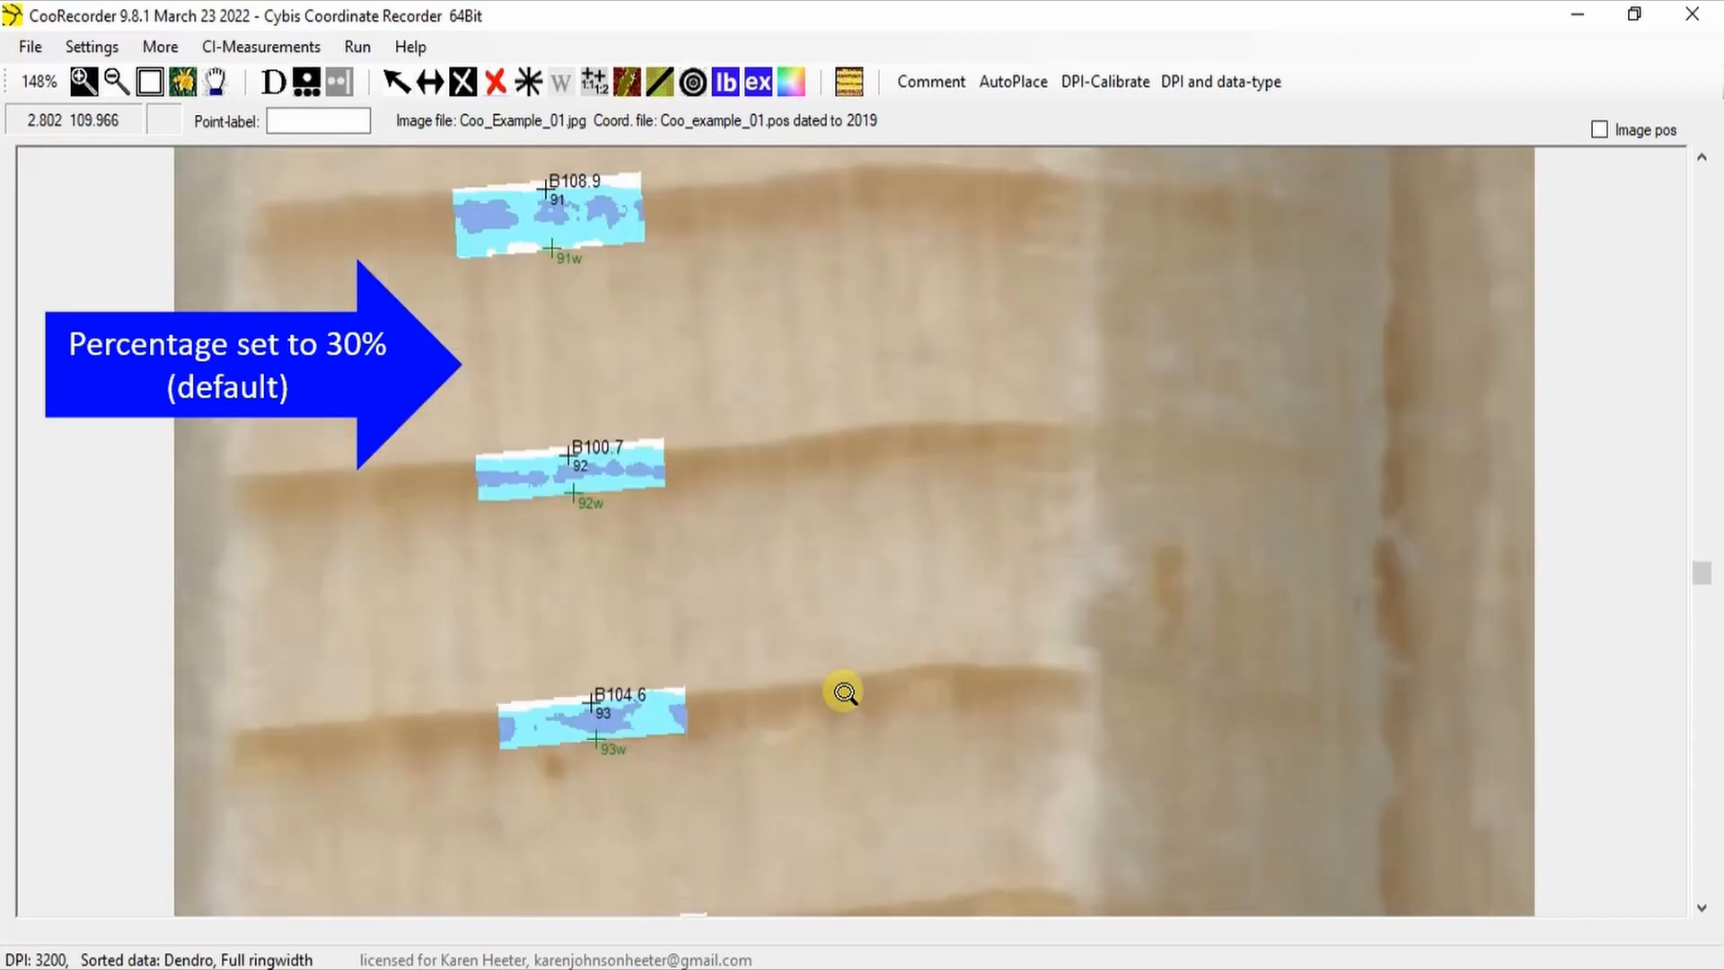
scroll(845, 692, "down", 15)
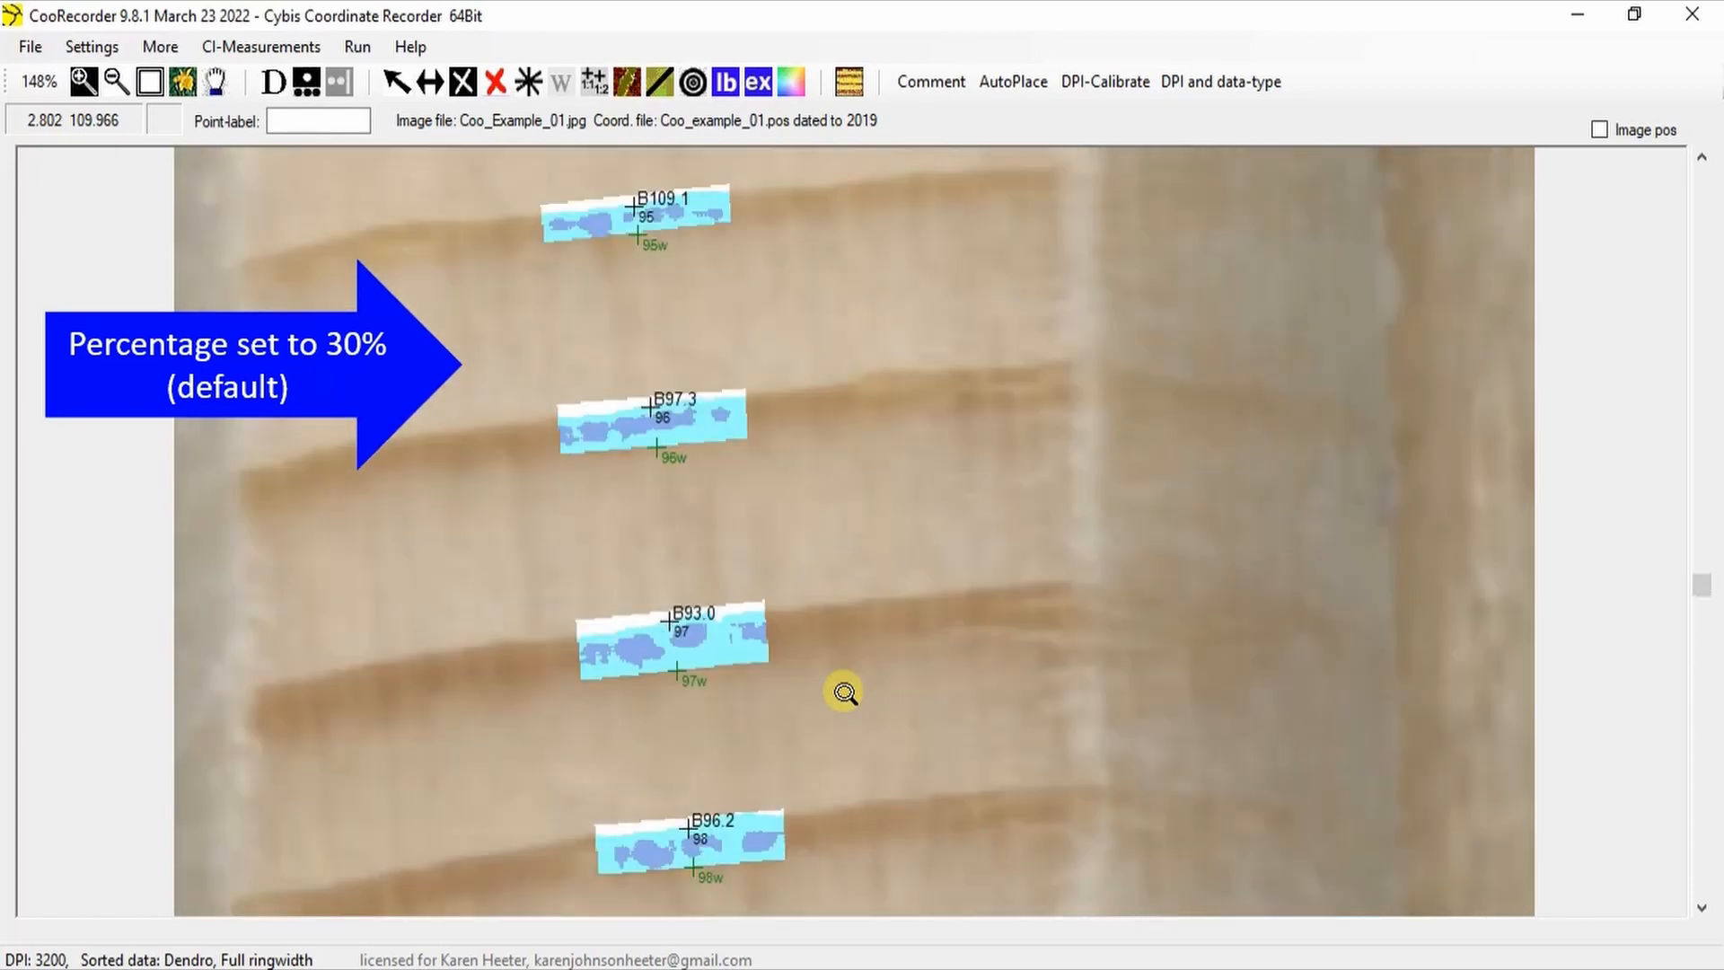
scroll(845, 692, "down", 15)
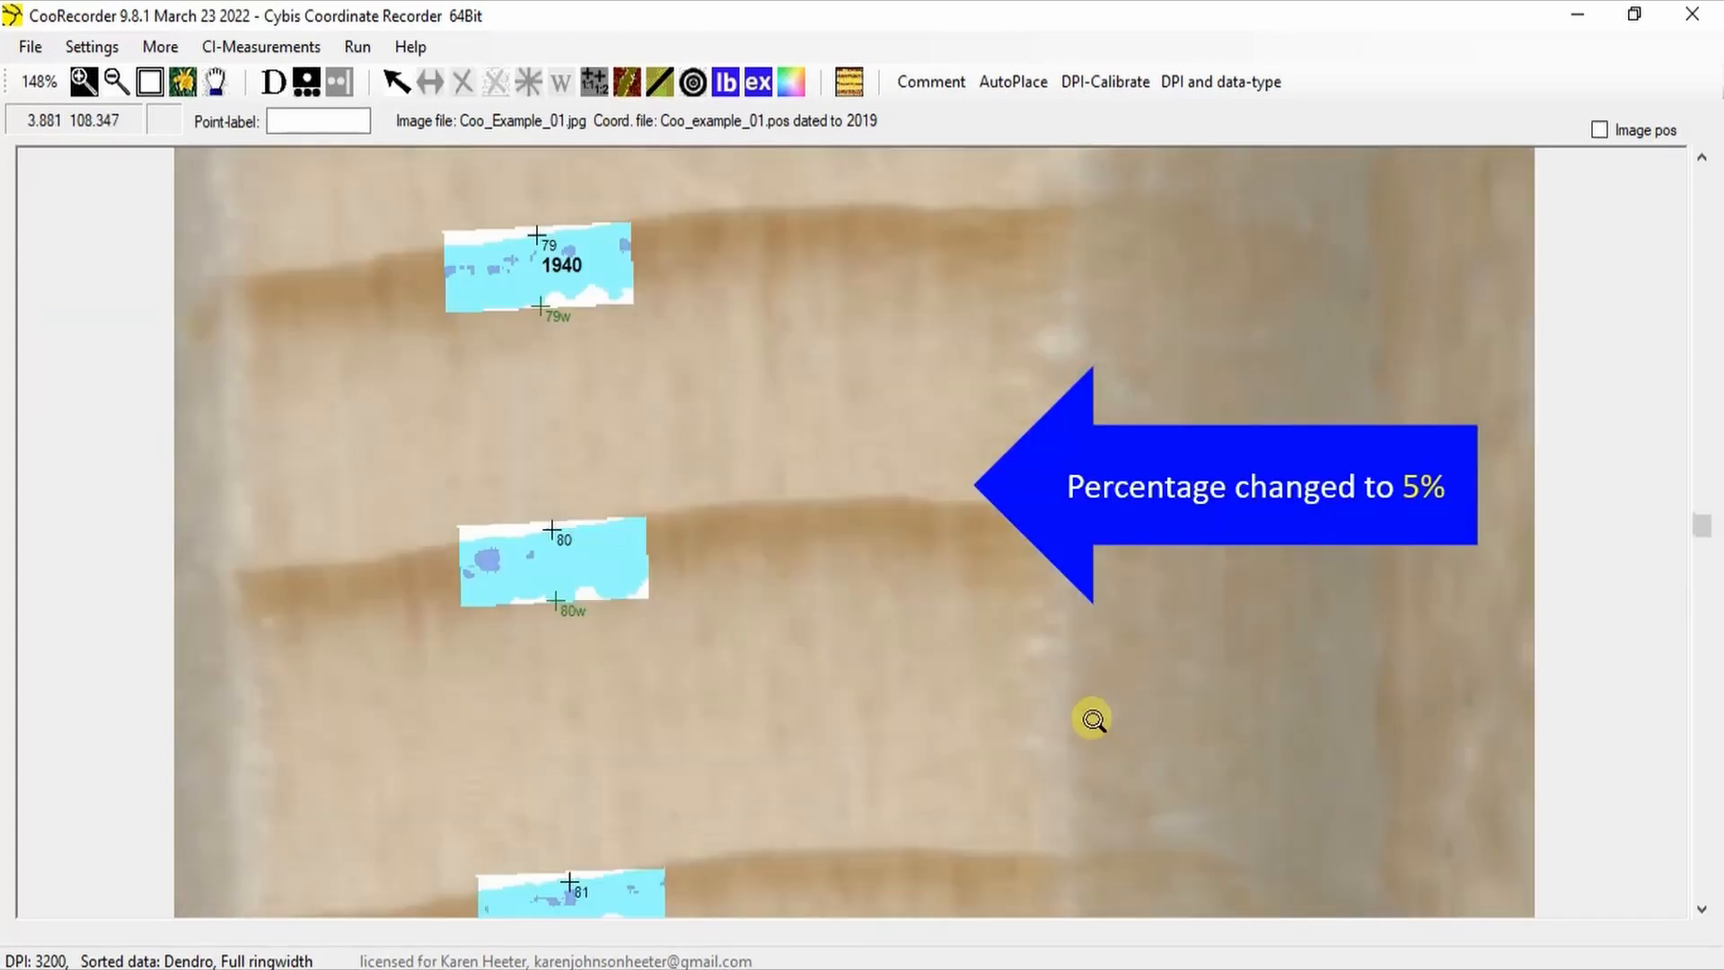
- Examine the pixels picked in the same latewood frames, between the 1940 and 1920 rings, at the 5 percent setting
scroll(1094, 719, "up", 15)
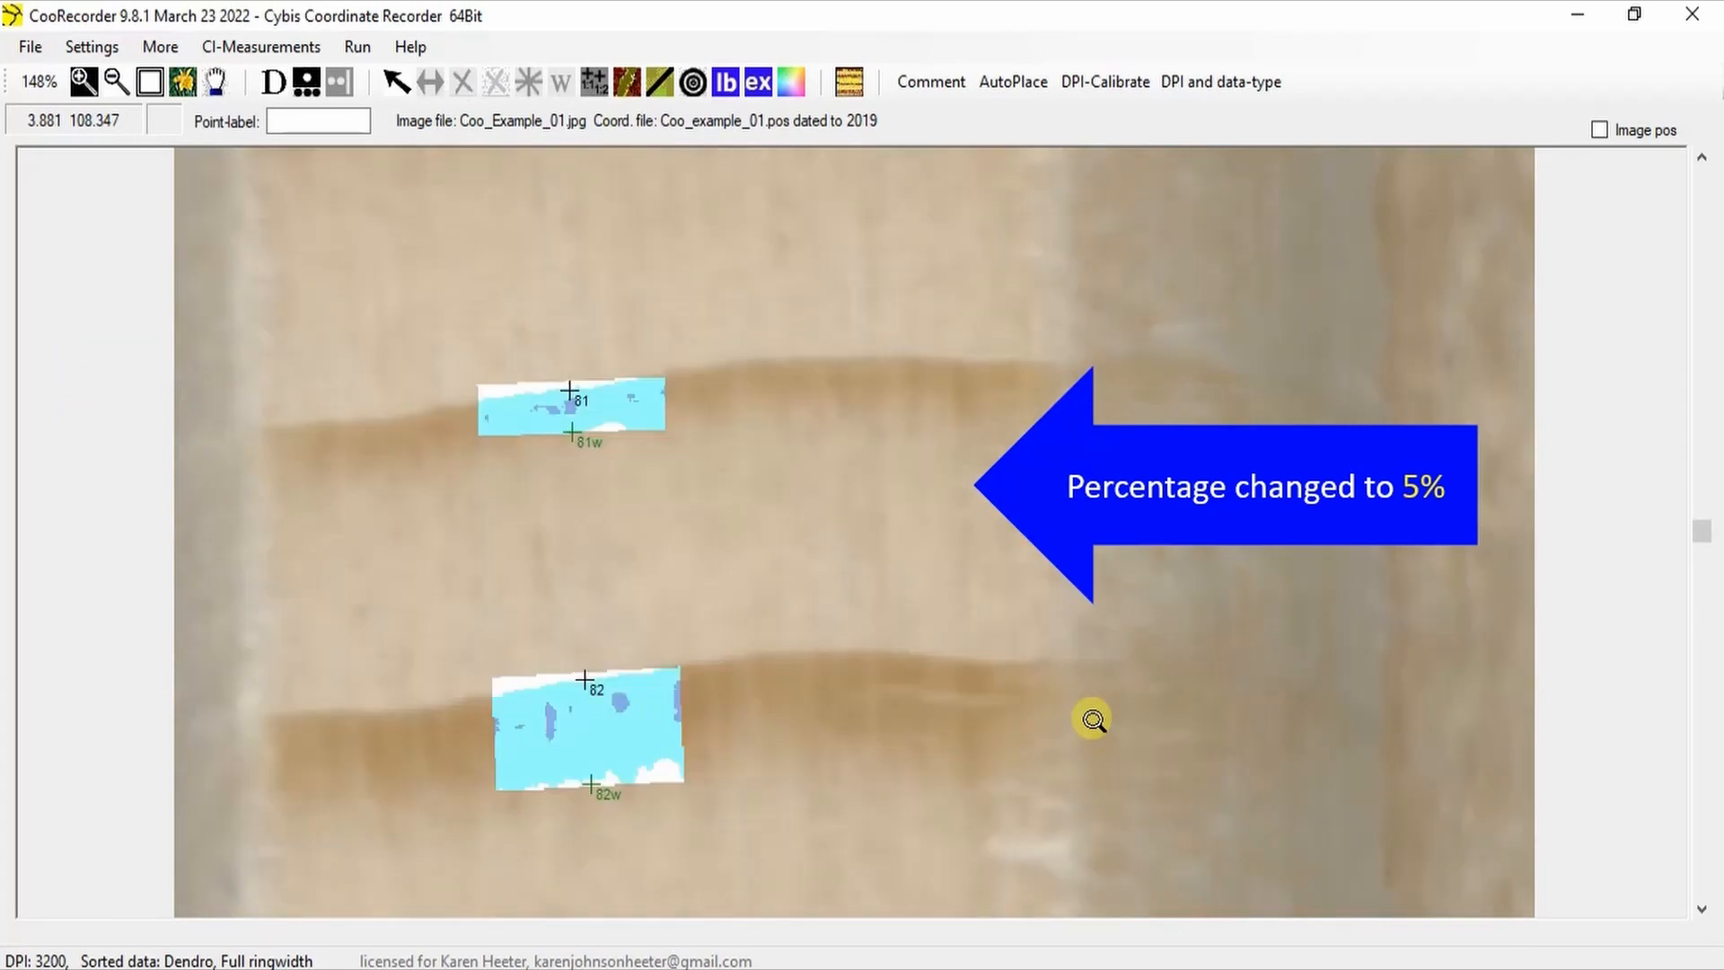
scroll(1094, 719, "down", 10)
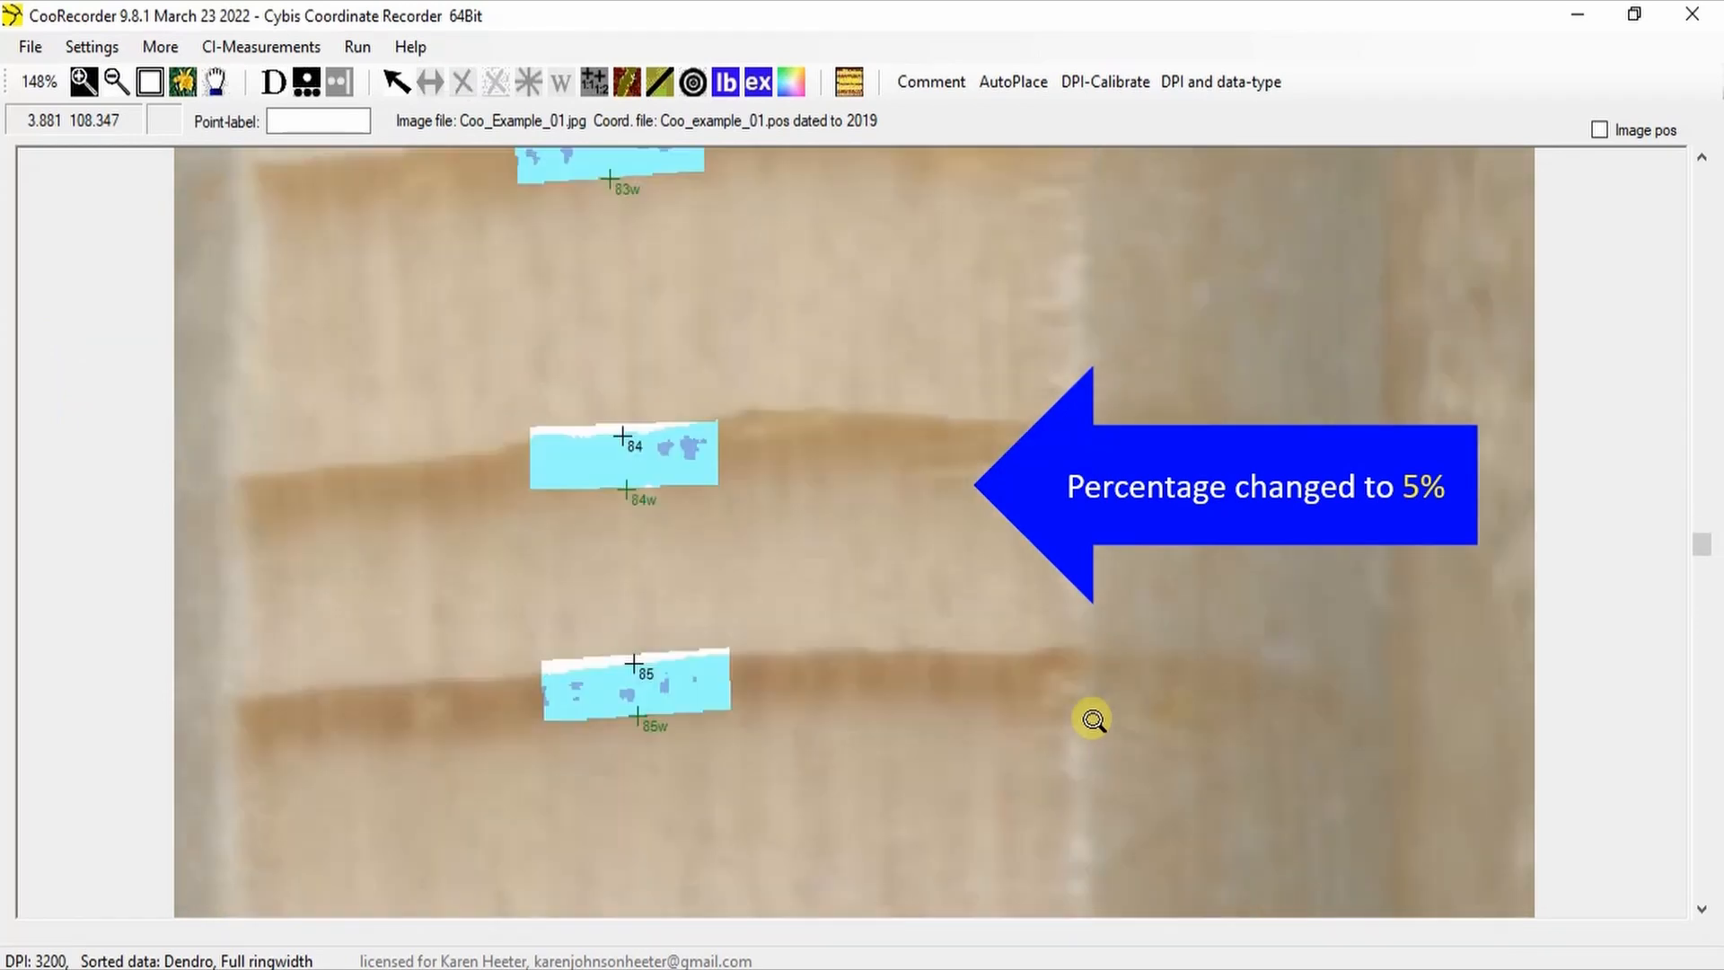
scroll(1094, 719, "down", 10)
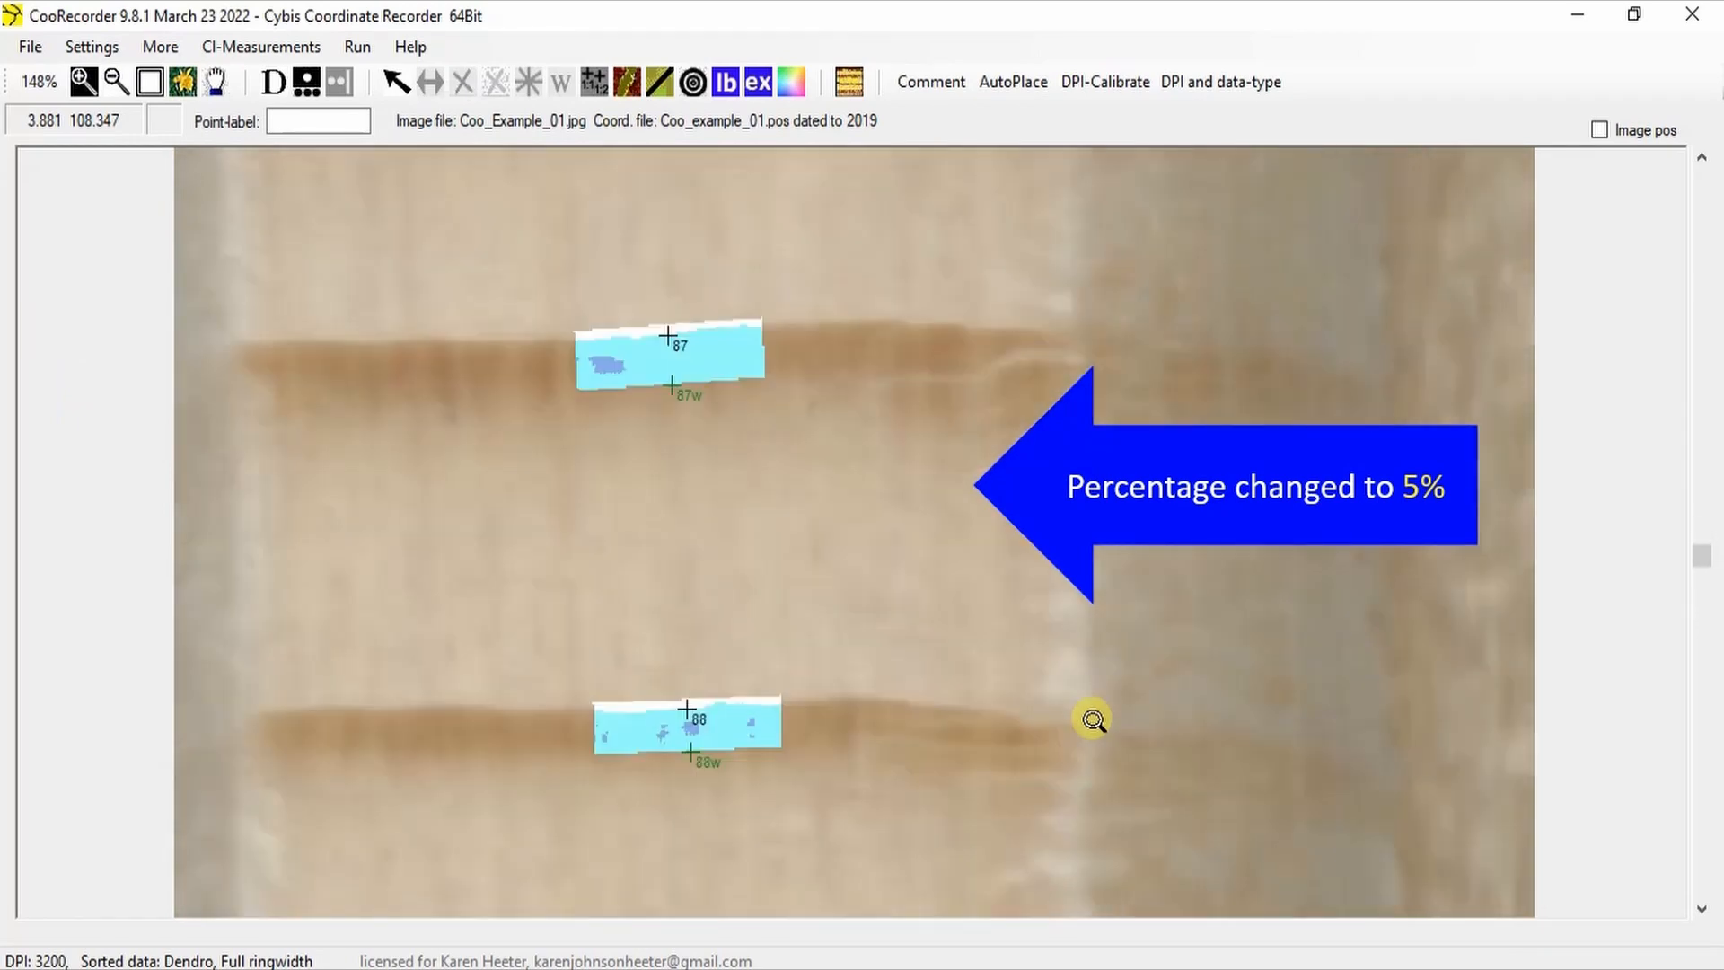
scroll(1094, 719, "down", 10)
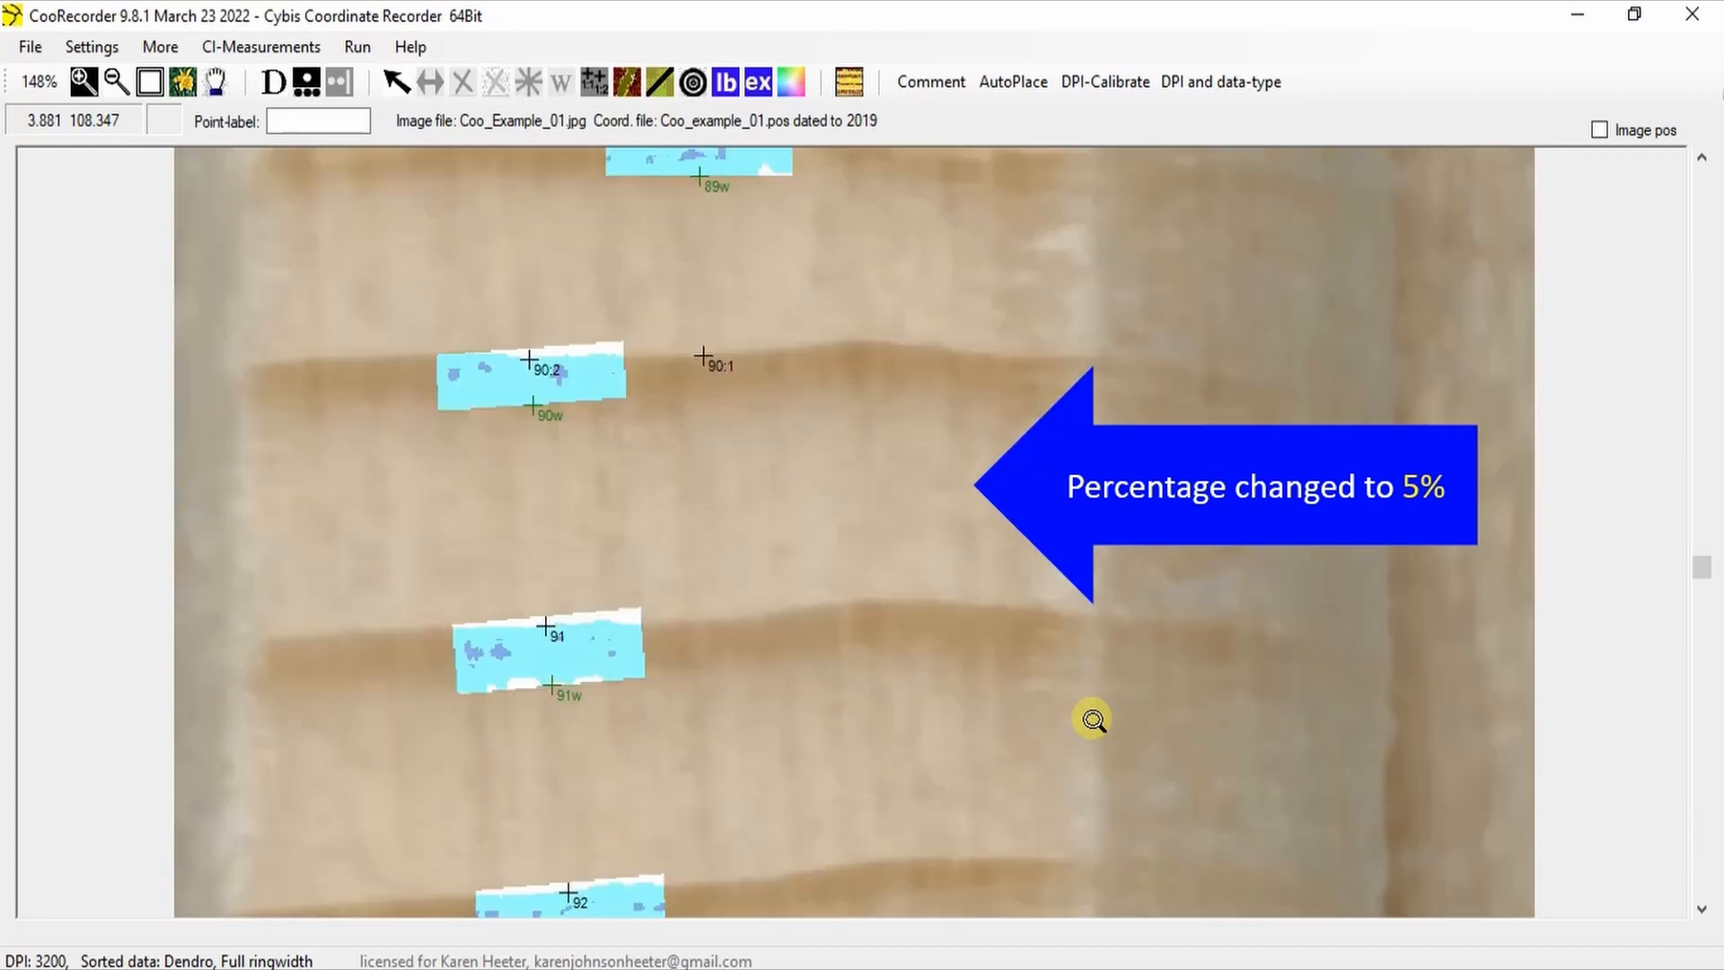
scroll(1093, 720, "down", 10)
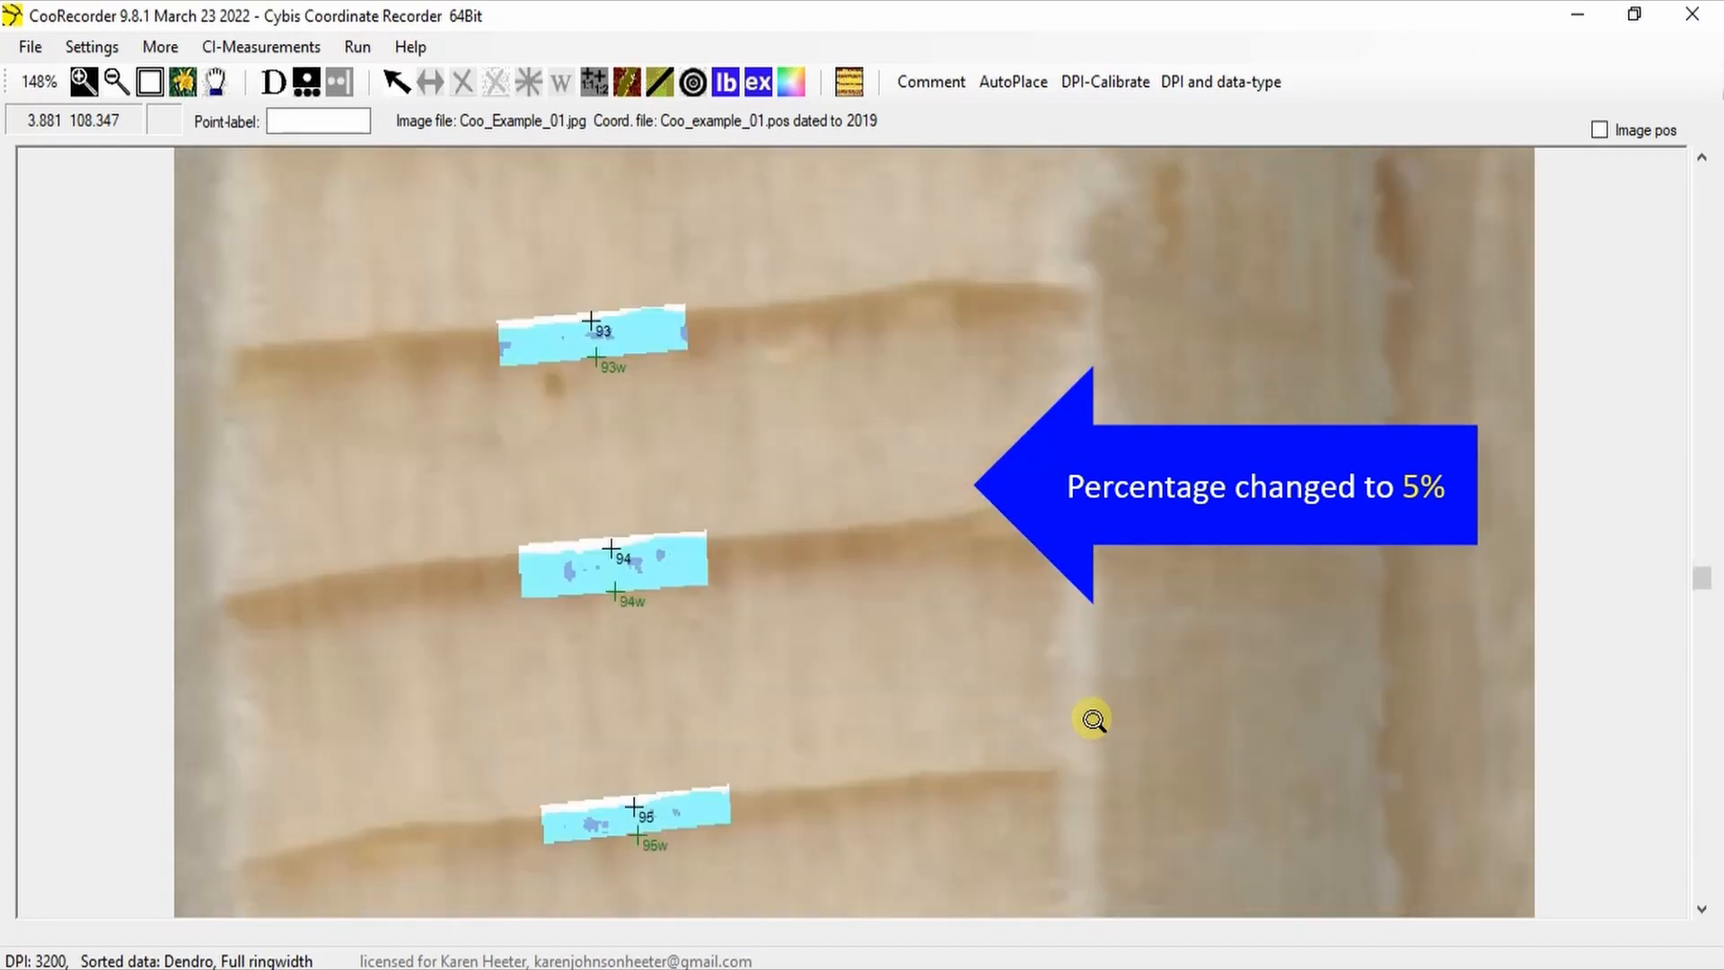
scroll(1094, 719, "down", 10)
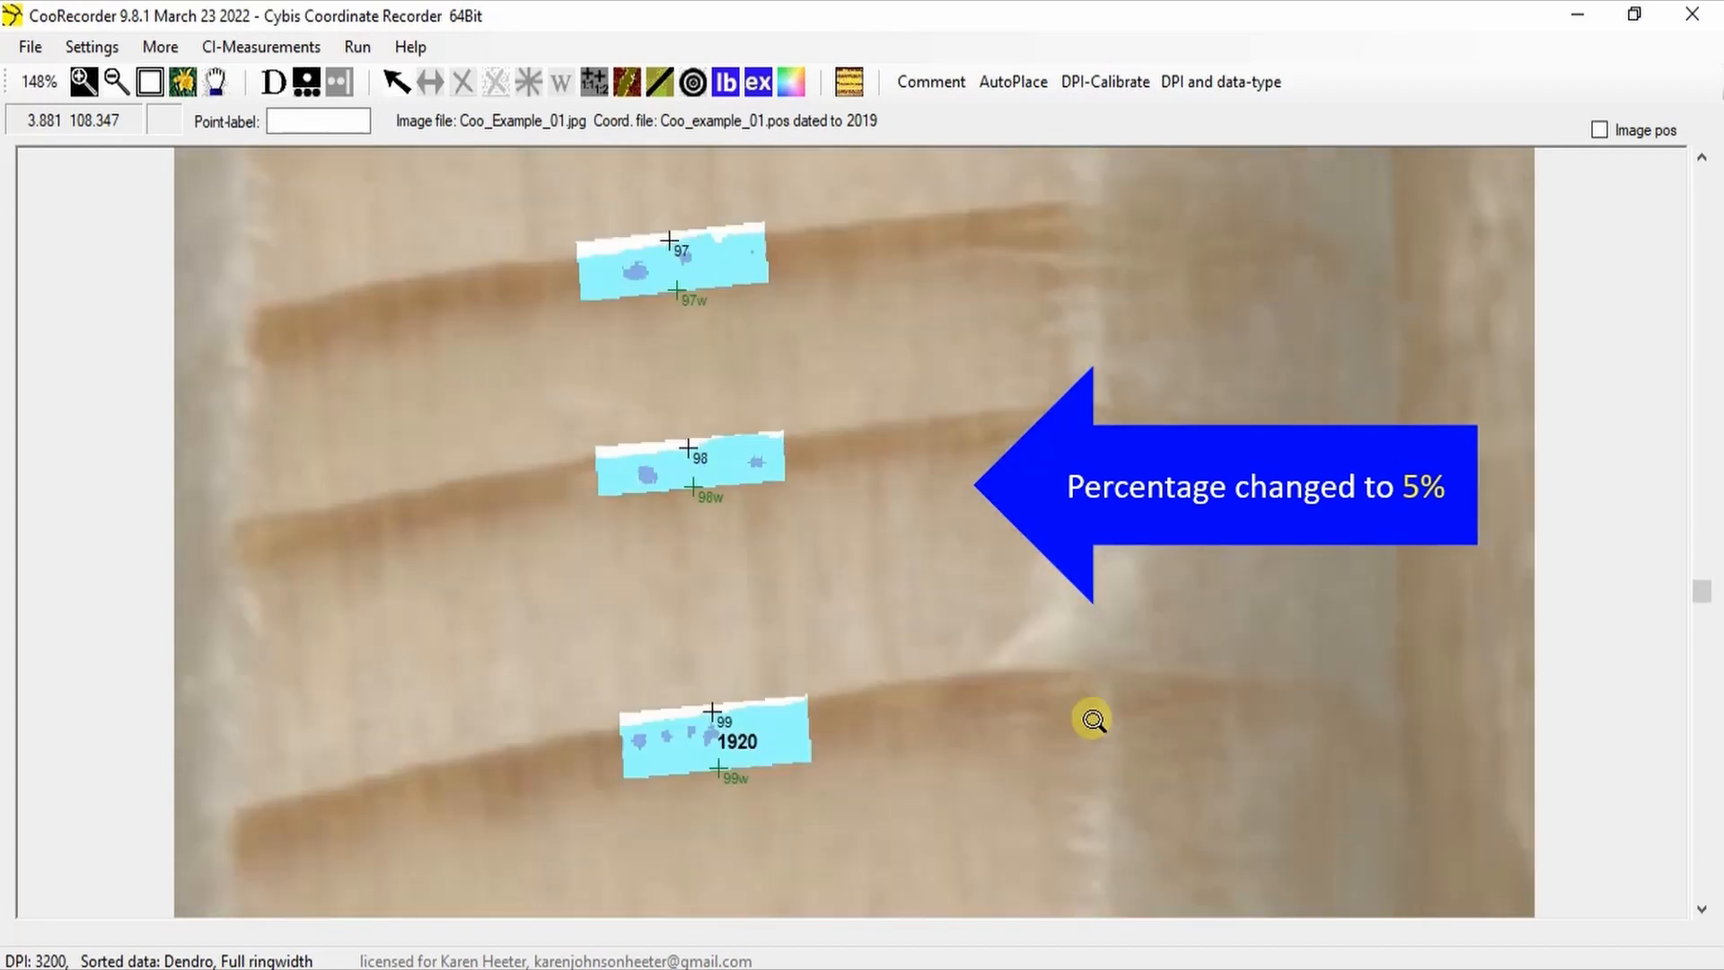
scroll(1094, 720, "down", 5)
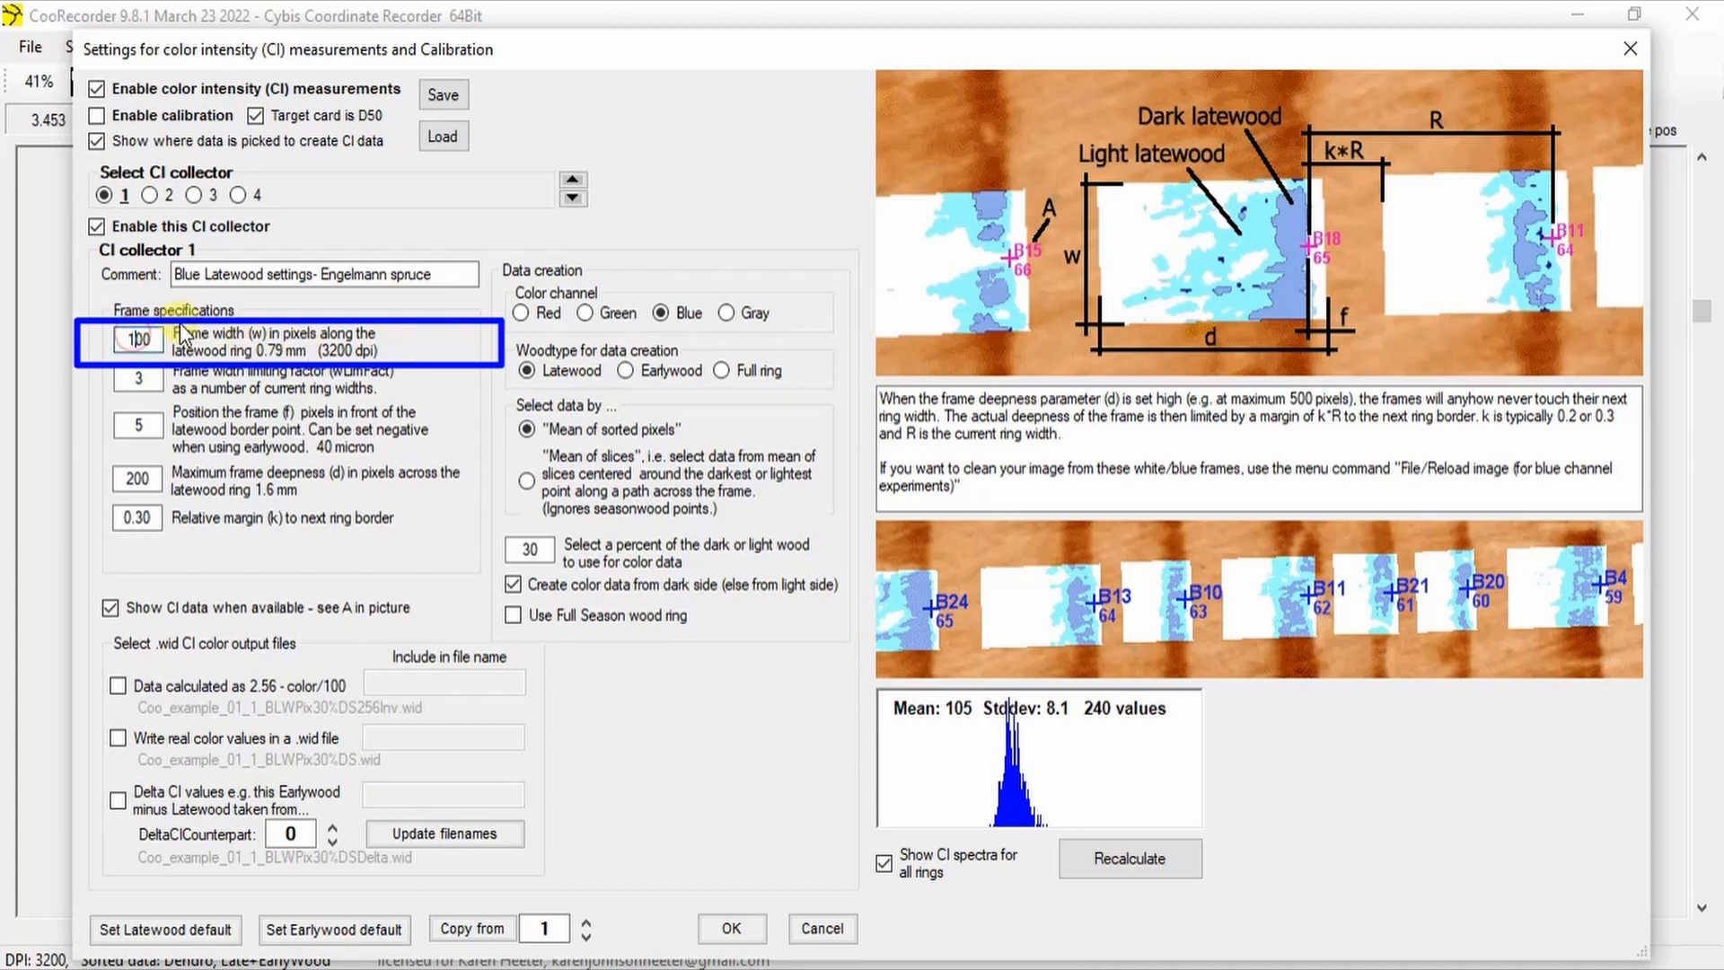
- Set CI collector 1's frame width to 400 pixels and its frame width limiting factor to 5
key("BackSpace")
type("4")
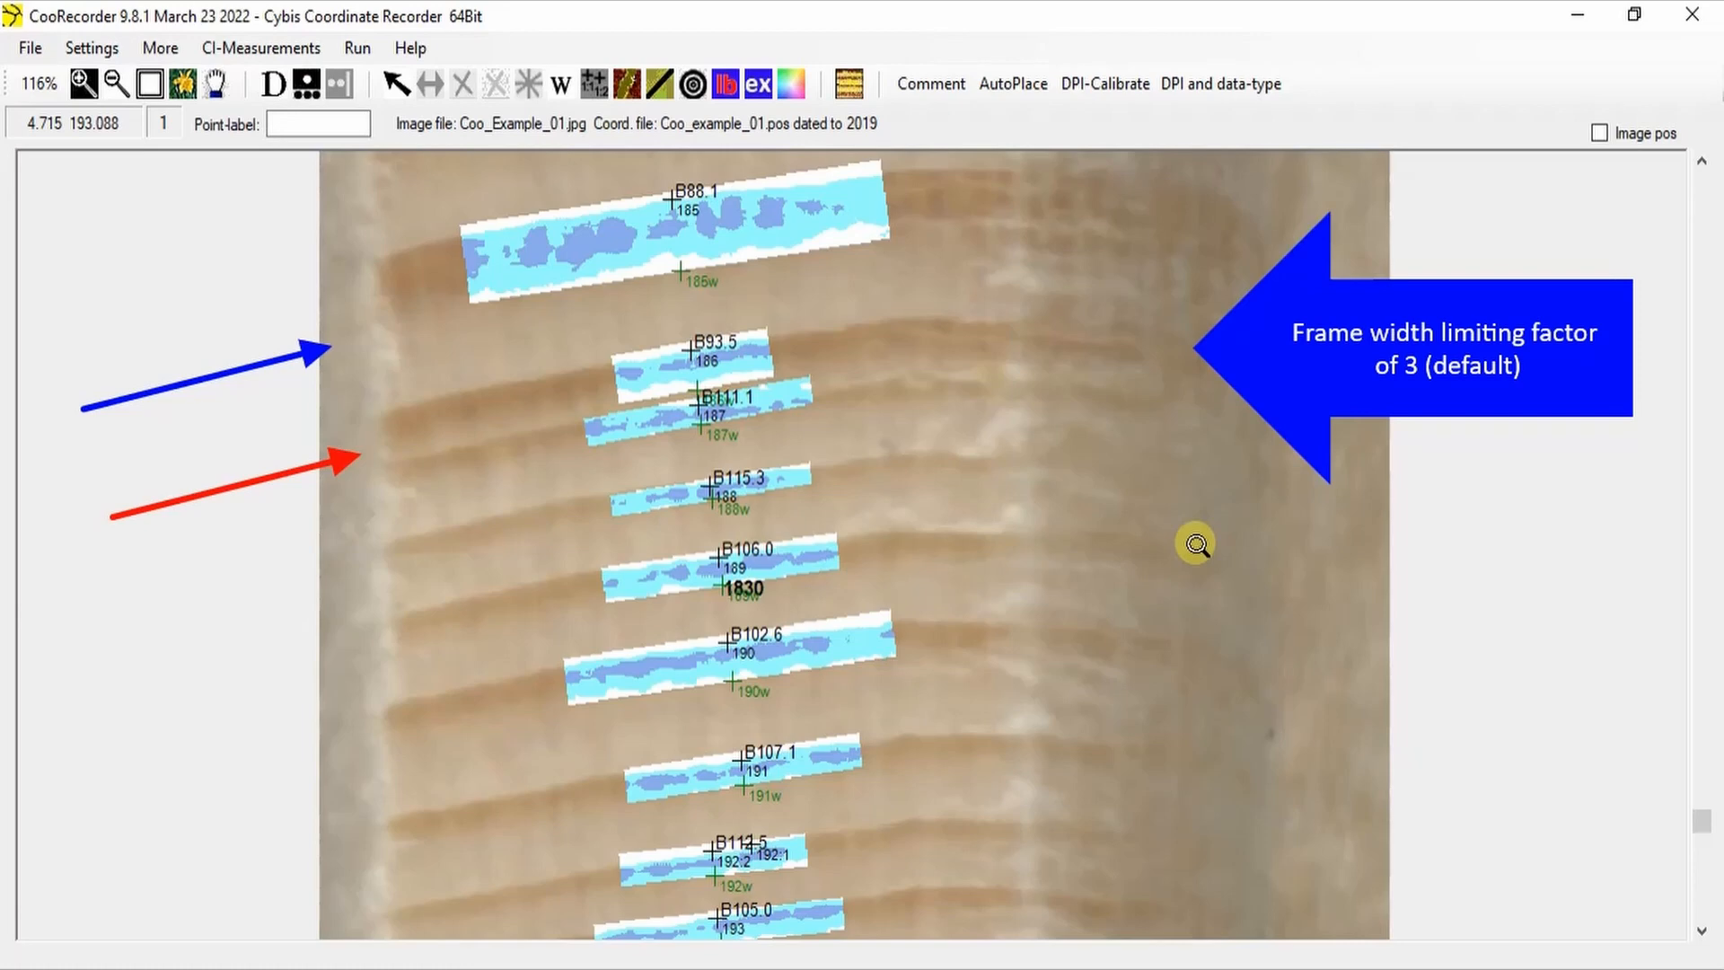
left_click(258, 48)
left_click(247, 70)
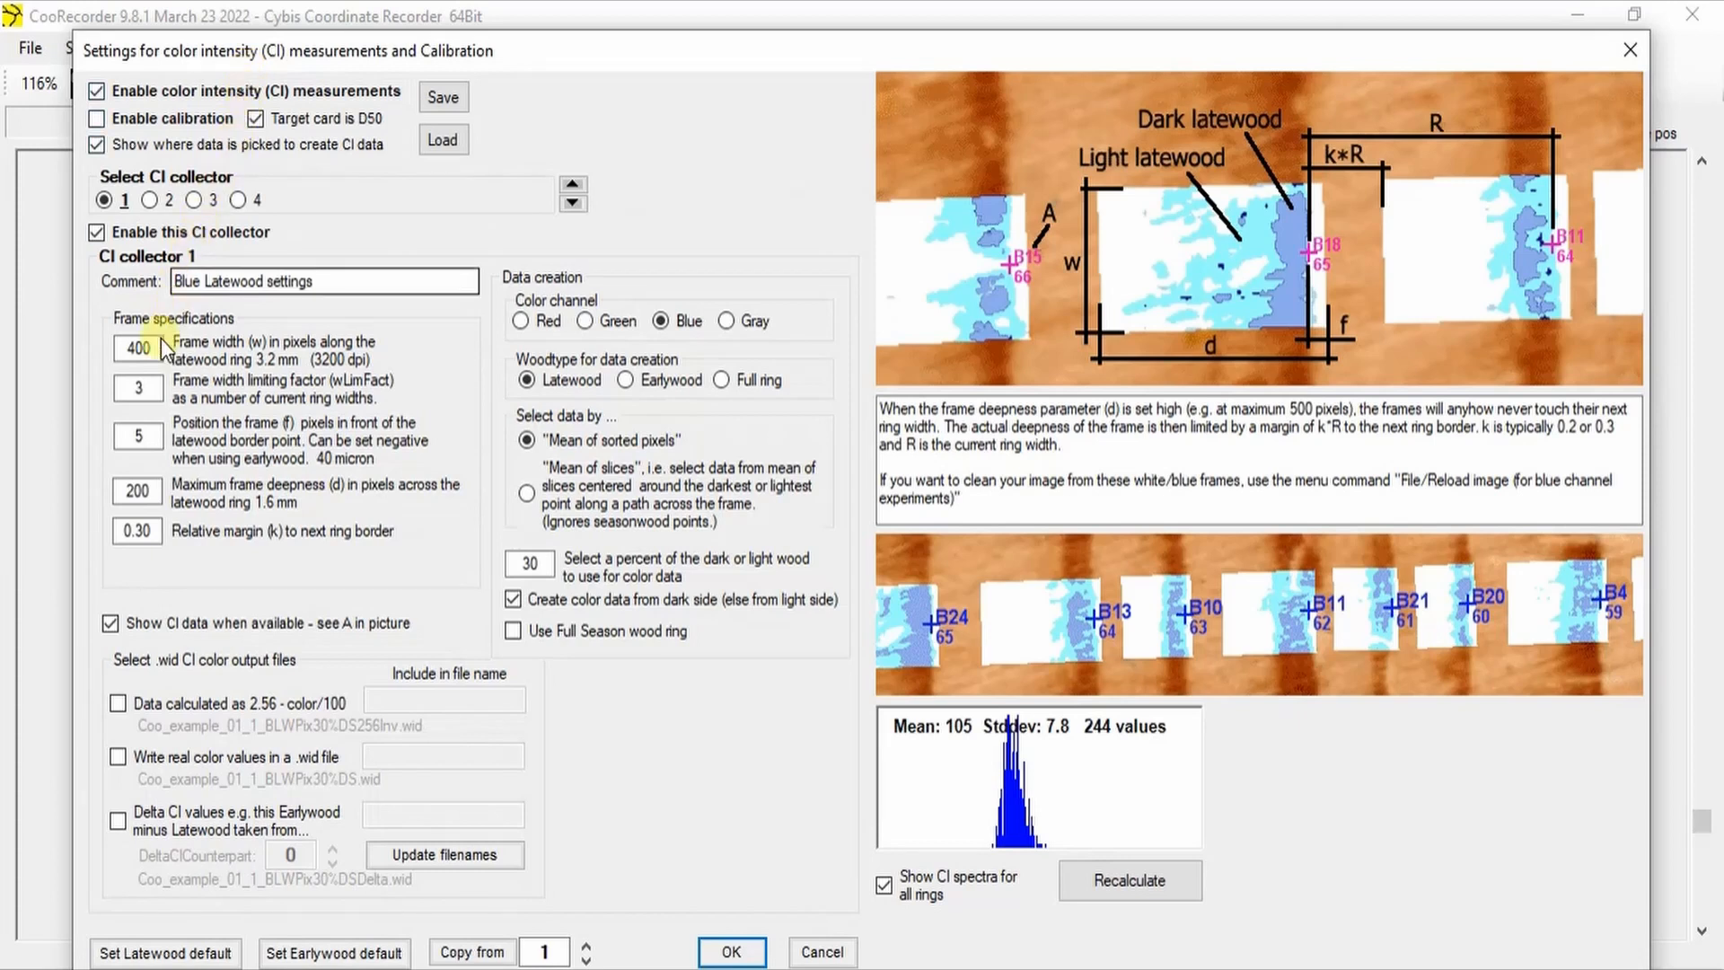
left_click(148, 388)
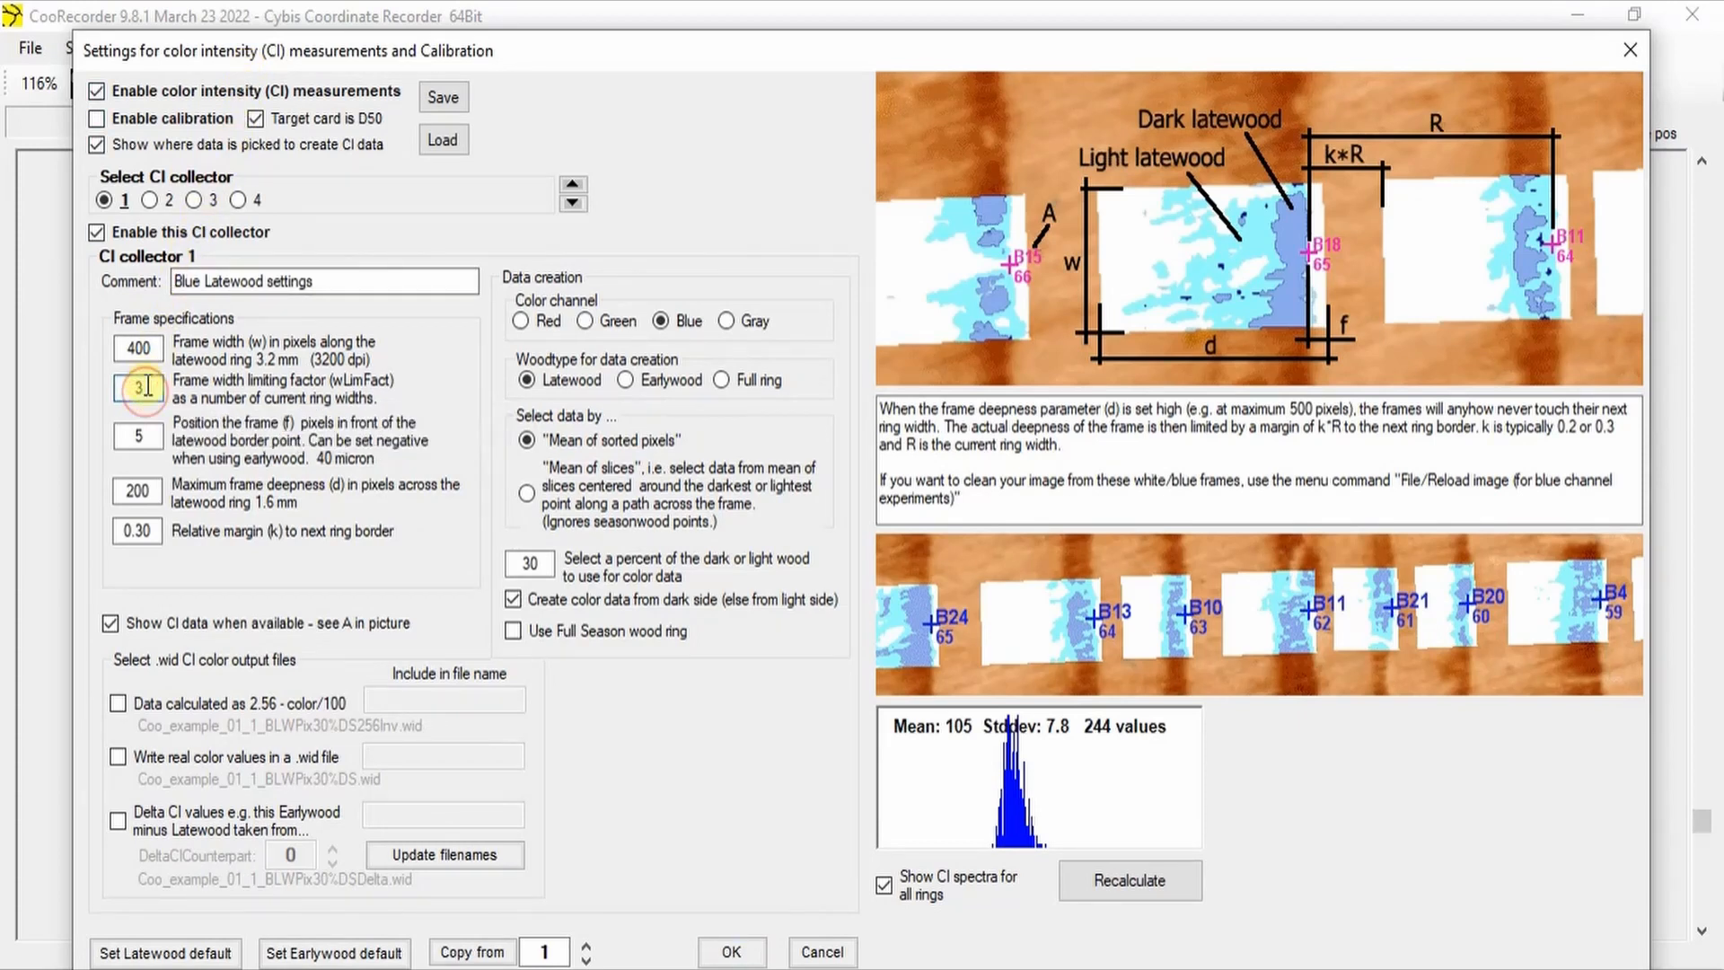
key("BackSpace")
type("5")
left_click(732, 948)
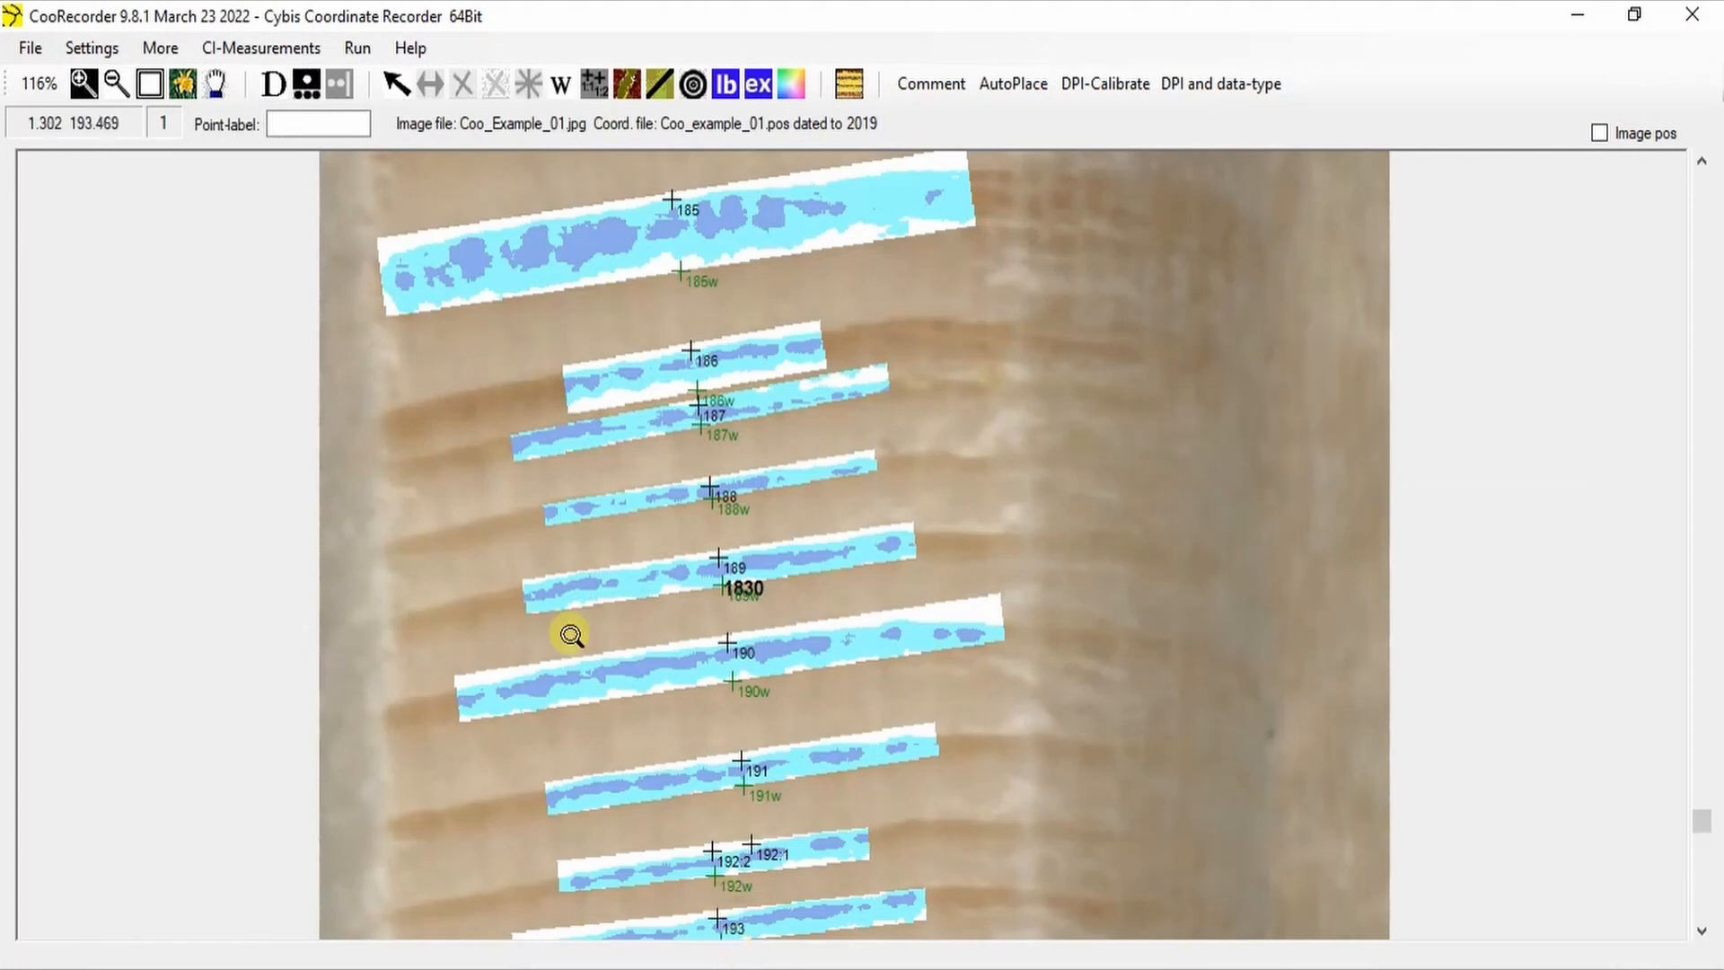
- Set CI collector 1's frame width limiting factor to 1 and apply it to the latewood frames
left_click(279, 52)
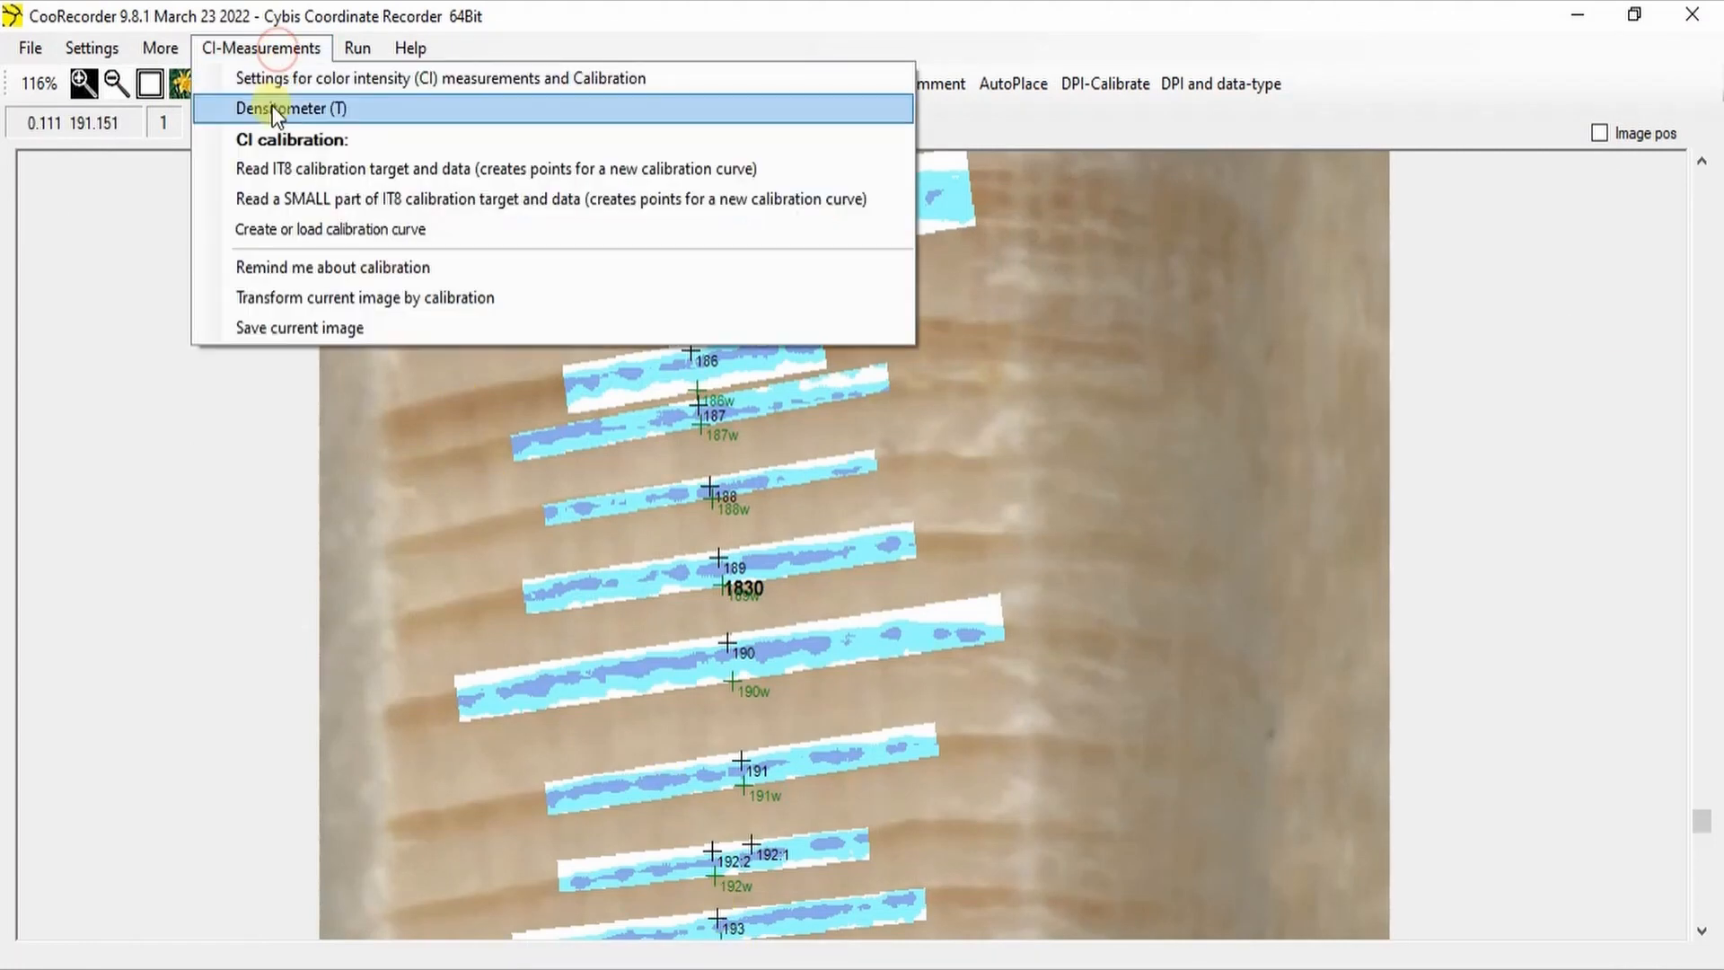
left_click(276, 90)
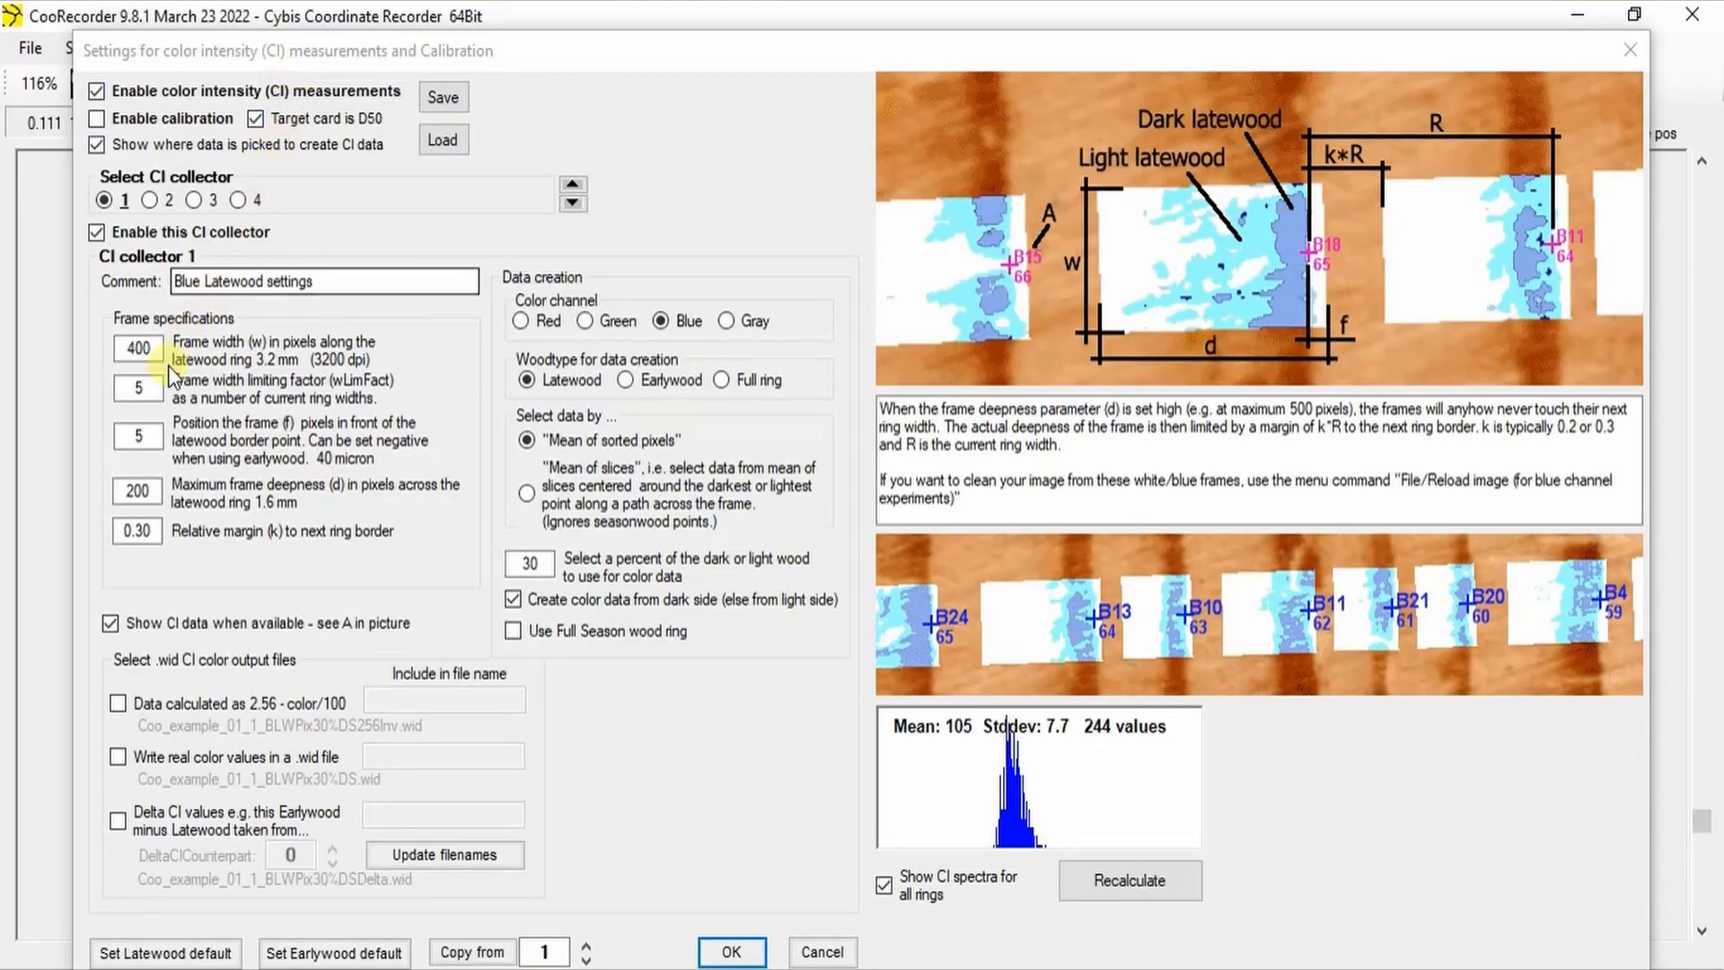
left_click(157, 390)
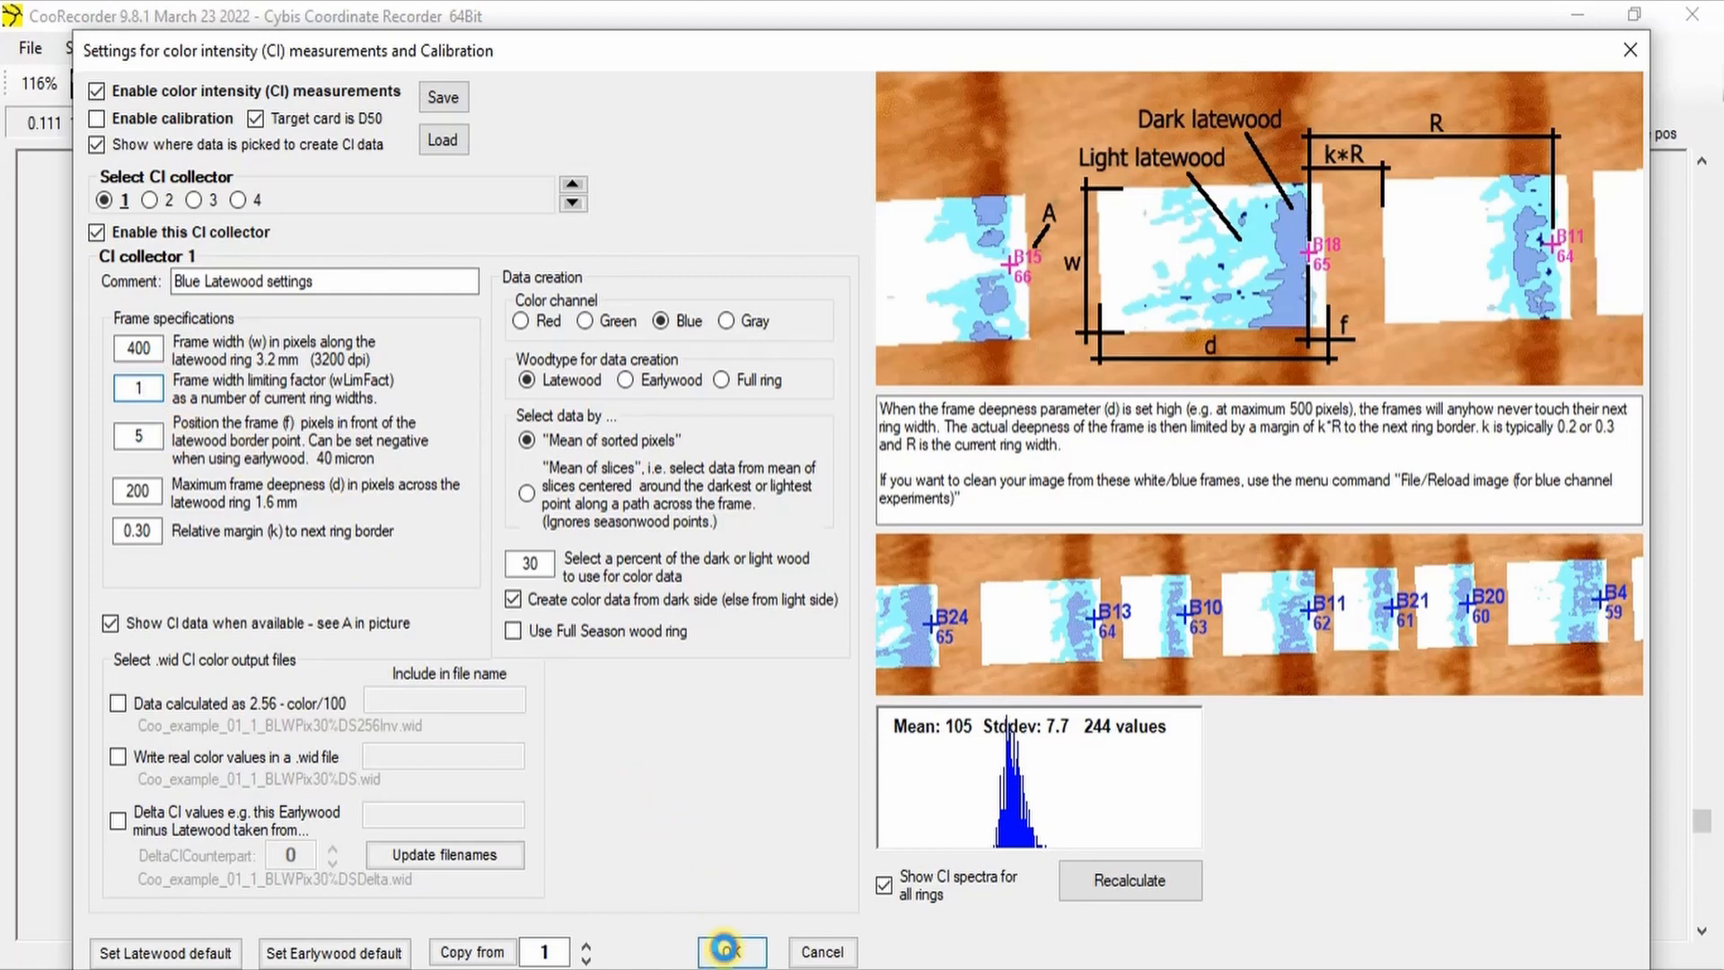
left_click(728, 951)
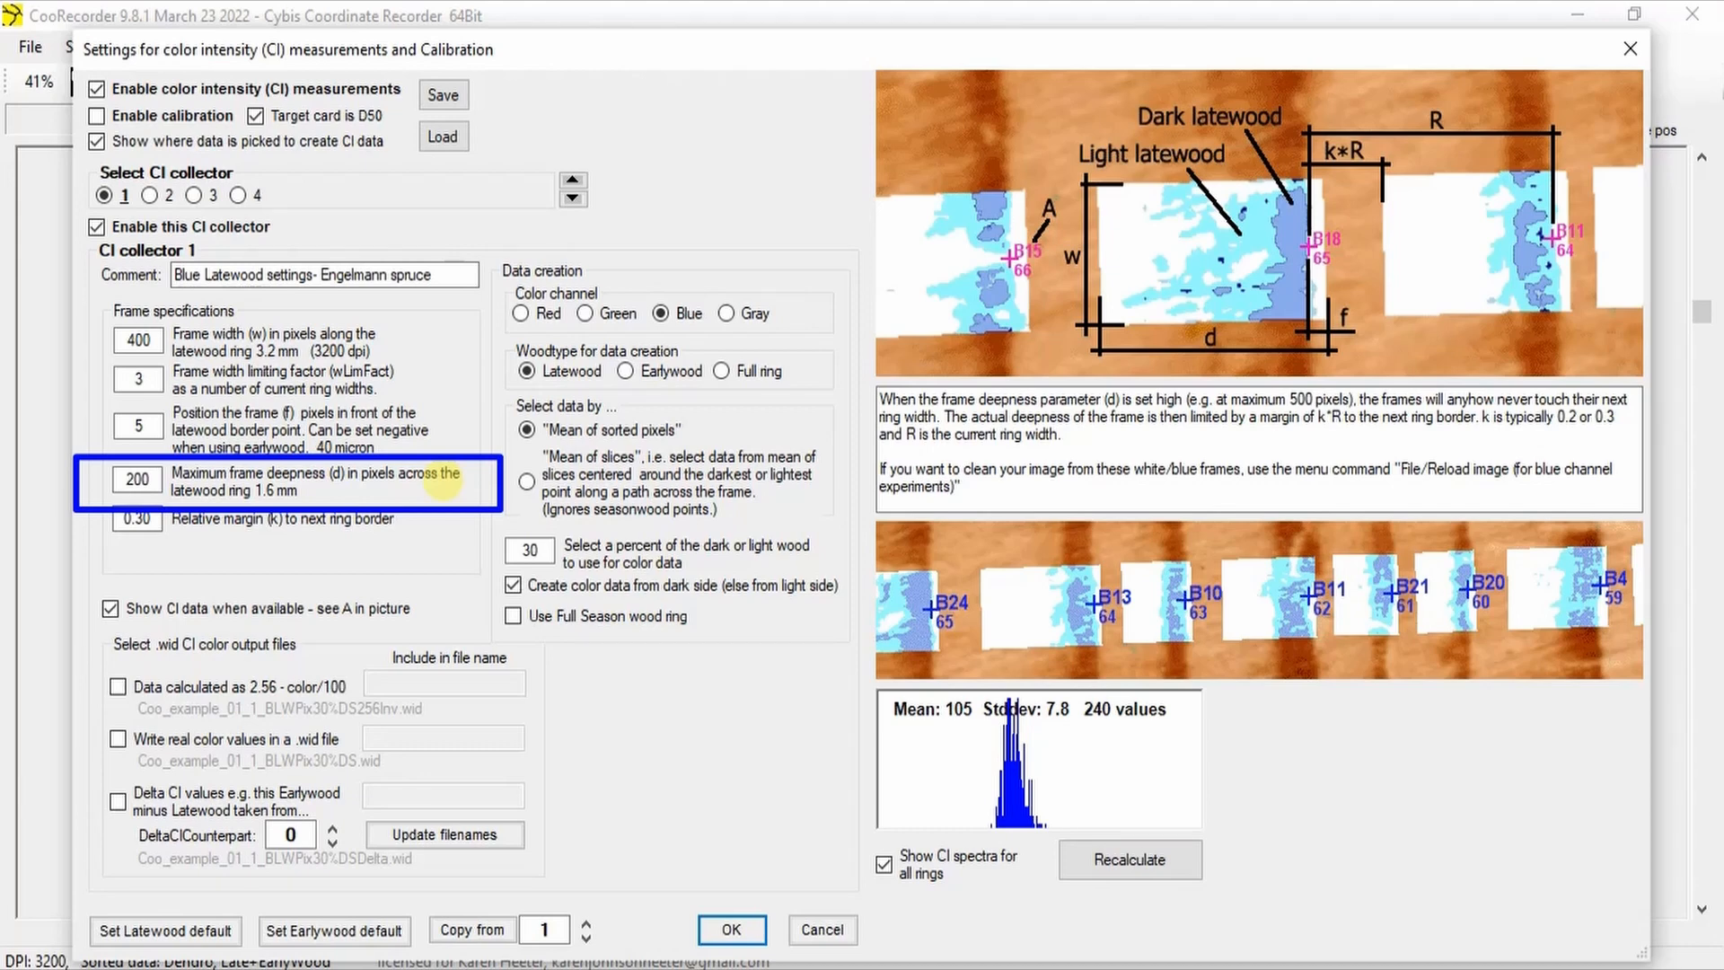
- Set the maximum frame deepness to 20 pixels and enable the .wid output calculated as 2.56 - color/100
left_click(148, 480)
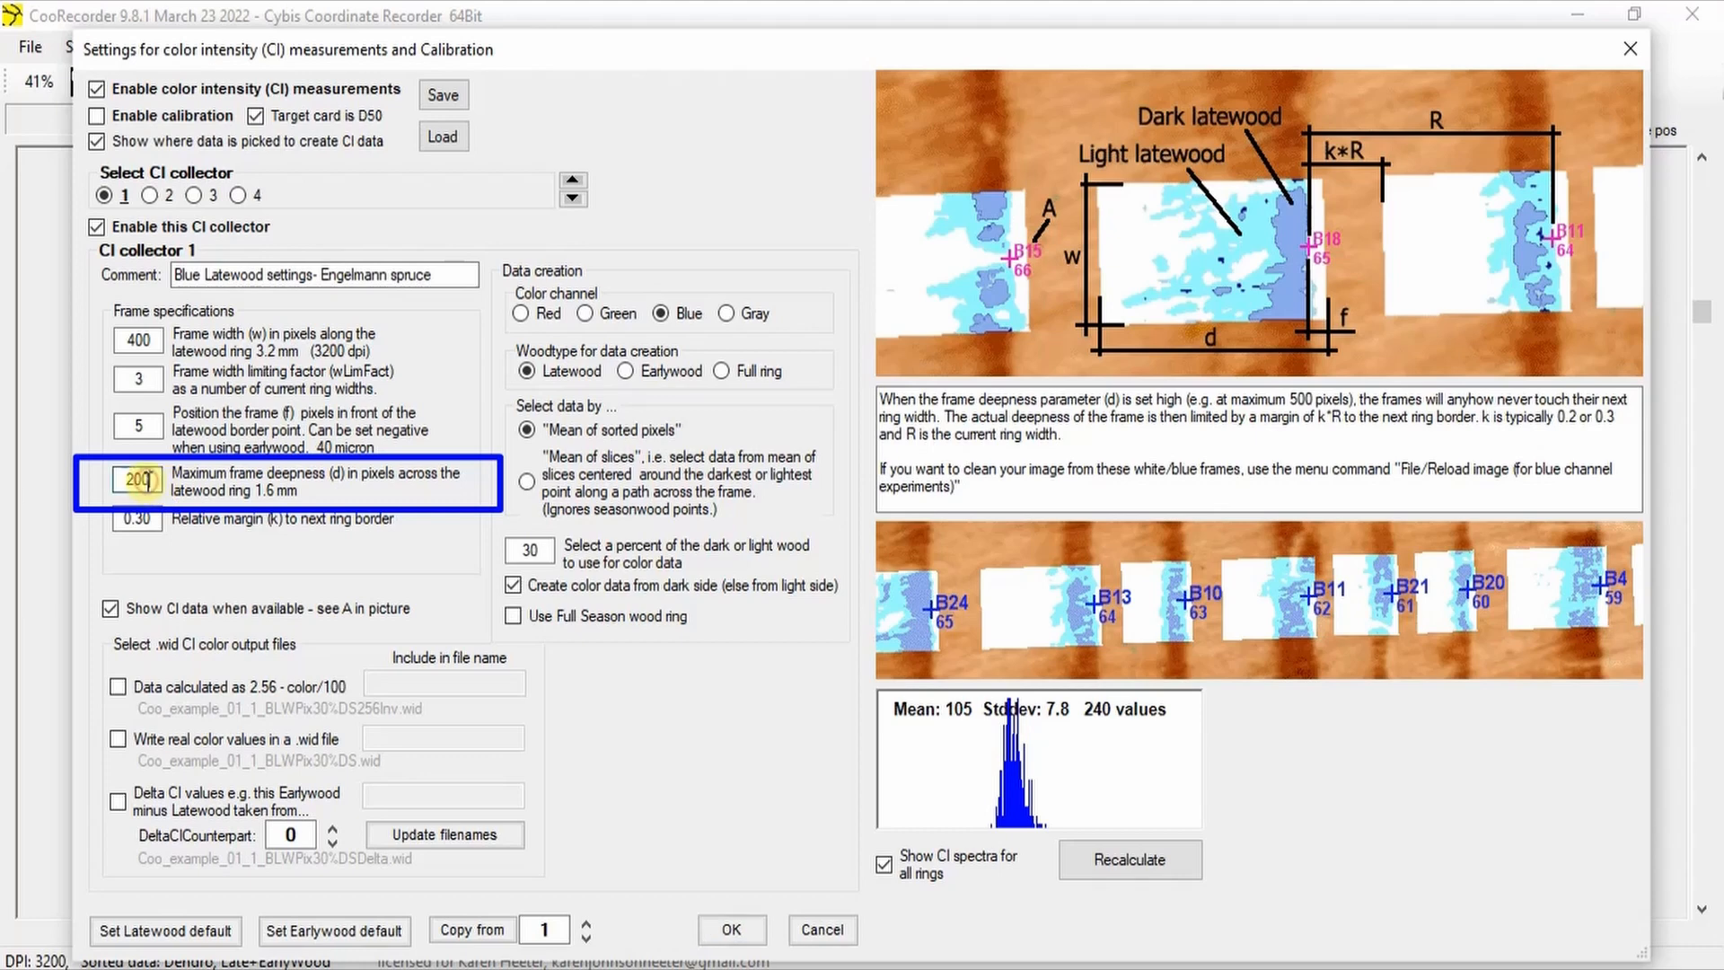
key("BackSpace")
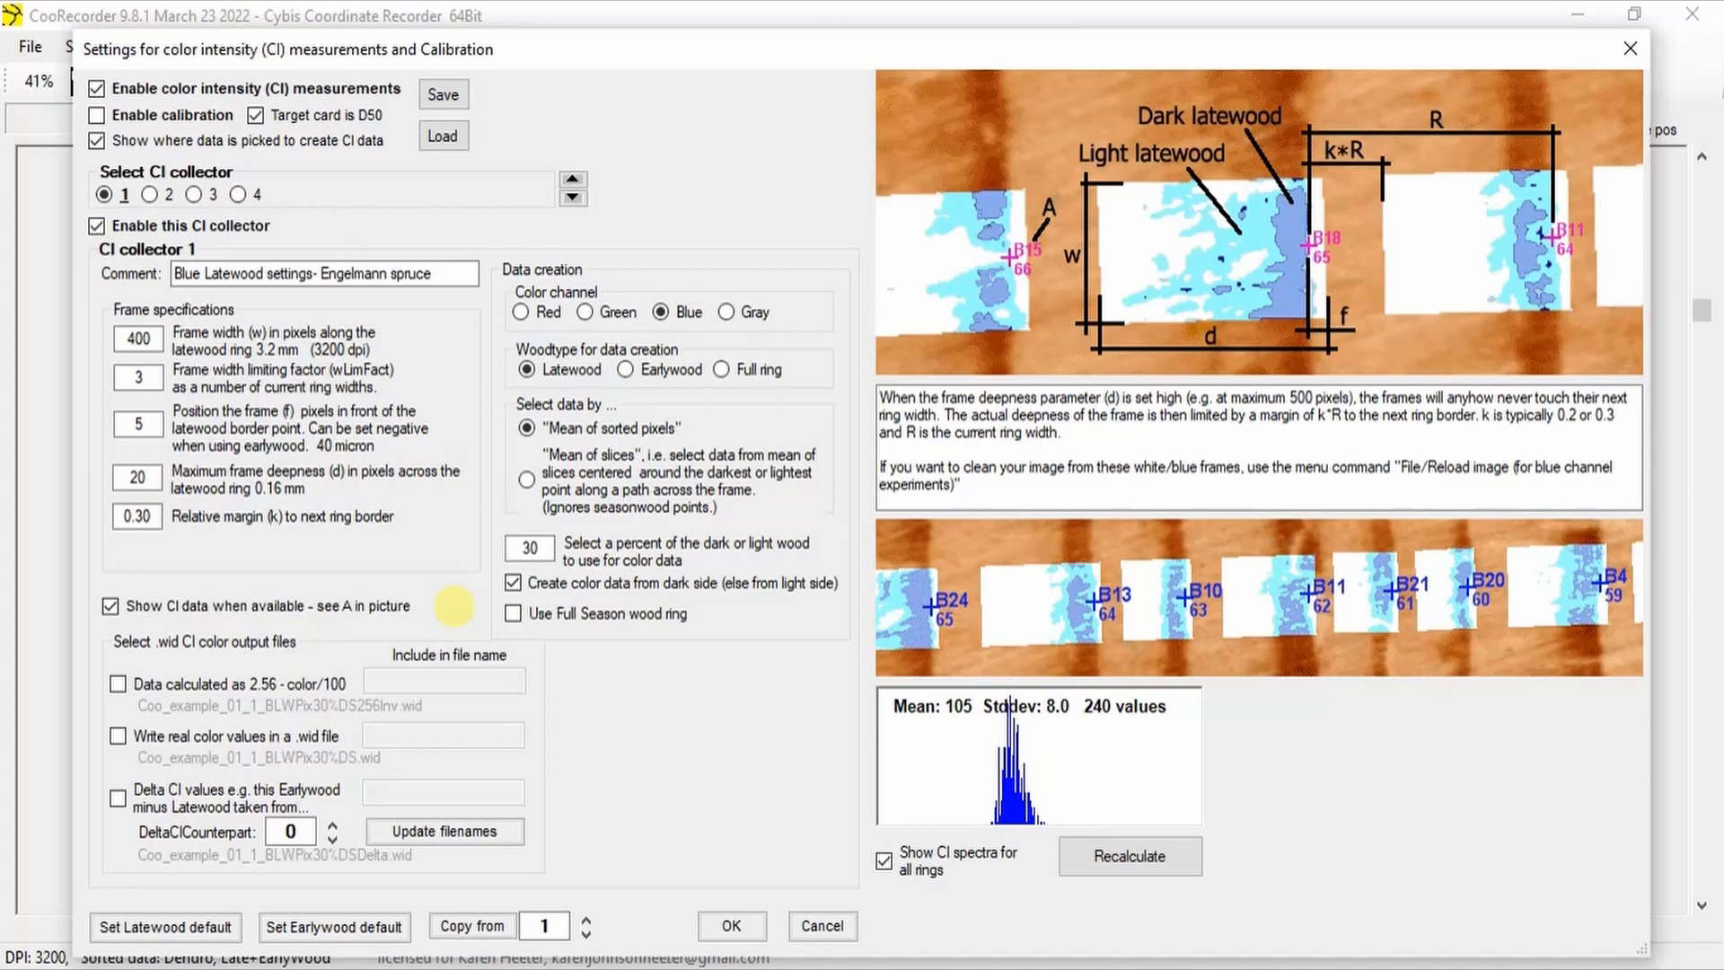
left_click(123, 689)
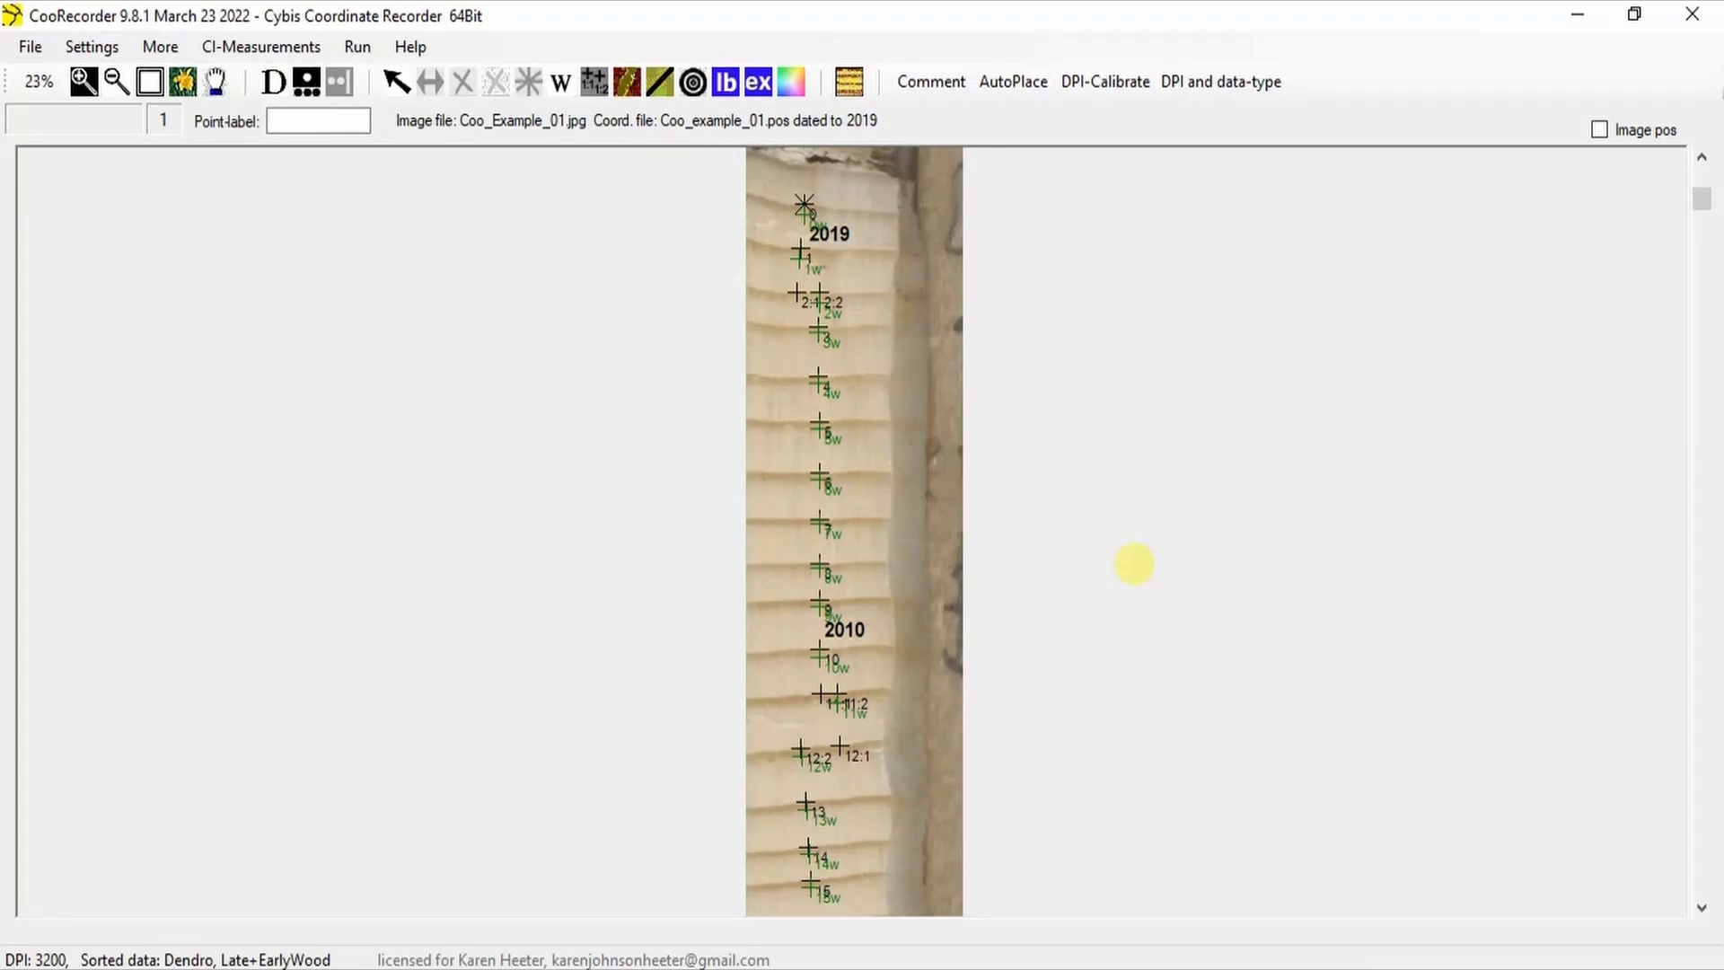
- Generate blue latewood data with CI collector 1, showing where the data is picked and using fat lines for the rectangles
left_click(719, 85)
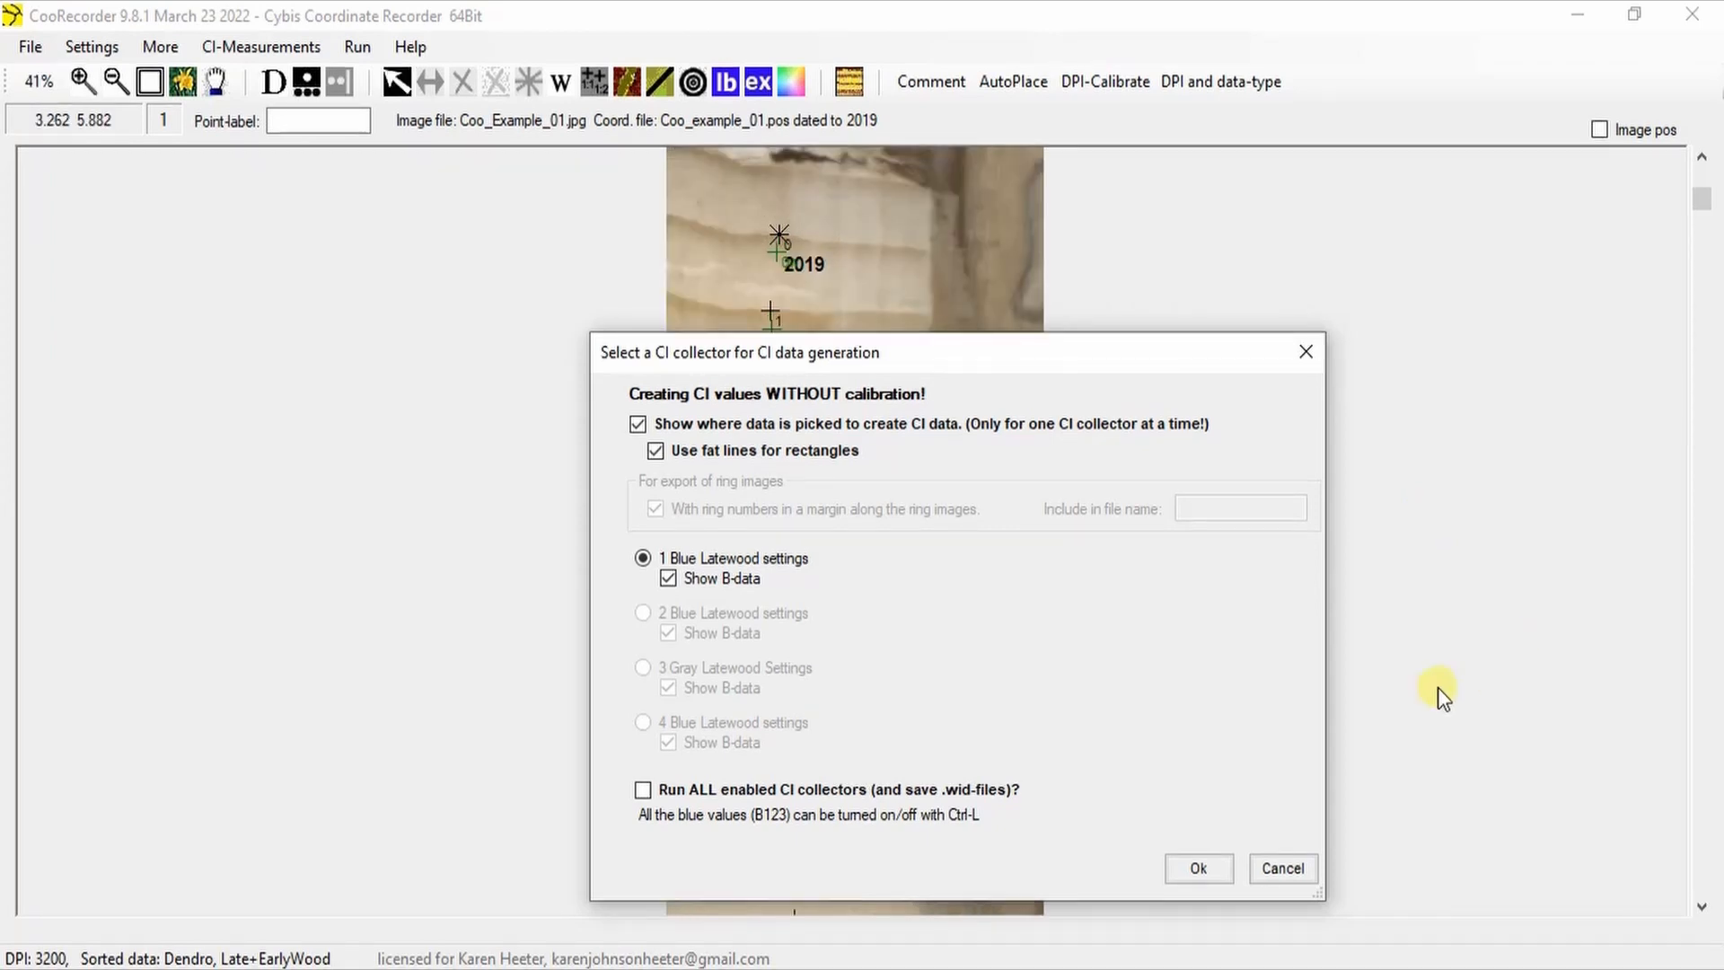
left_click(1201, 866)
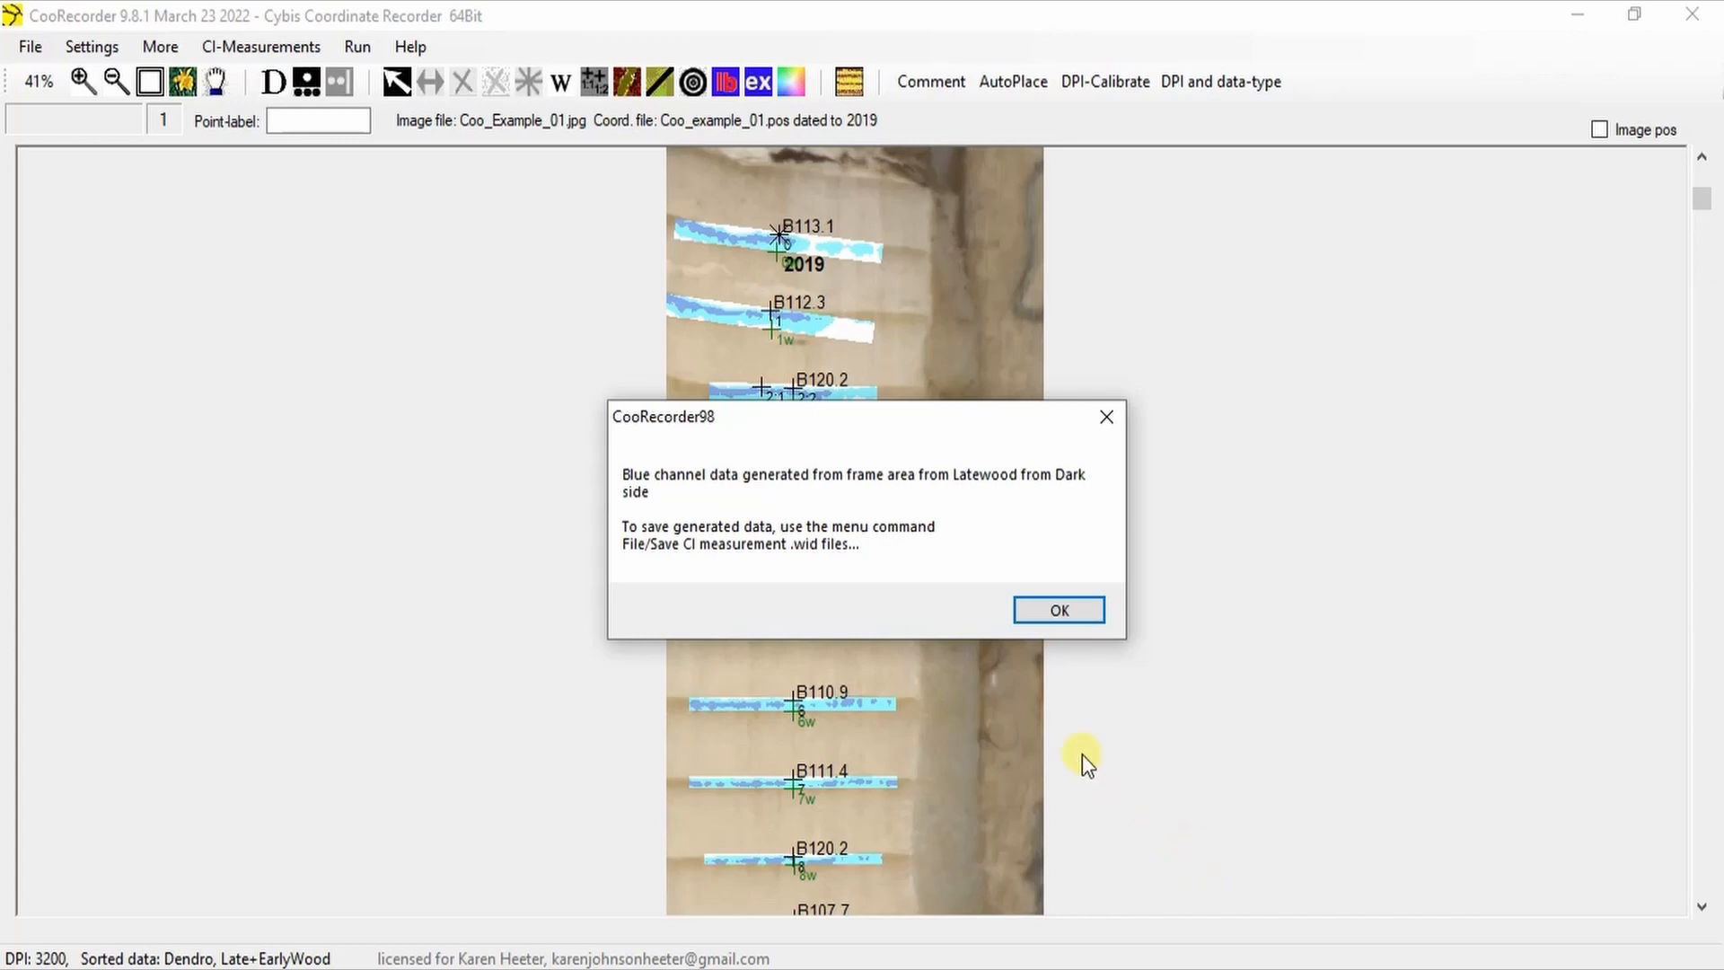
left_click(1059, 611)
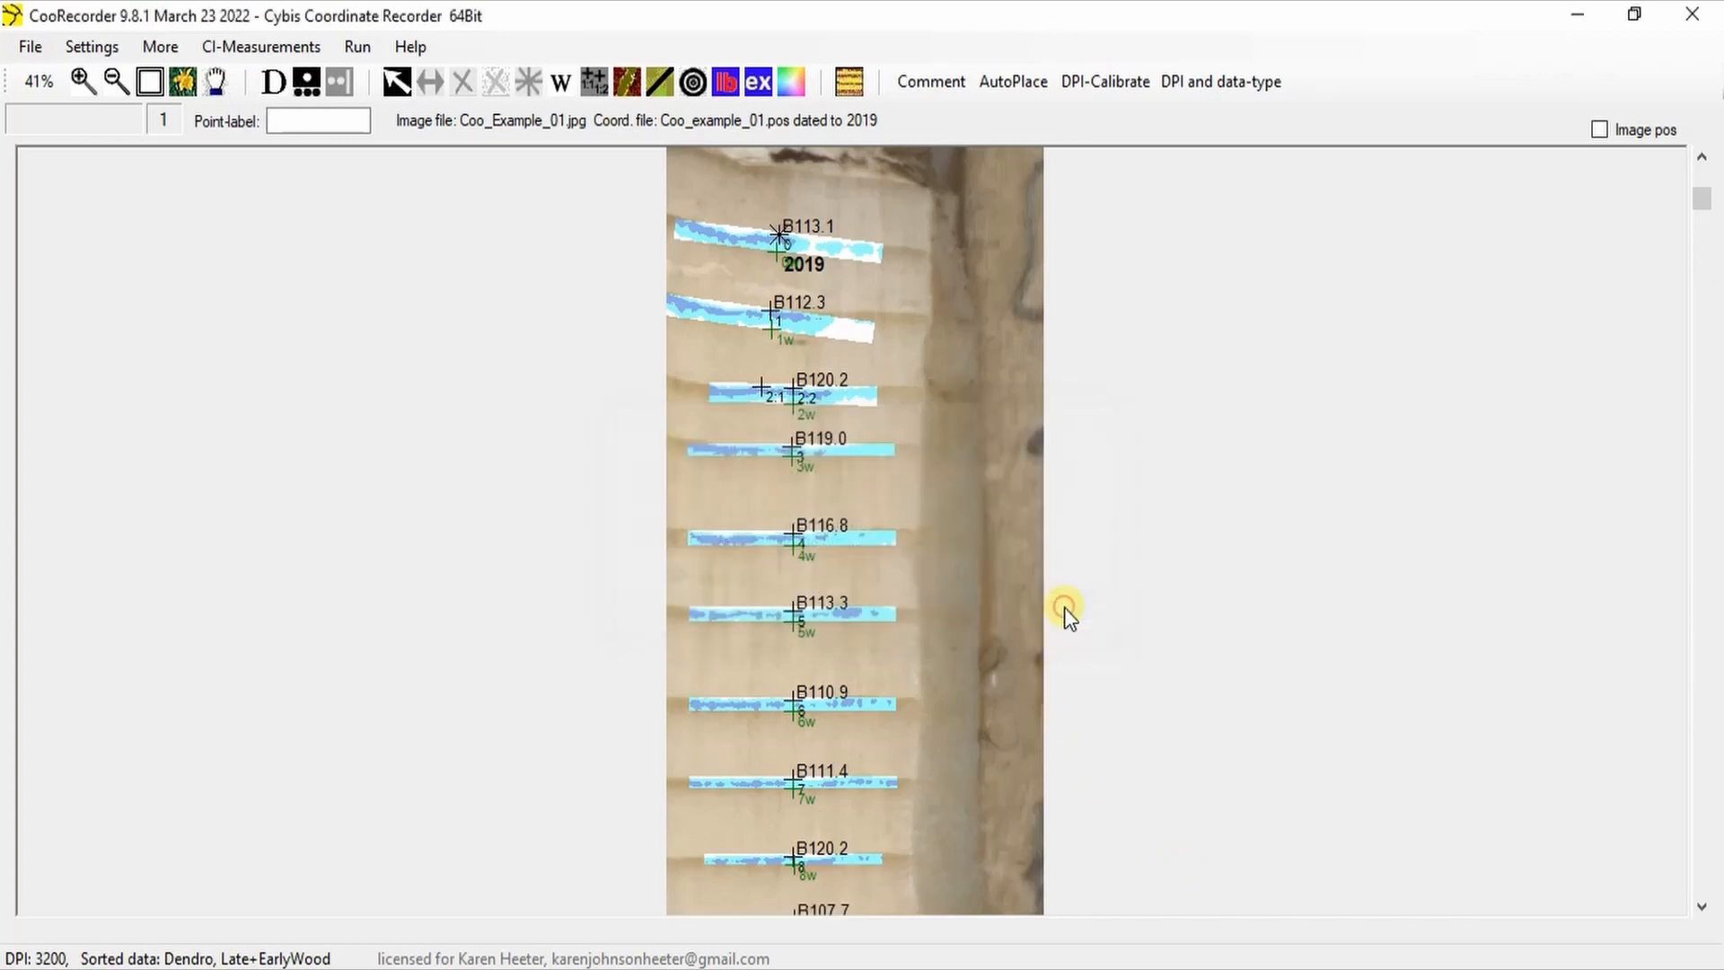
- Examine the placement of the latewood frames and their blue values along the core from 2019 back past 1920
scroll(1204, 397, "down", 10)
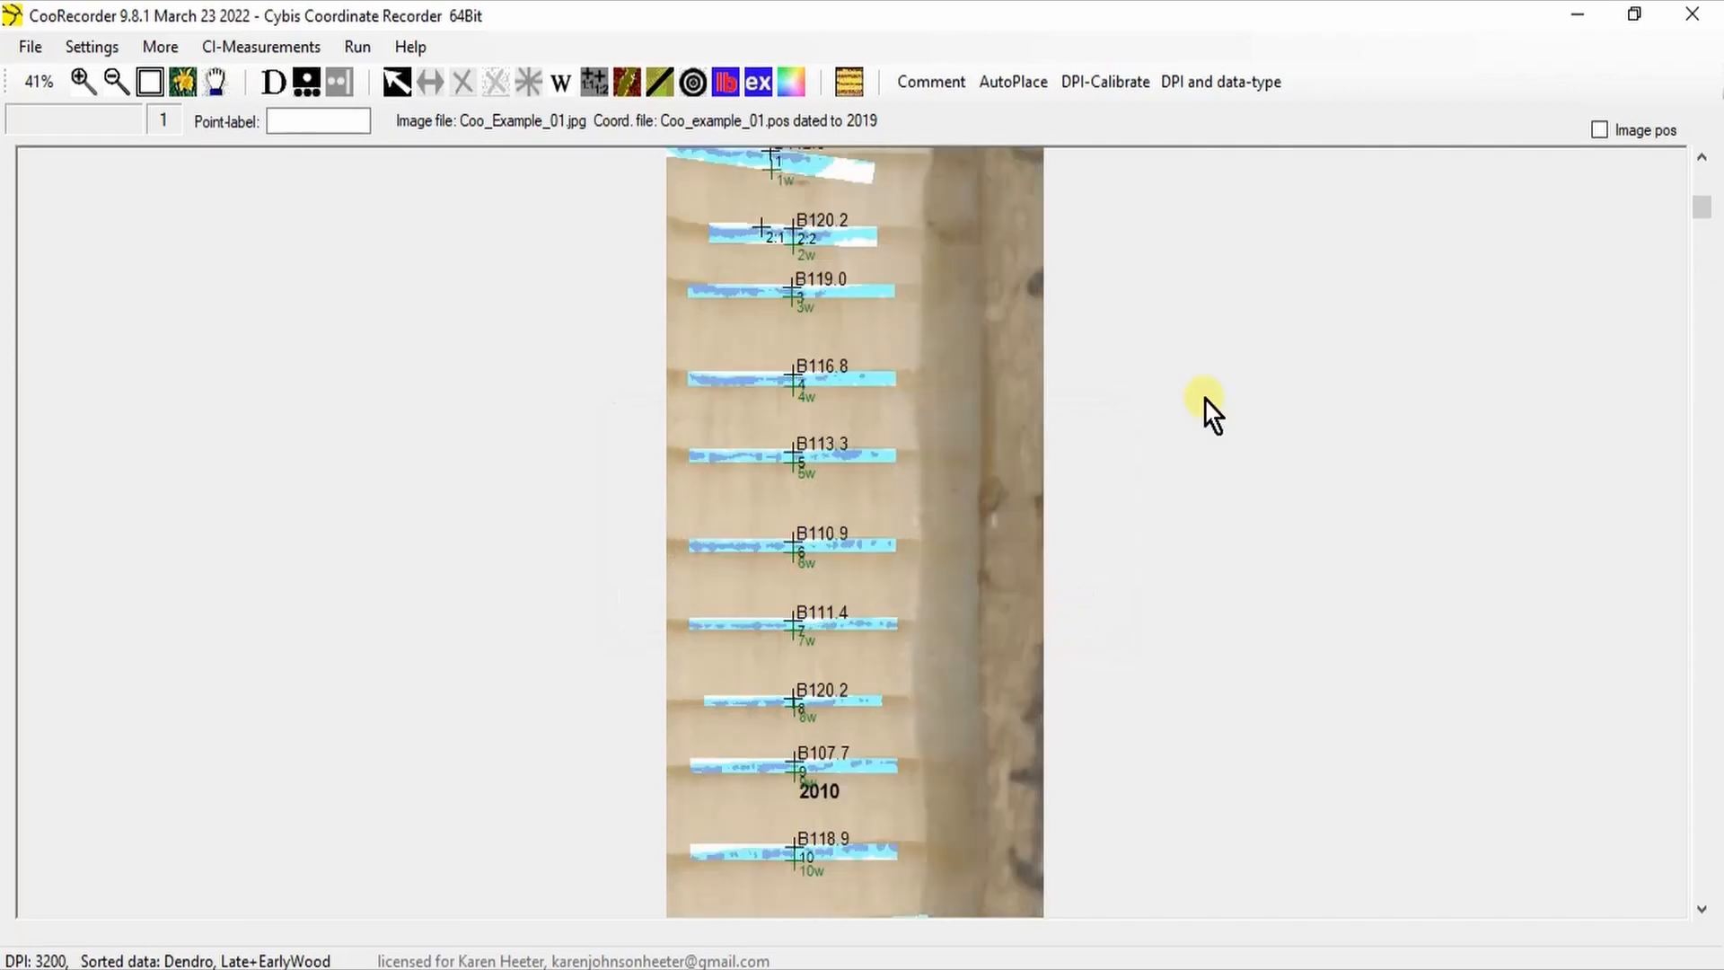
scroll(1204, 397, "down", 10)
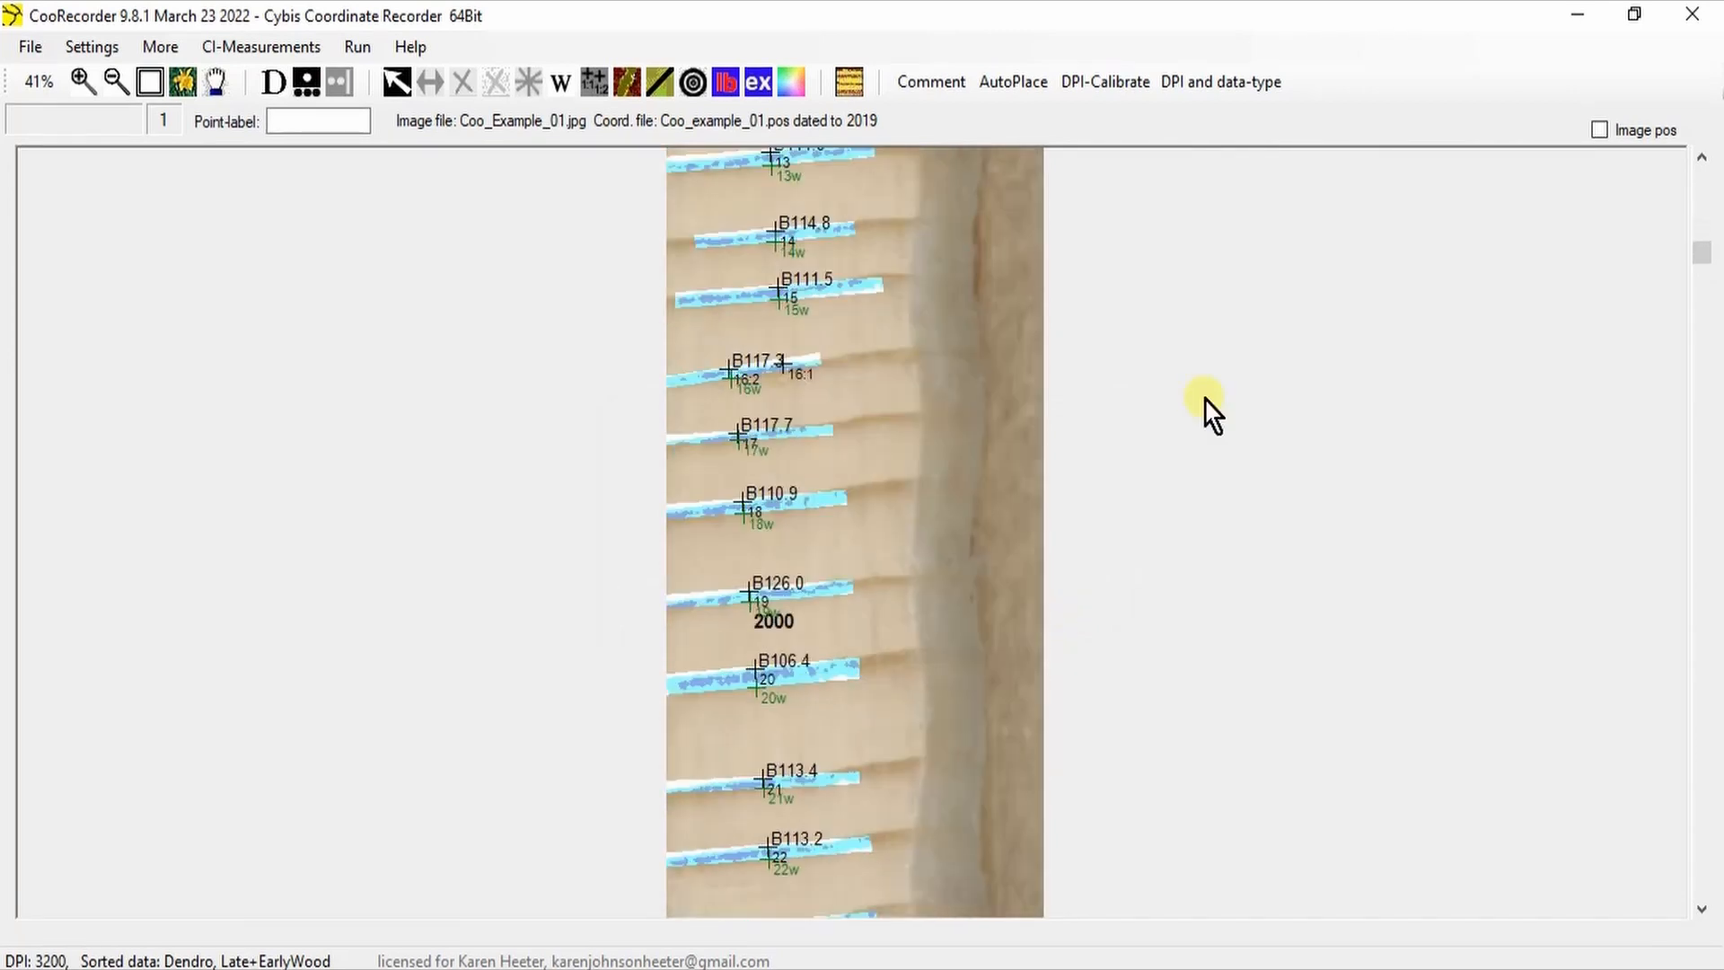
scroll(1204, 398, "down", 10)
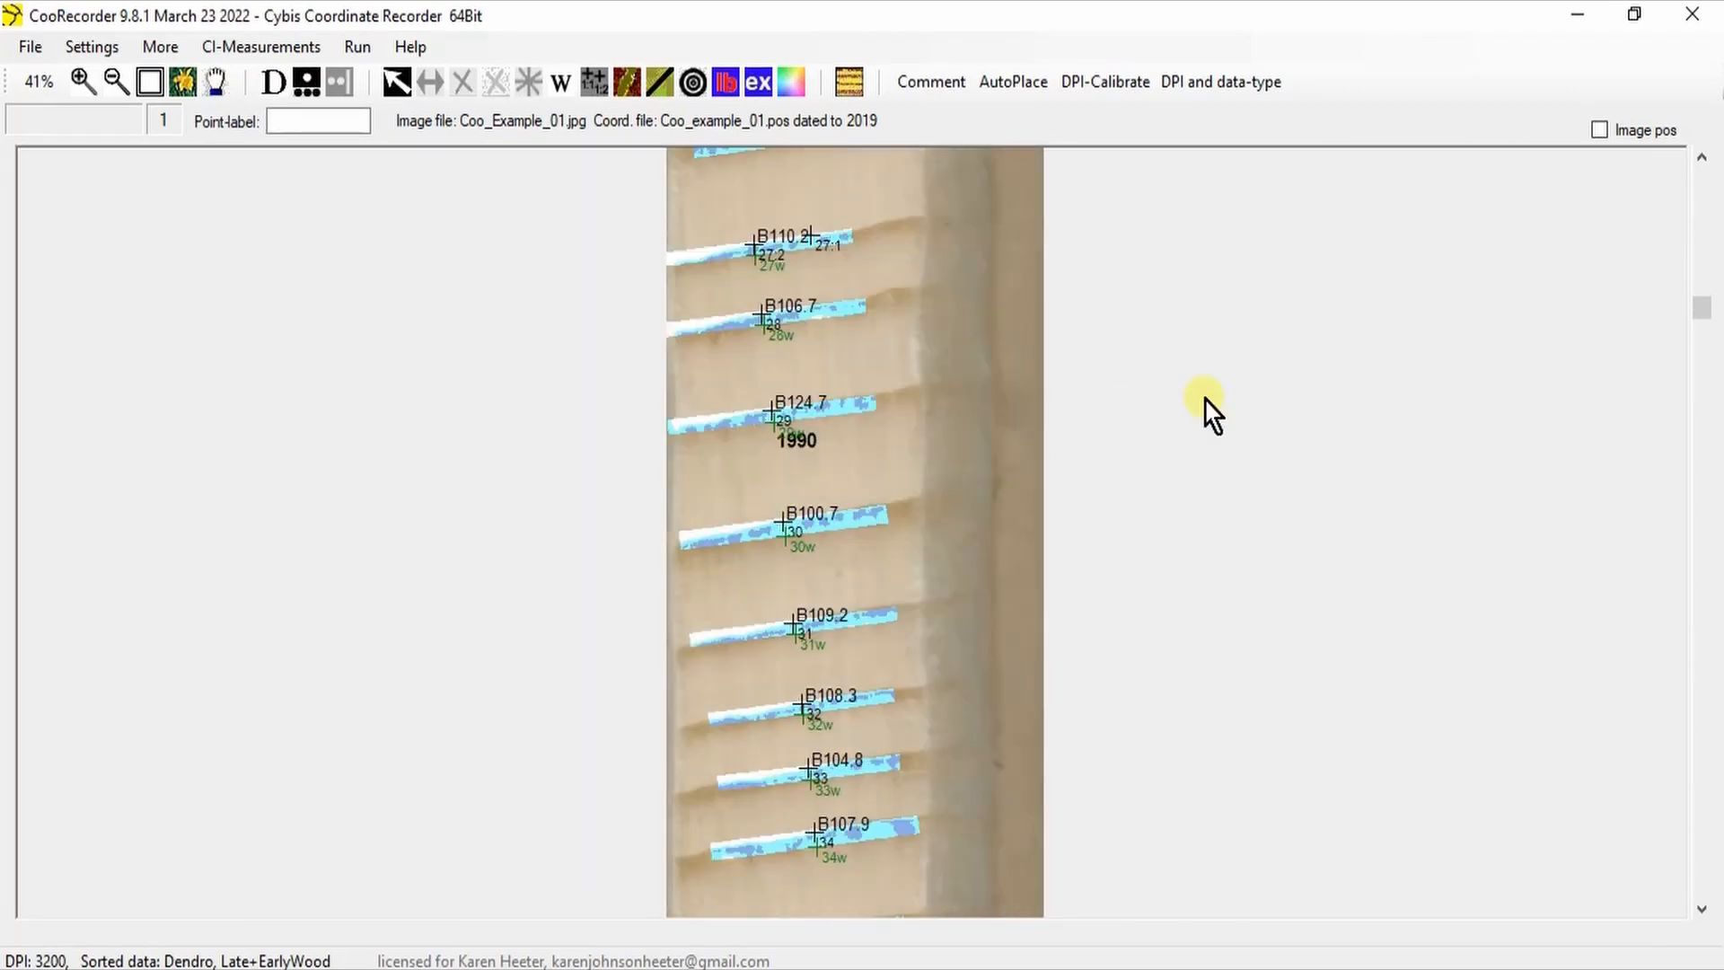
scroll(1204, 415, "down", 10)
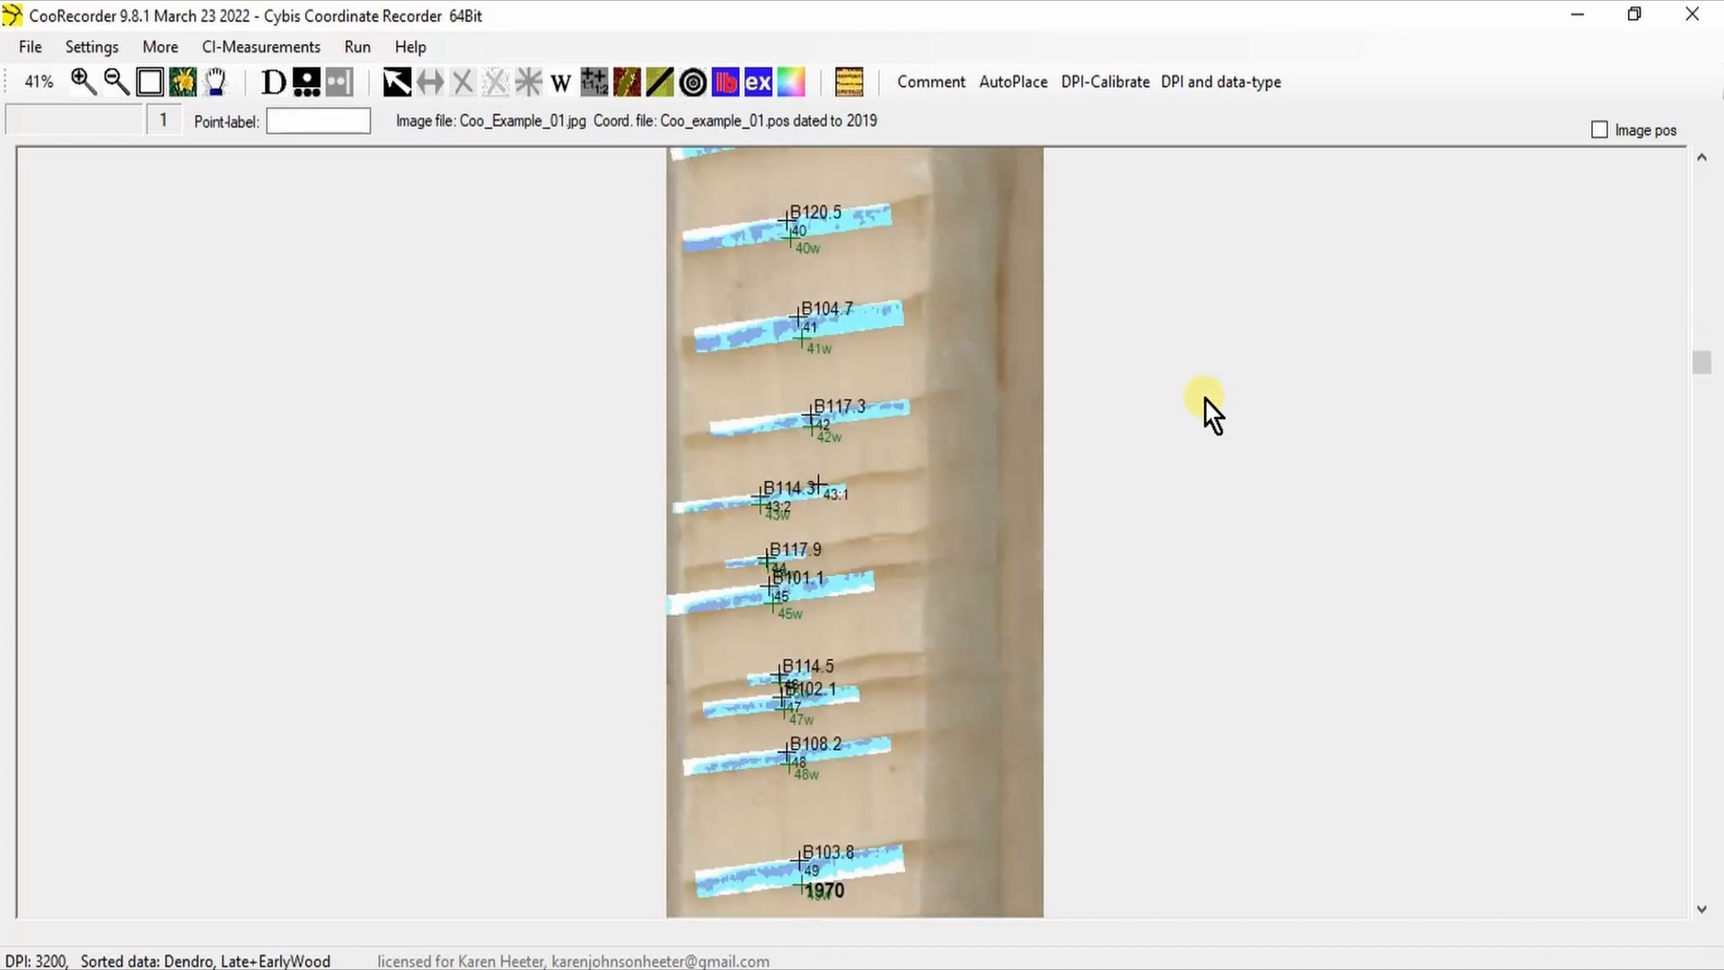
scroll(1204, 415, "down", 10)
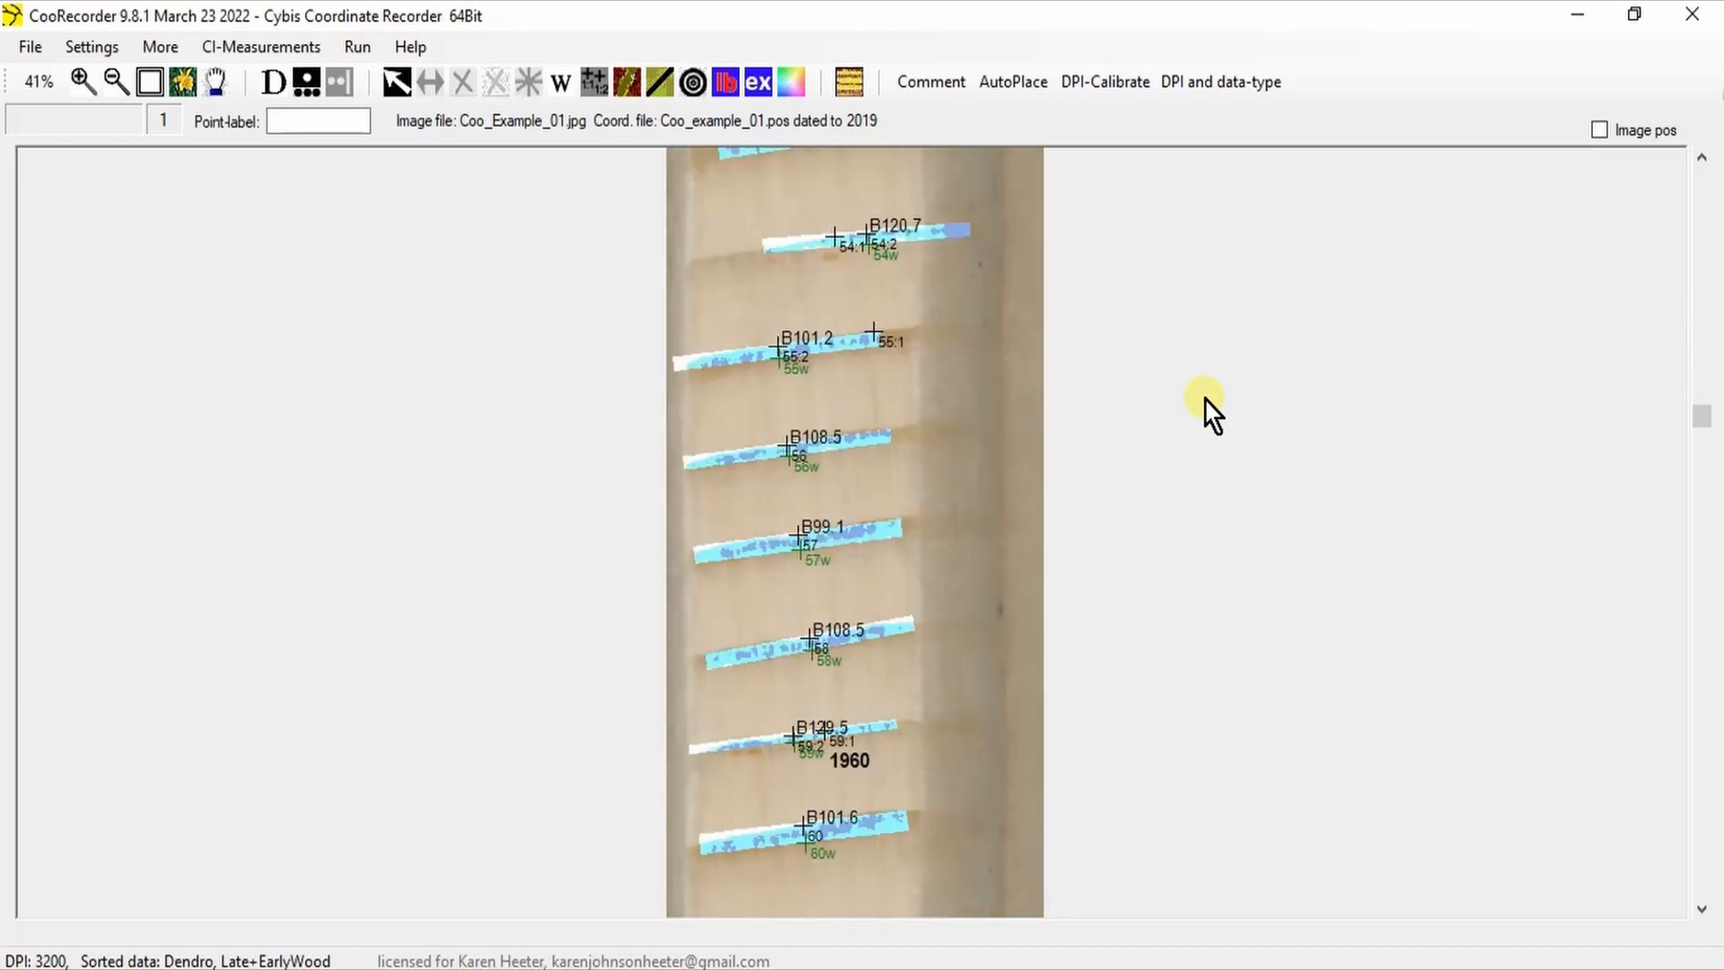
scroll(1204, 399, "down", 10)
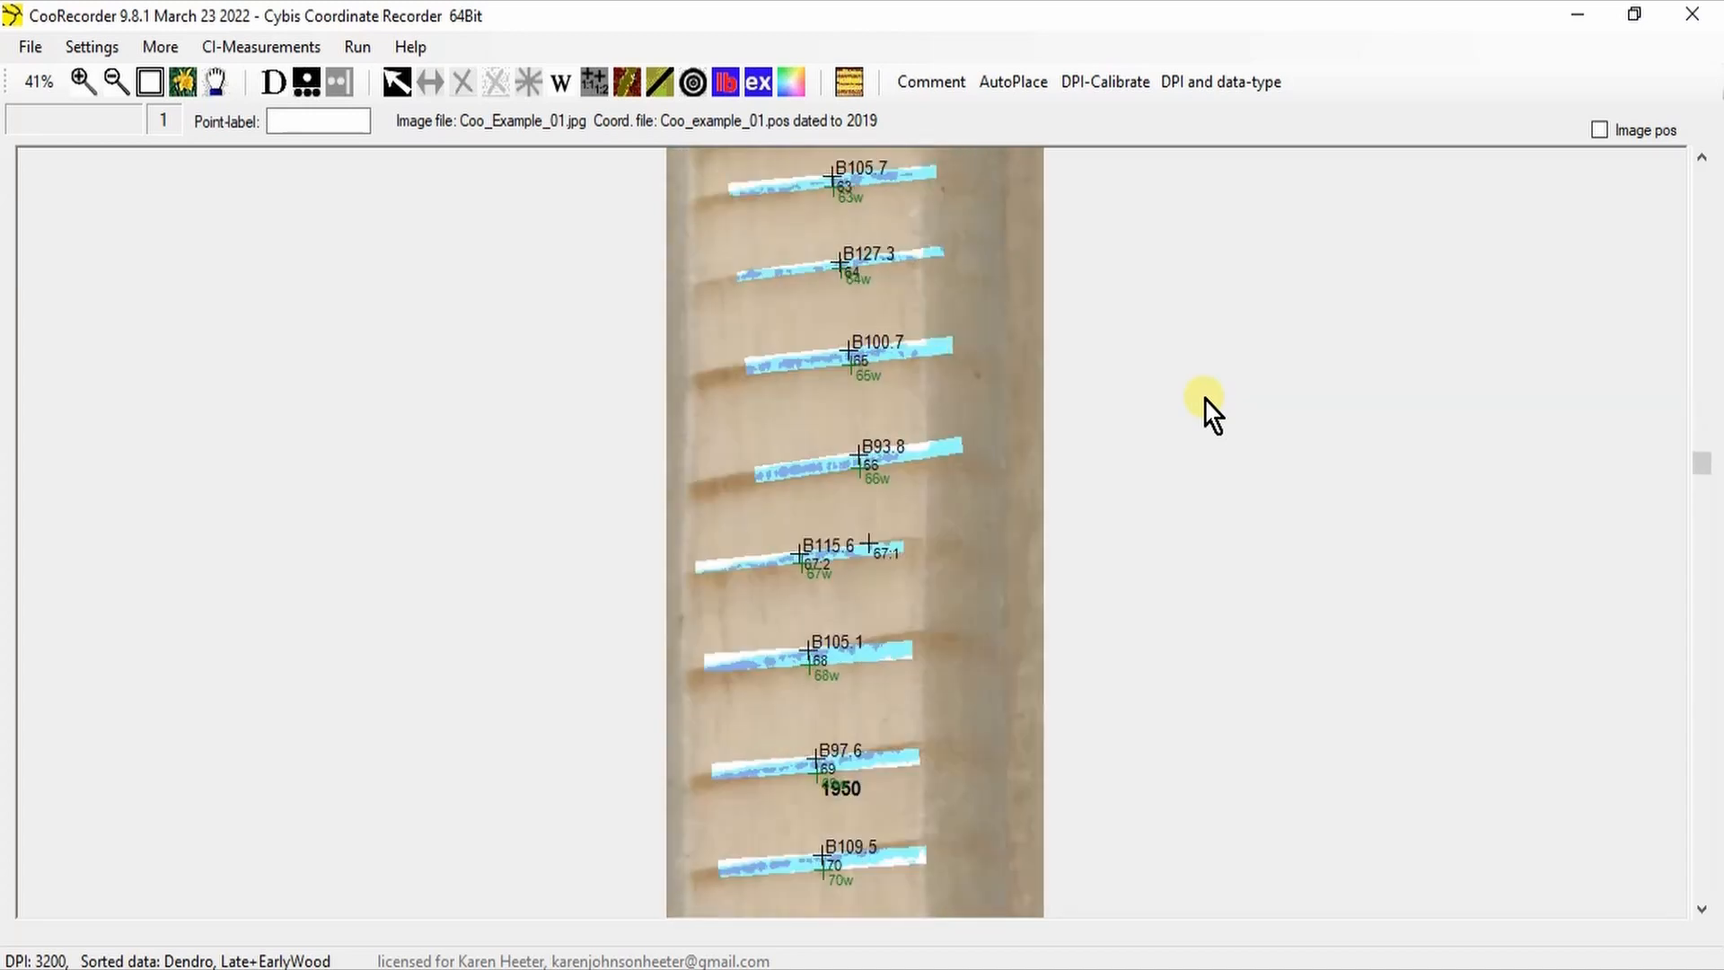
scroll(1205, 399, "down", 8)
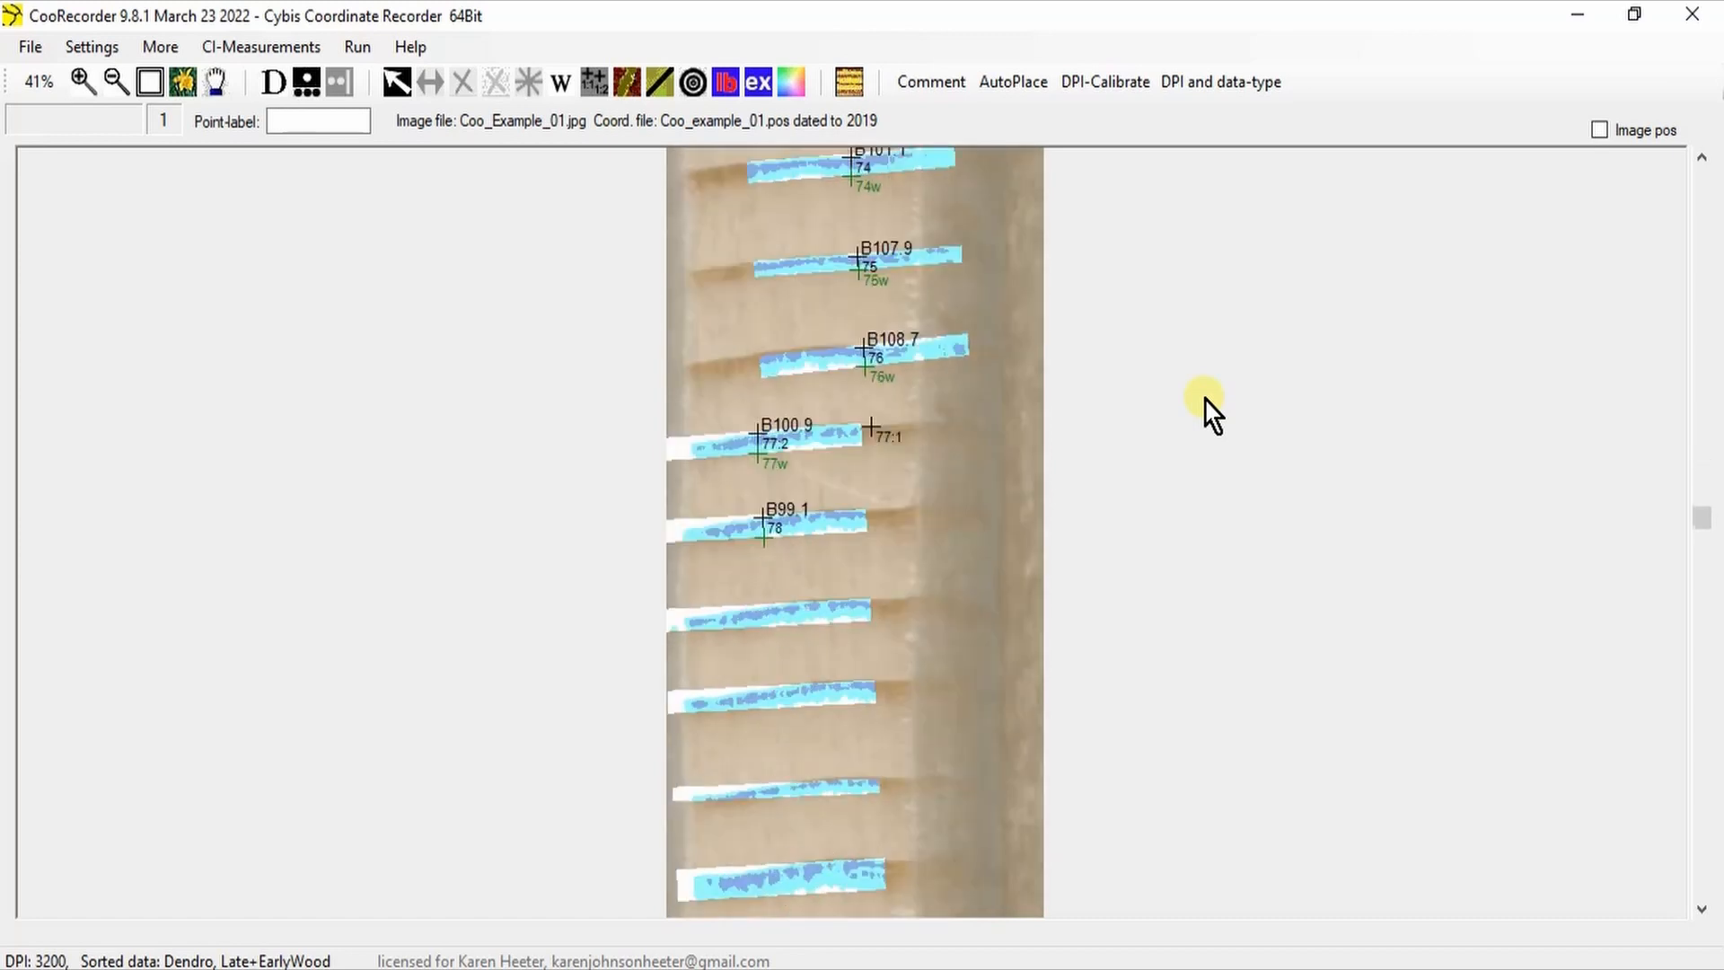
scroll(1204, 400, "down", 10)
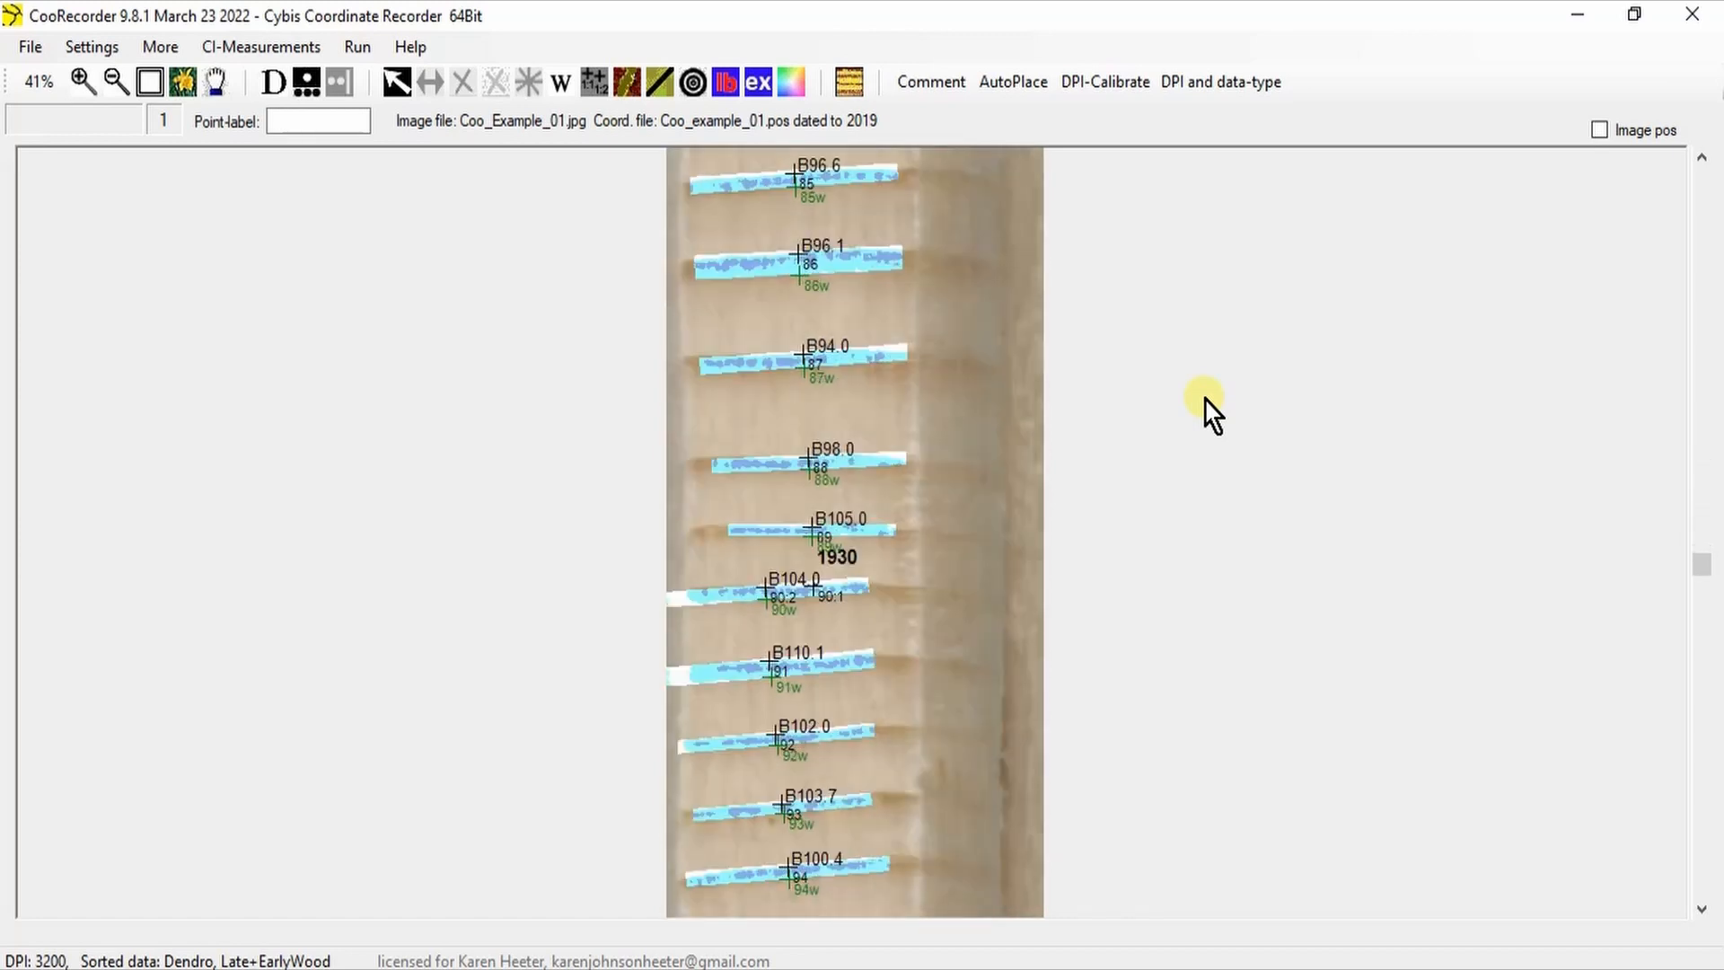
scroll(1204, 397, "down", 10)
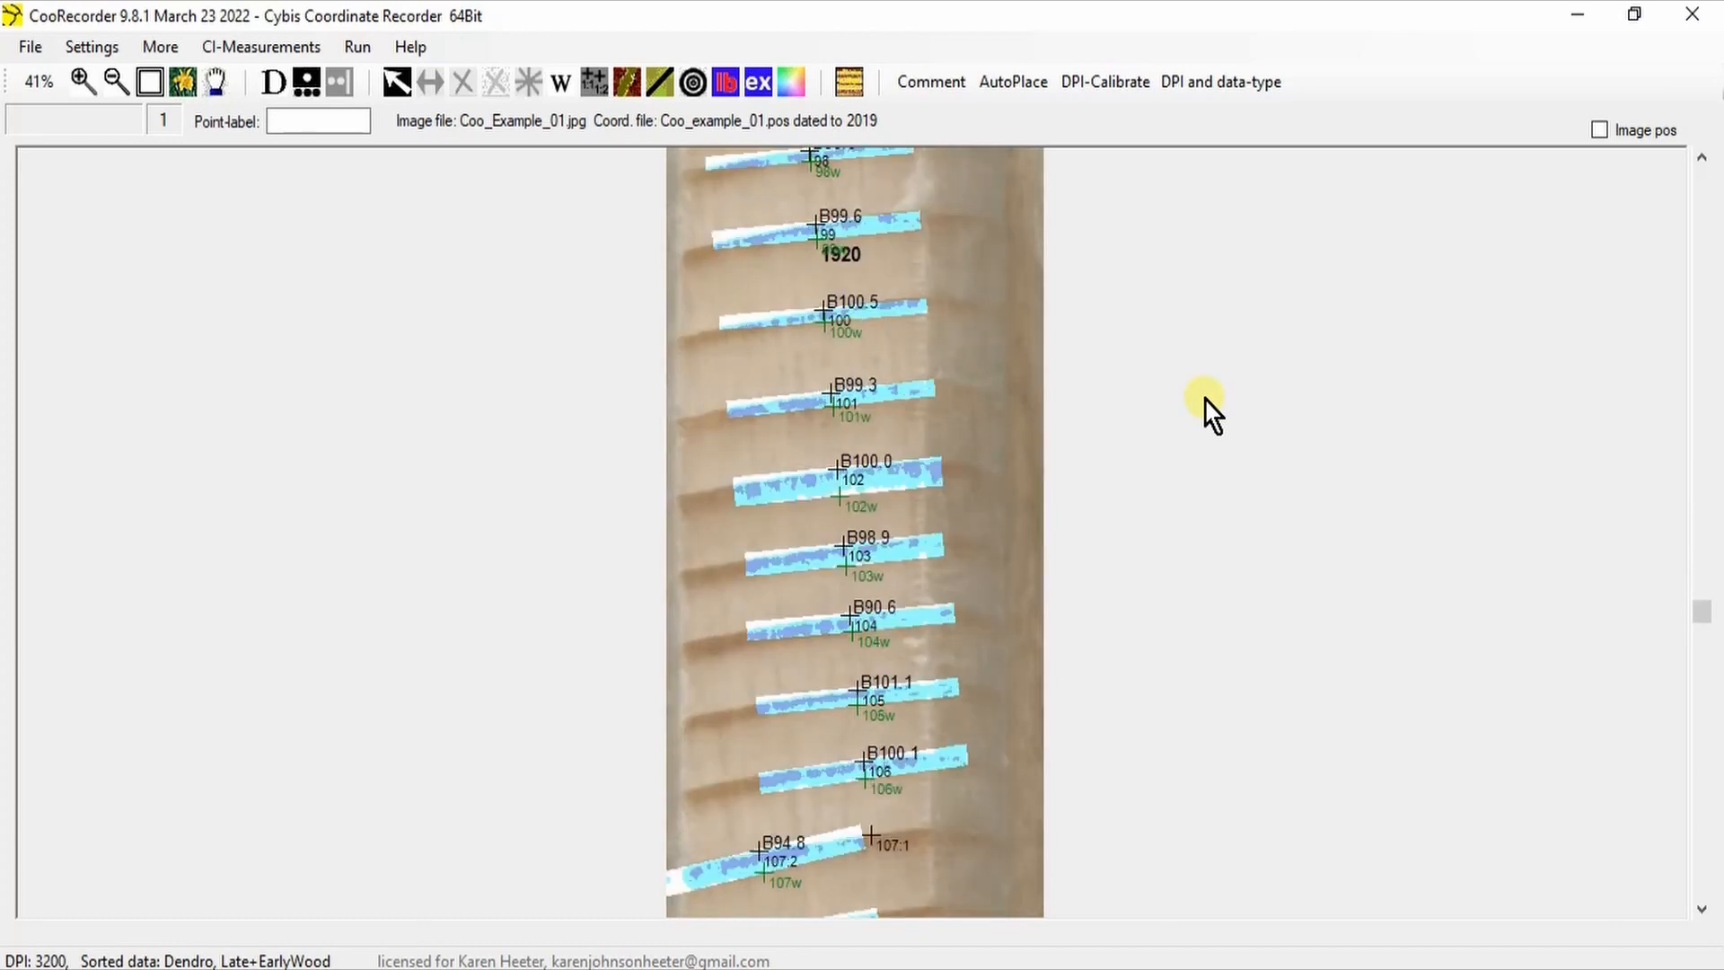
scroll(1205, 397, "down", 5)
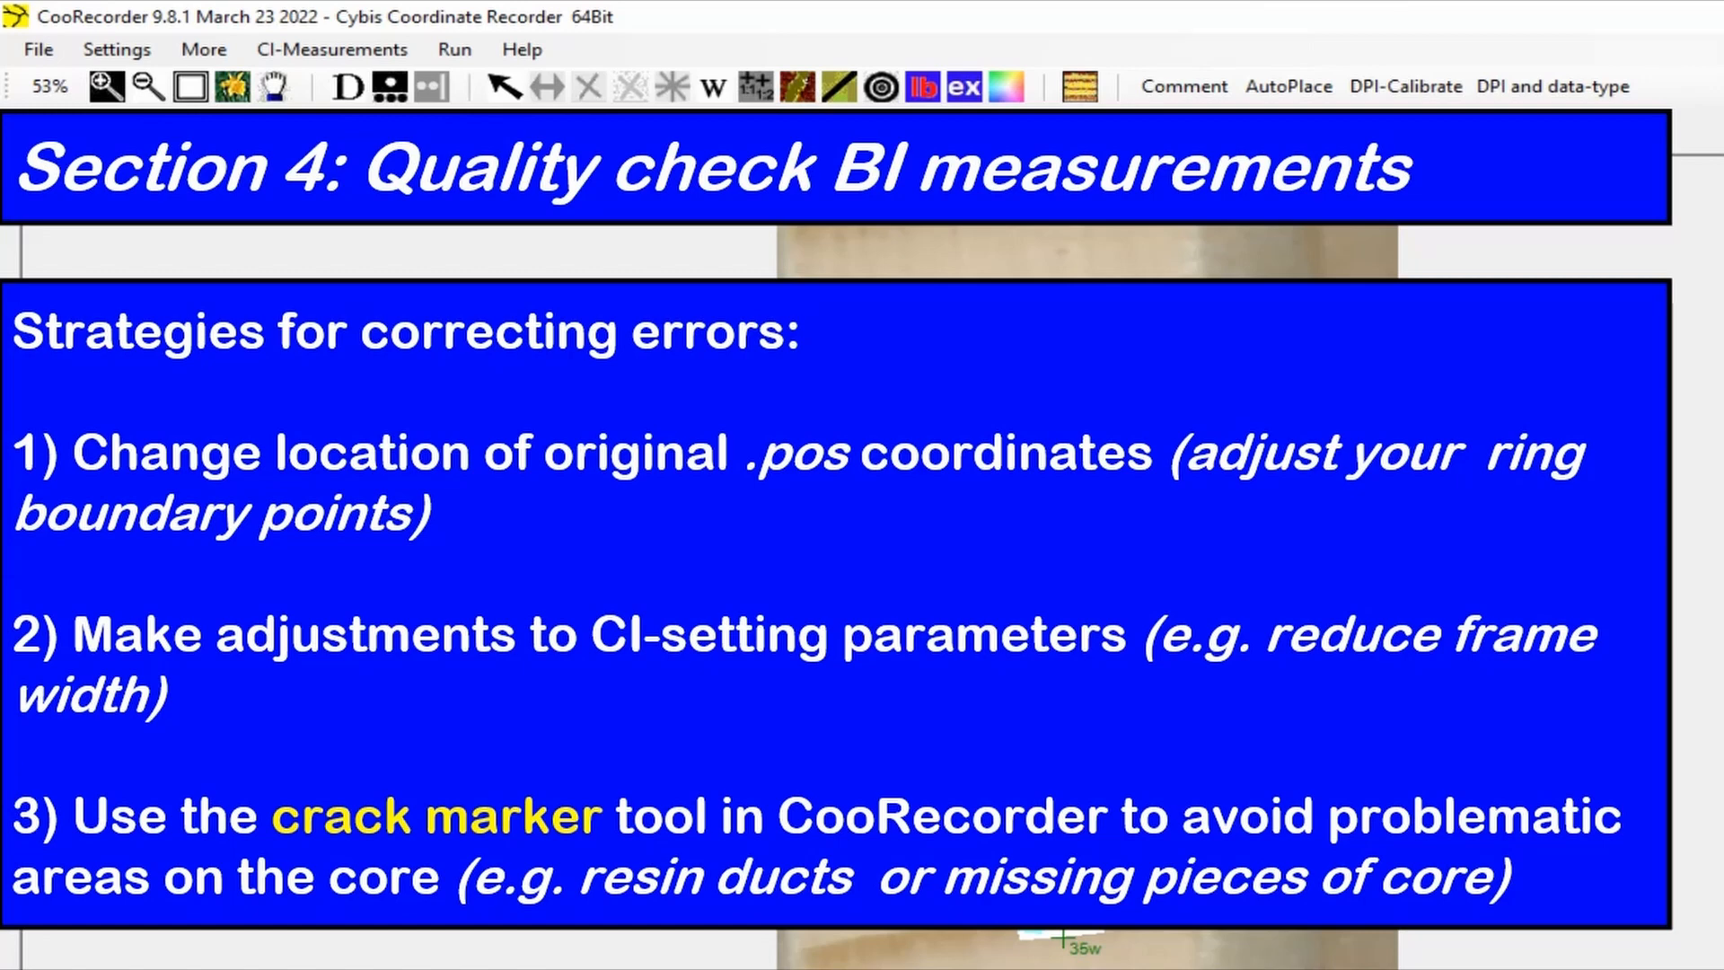
- Reduce CI collector 1's frame width to 100 pixels and check the narrower frames along the core
scroll(1202, 368, "down", 5)
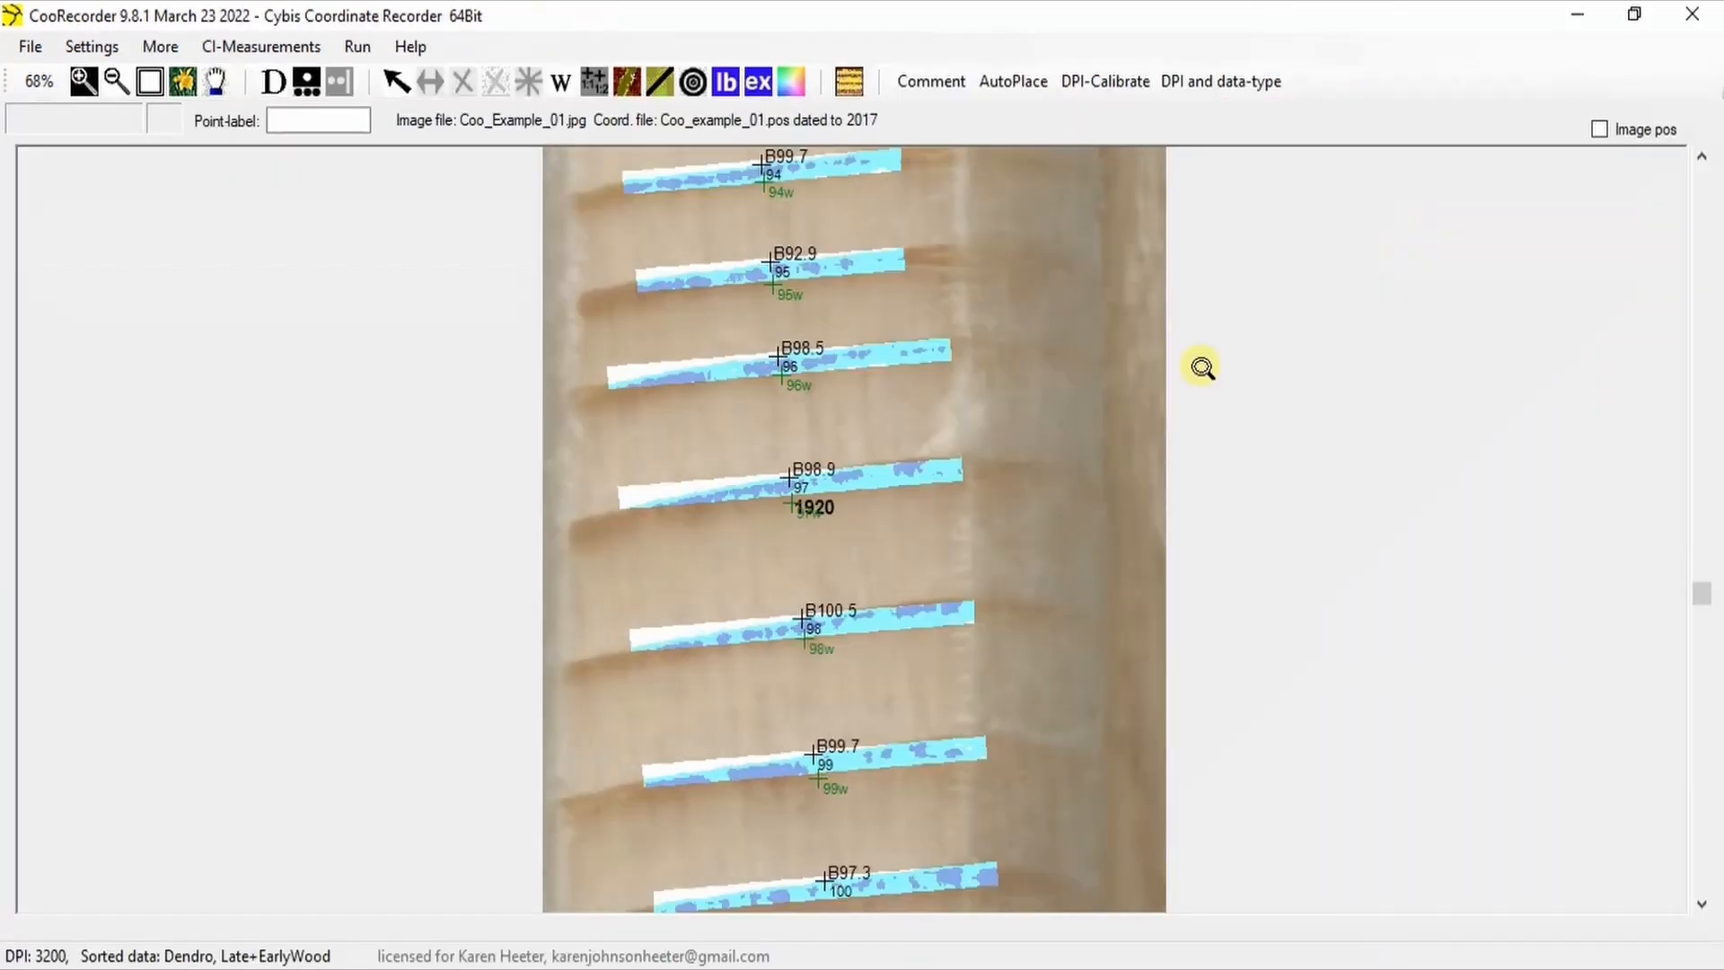
scroll(1202, 368, "down", 5)
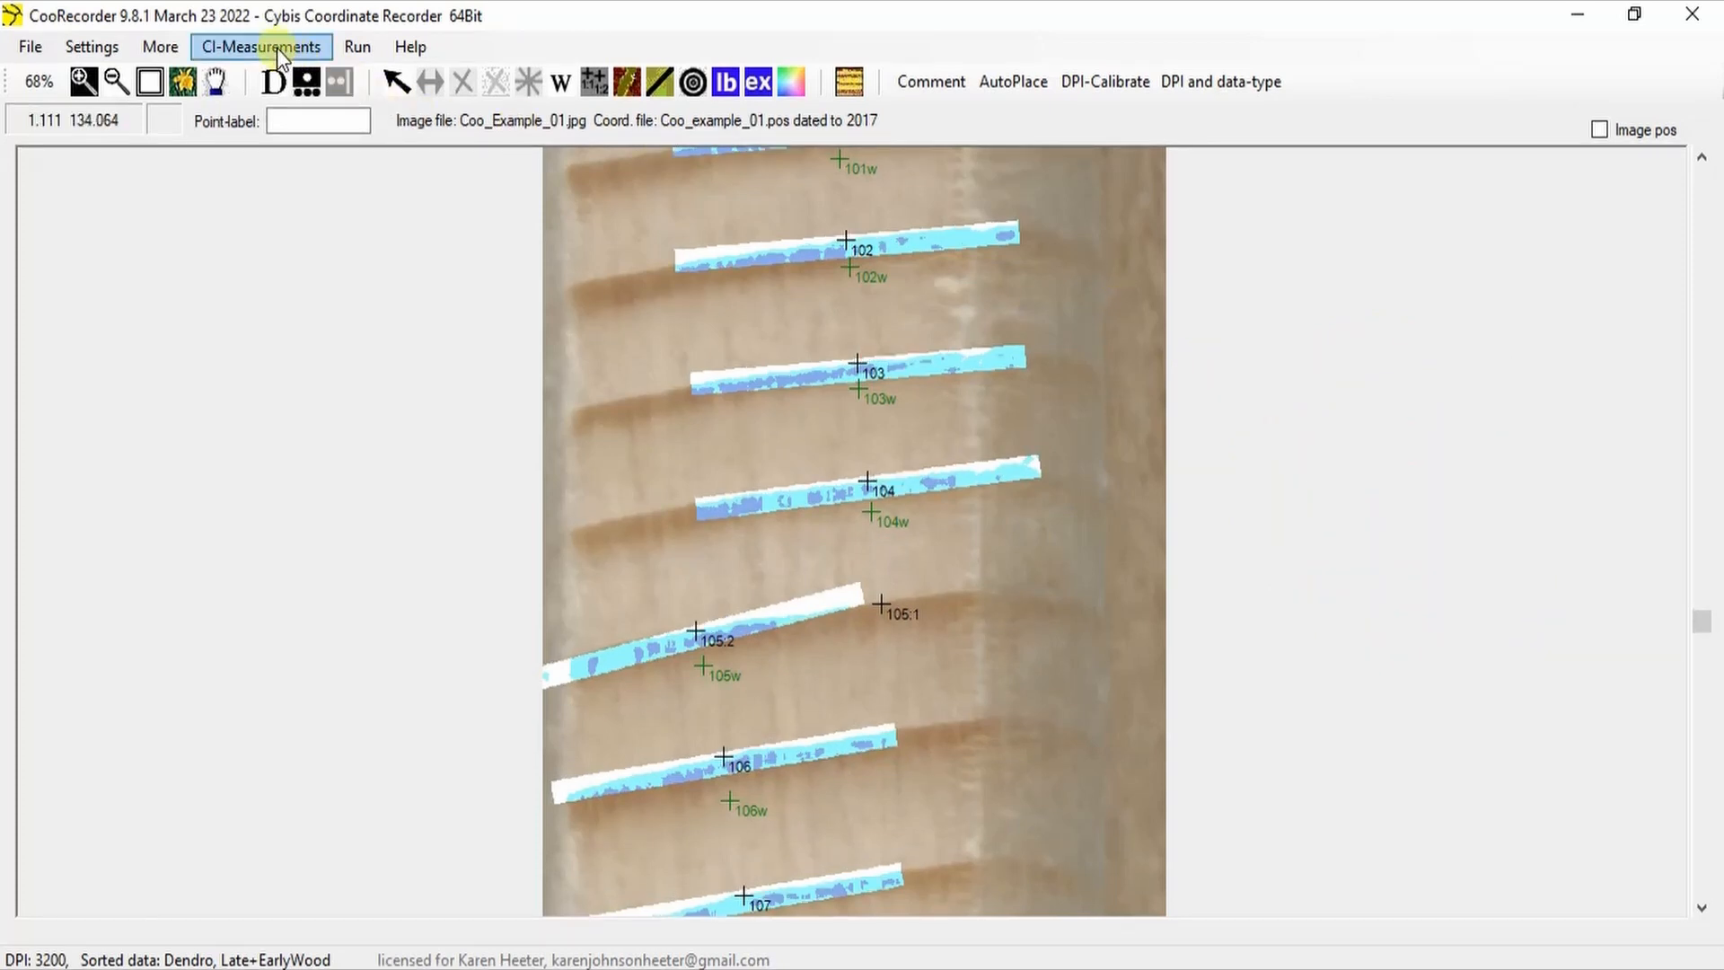
left_click(277, 47)
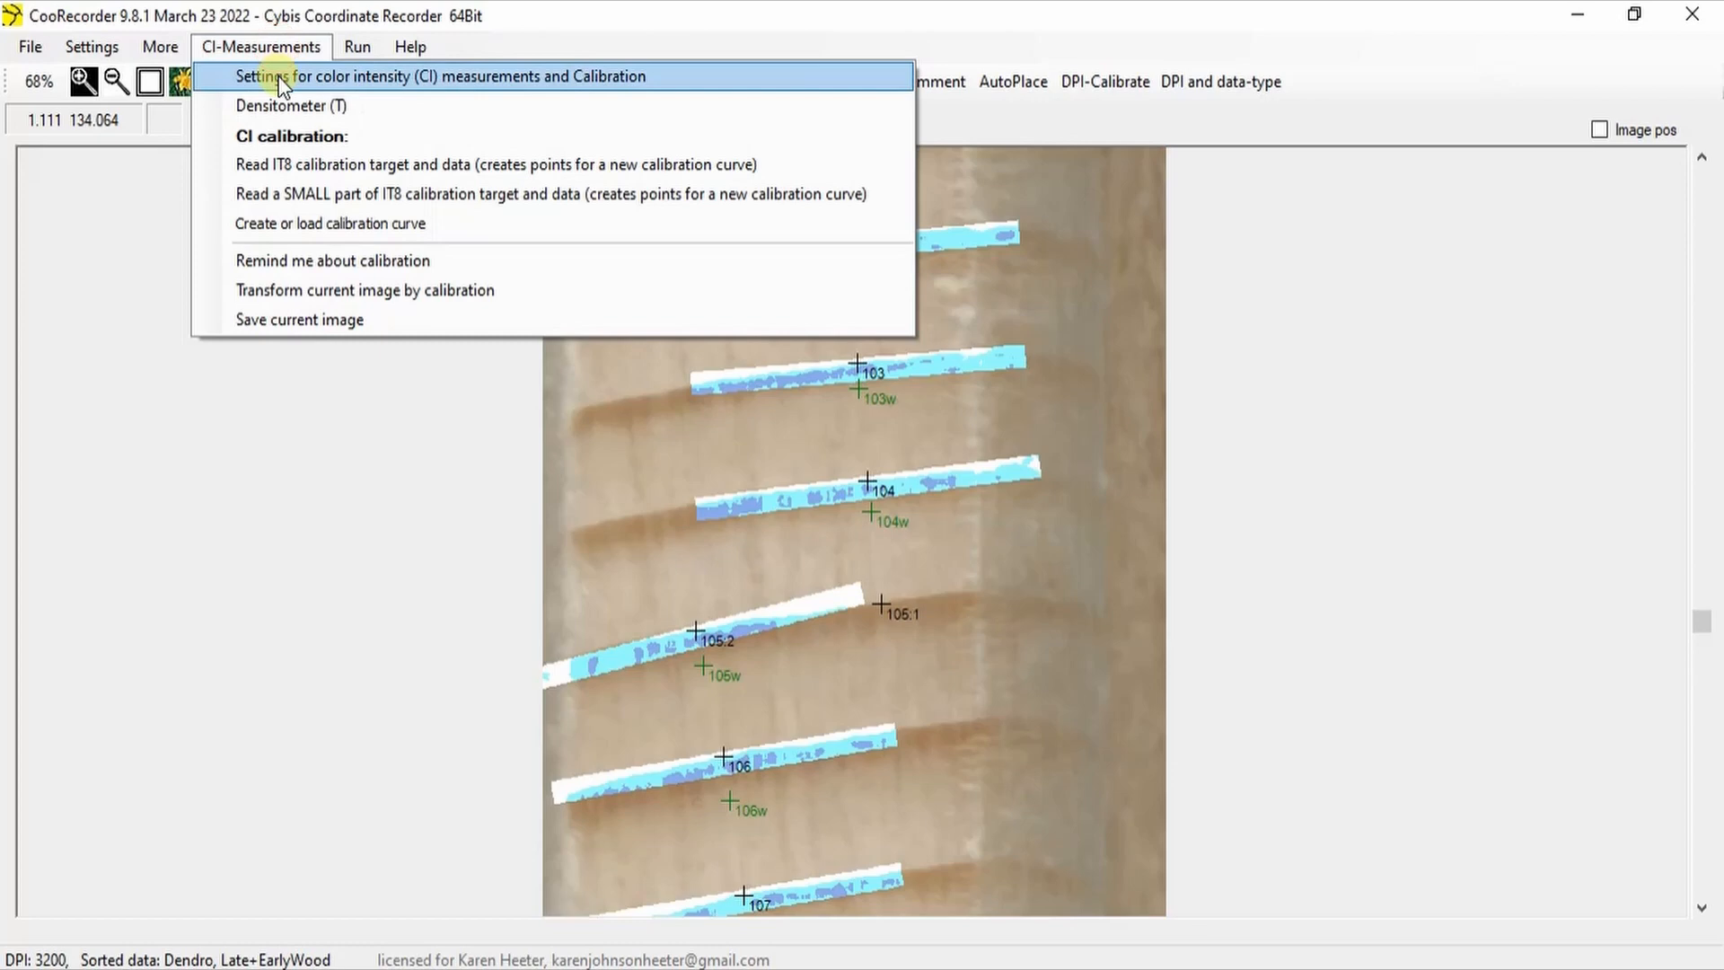
left_click(281, 79)
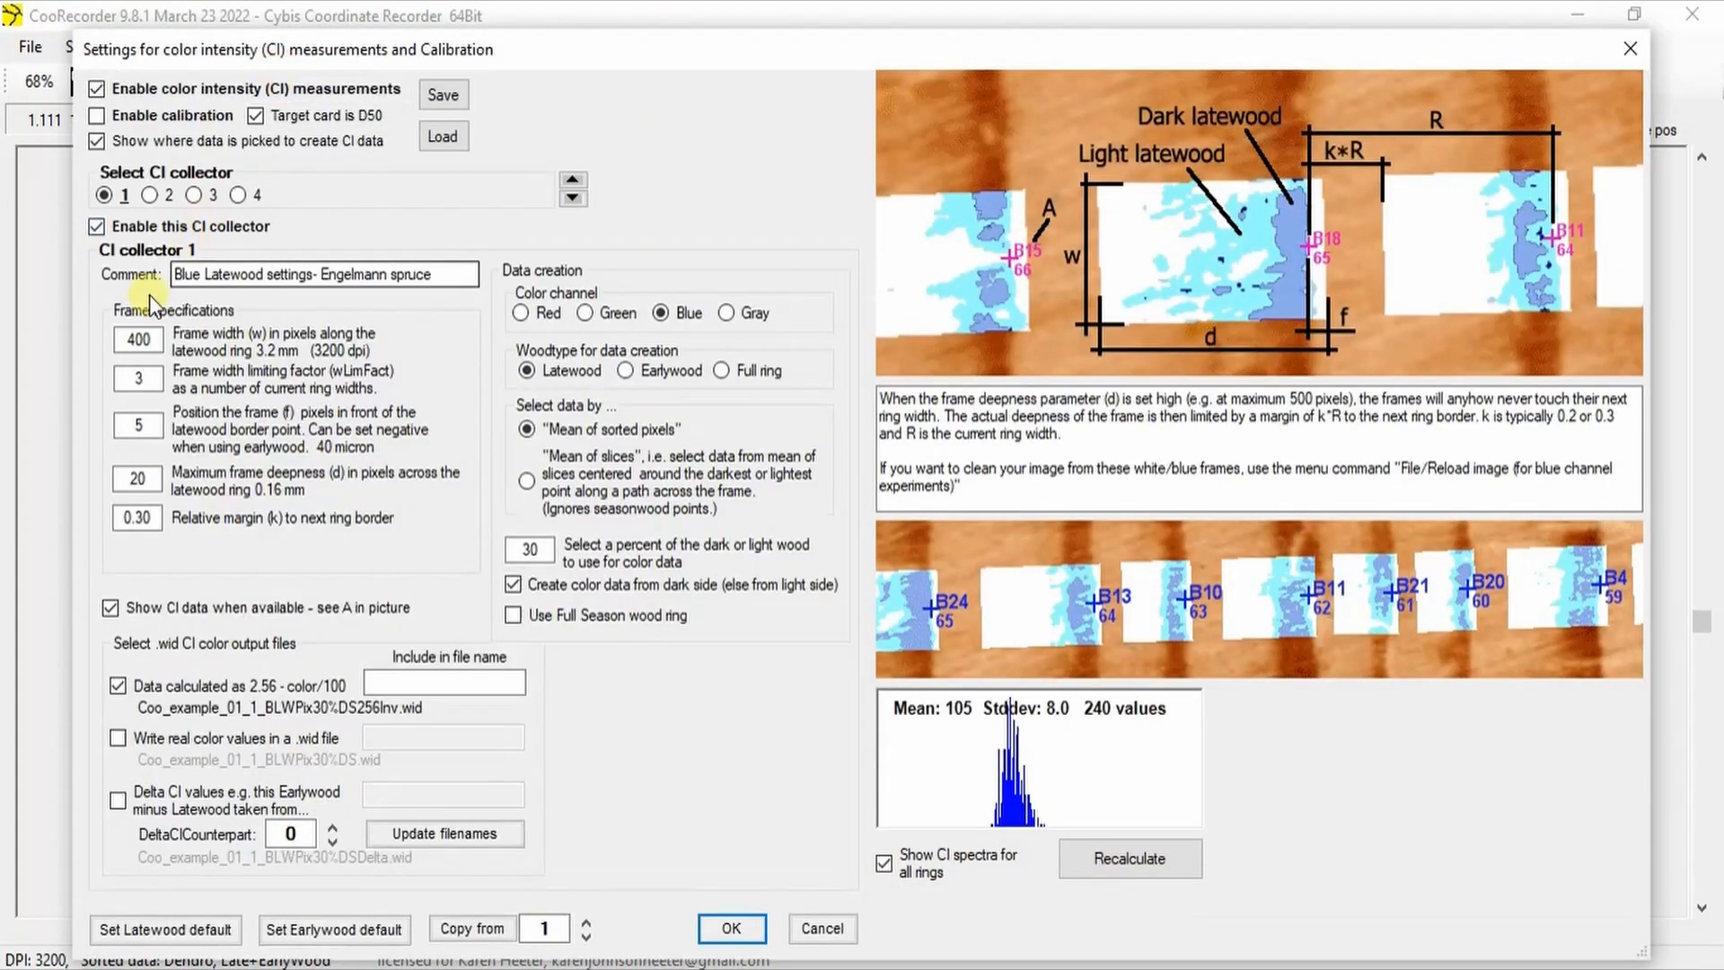
left_click(135, 339)
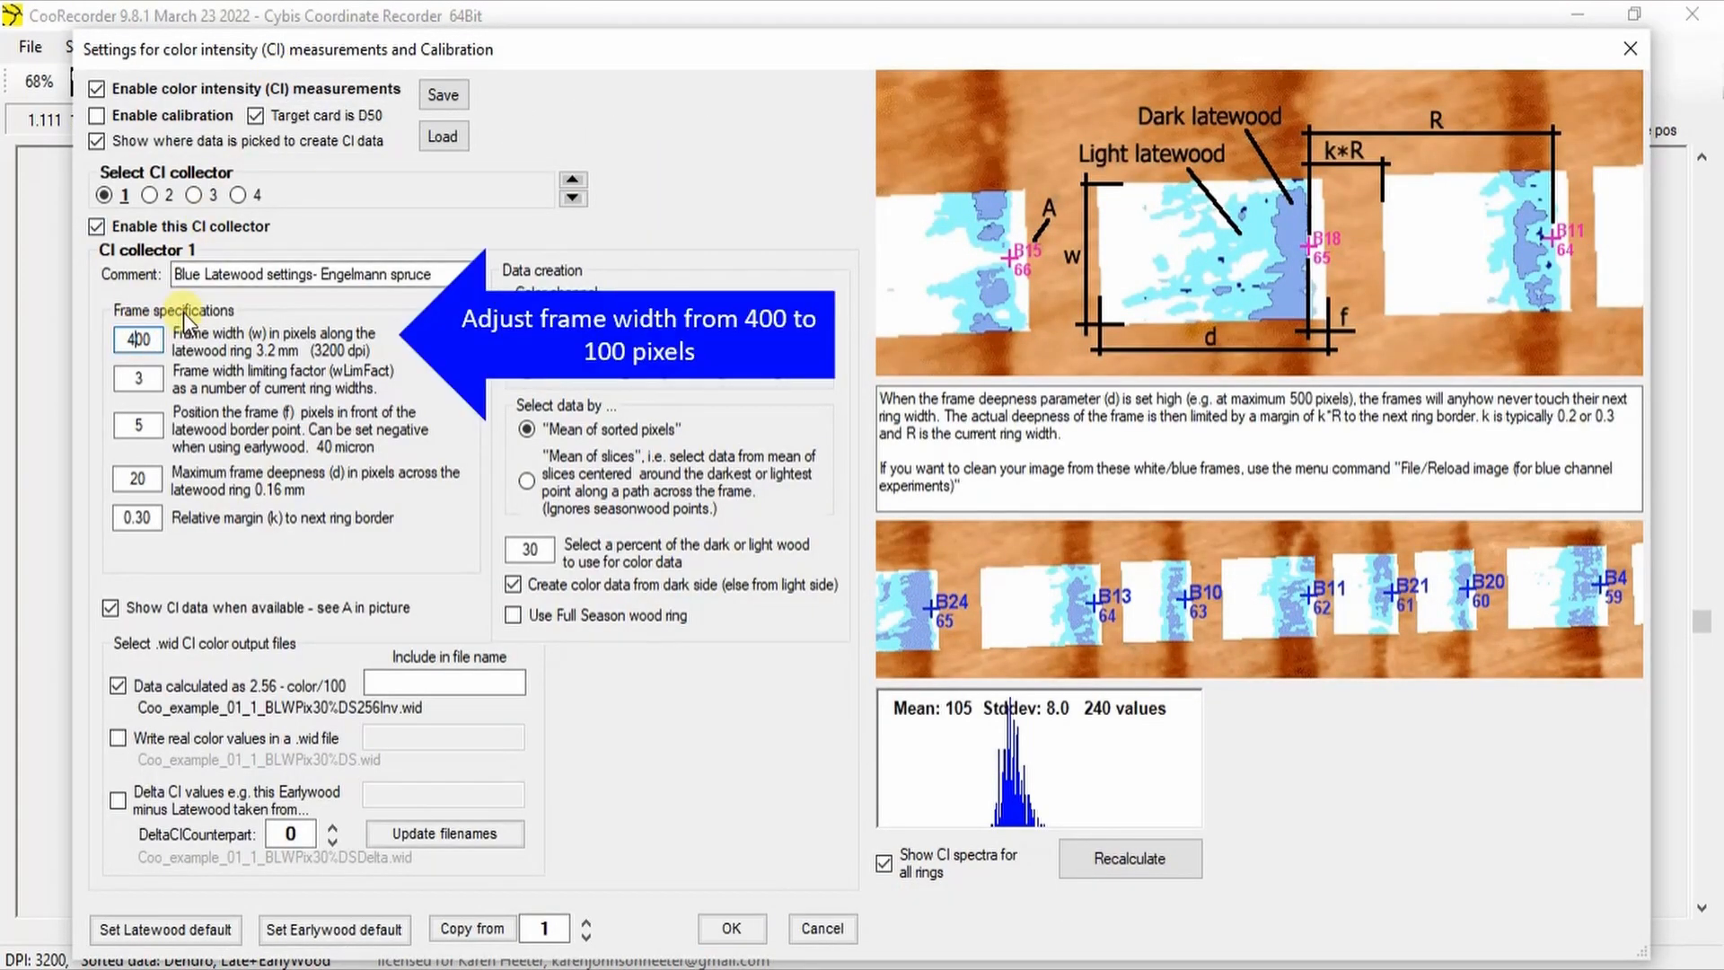
key("BackSpace")
type("1")
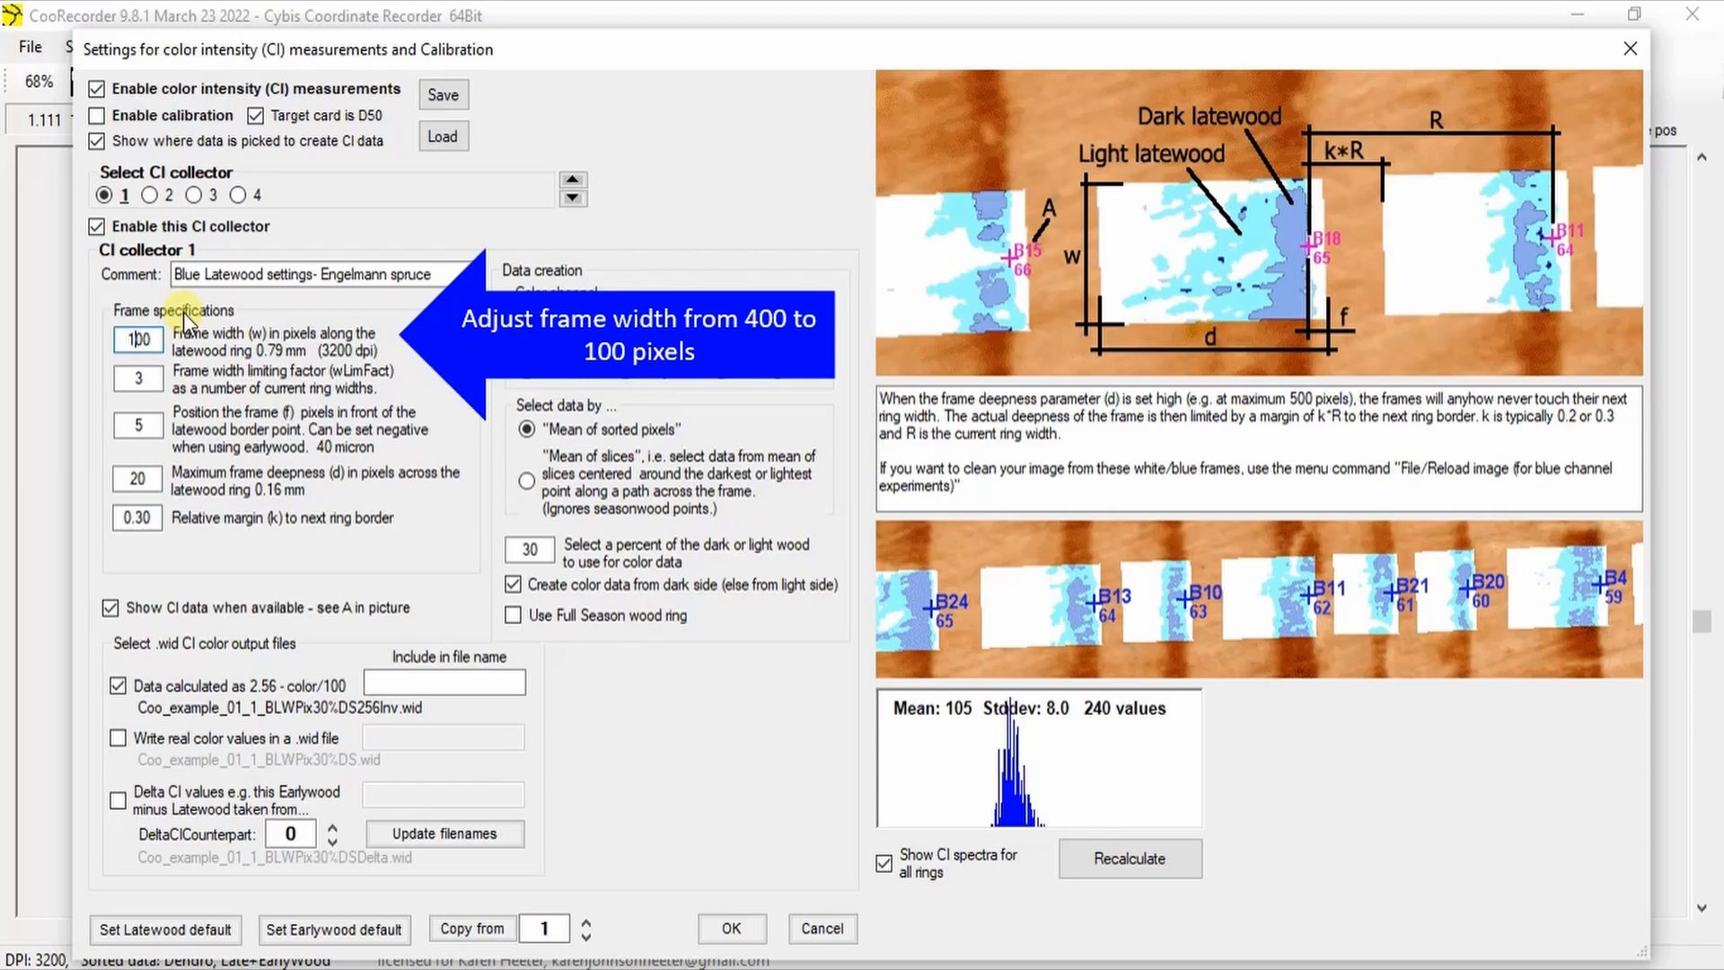
left_click(730, 926)
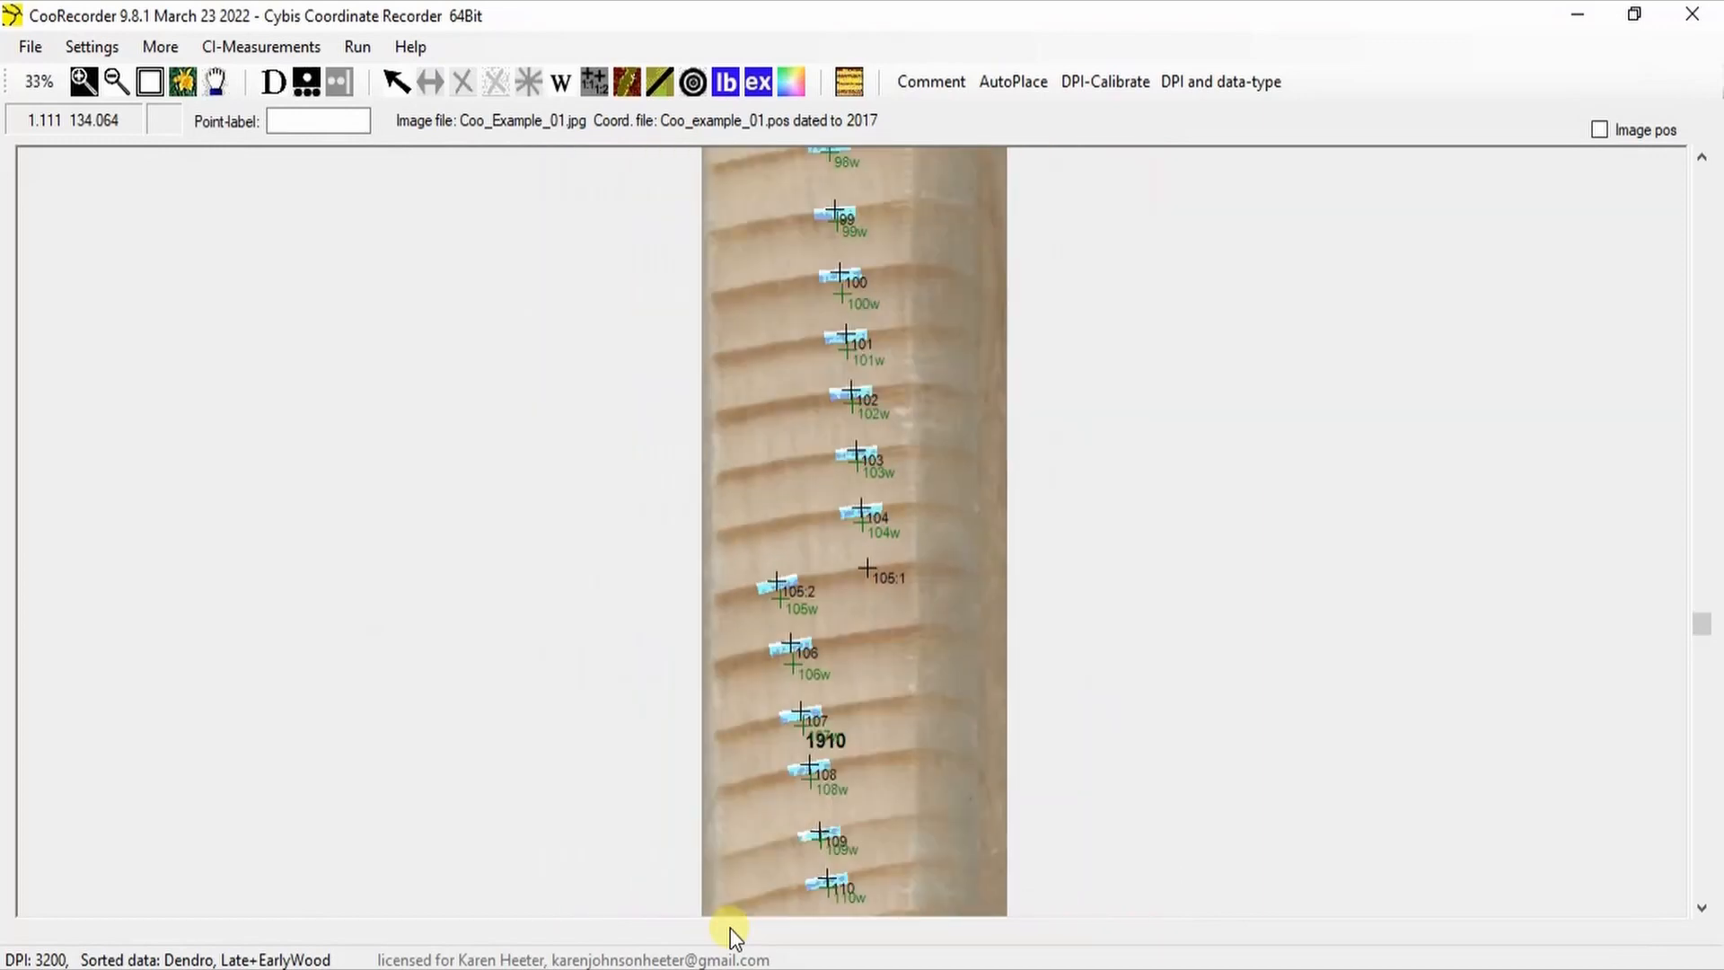
scroll(730, 928, "down", 9)
scroll(730, 929, "down", 10)
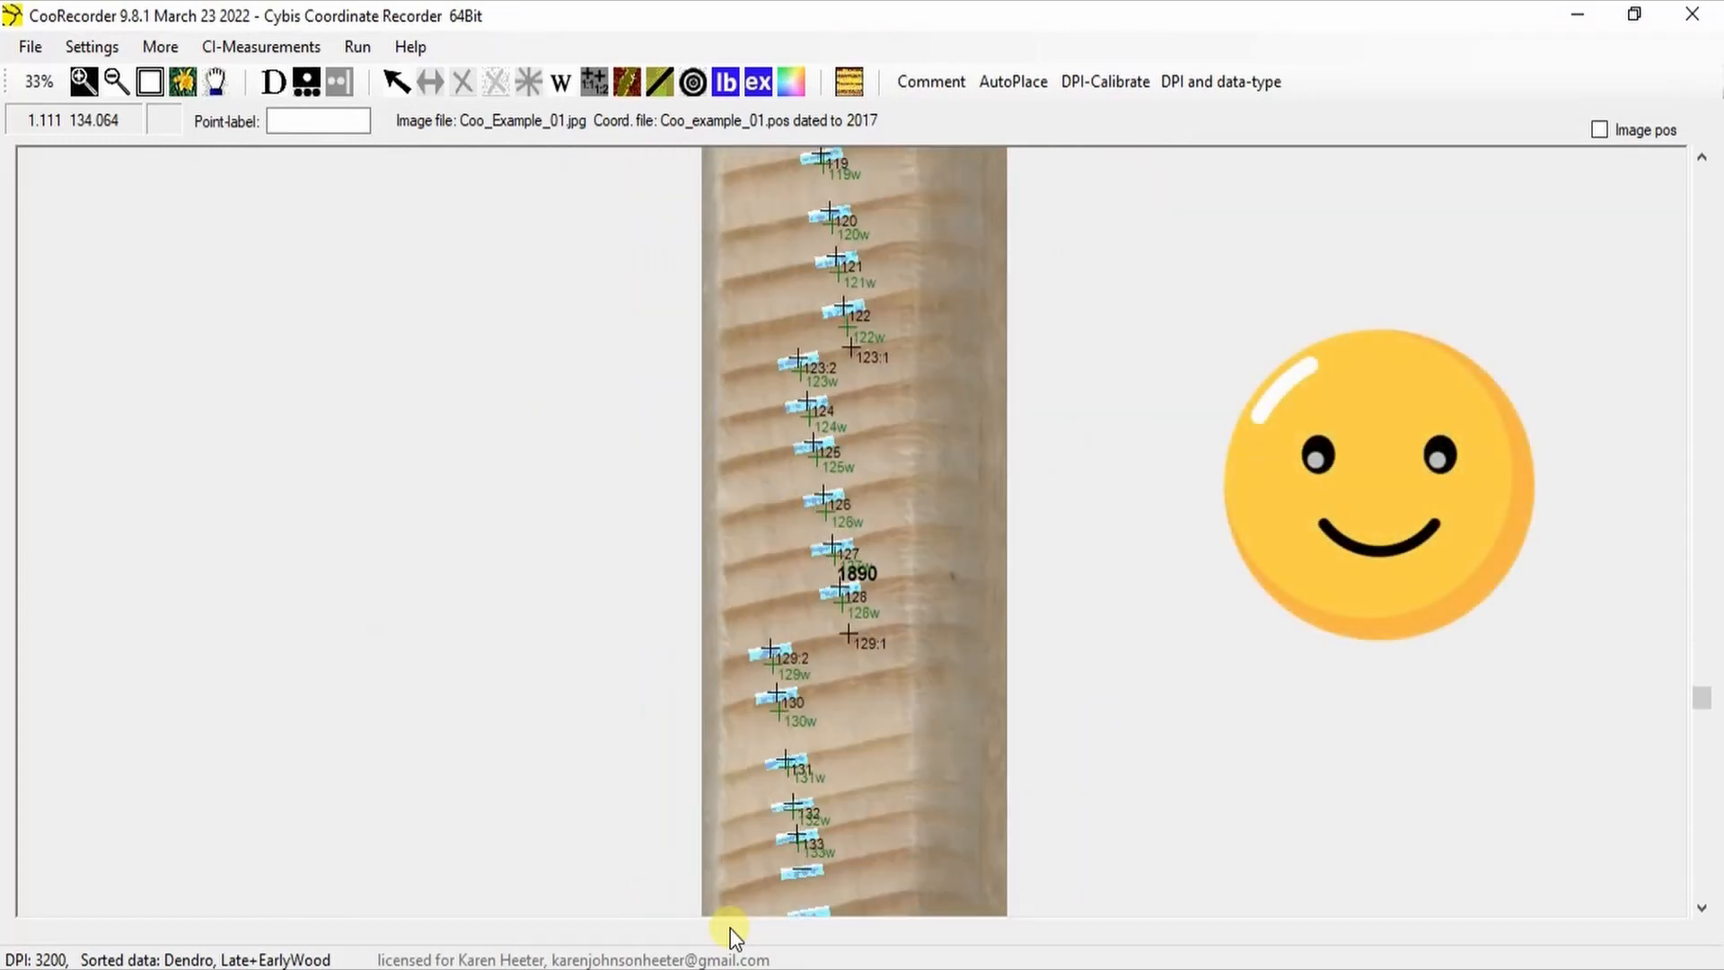
scroll(730, 928, "down", 3)
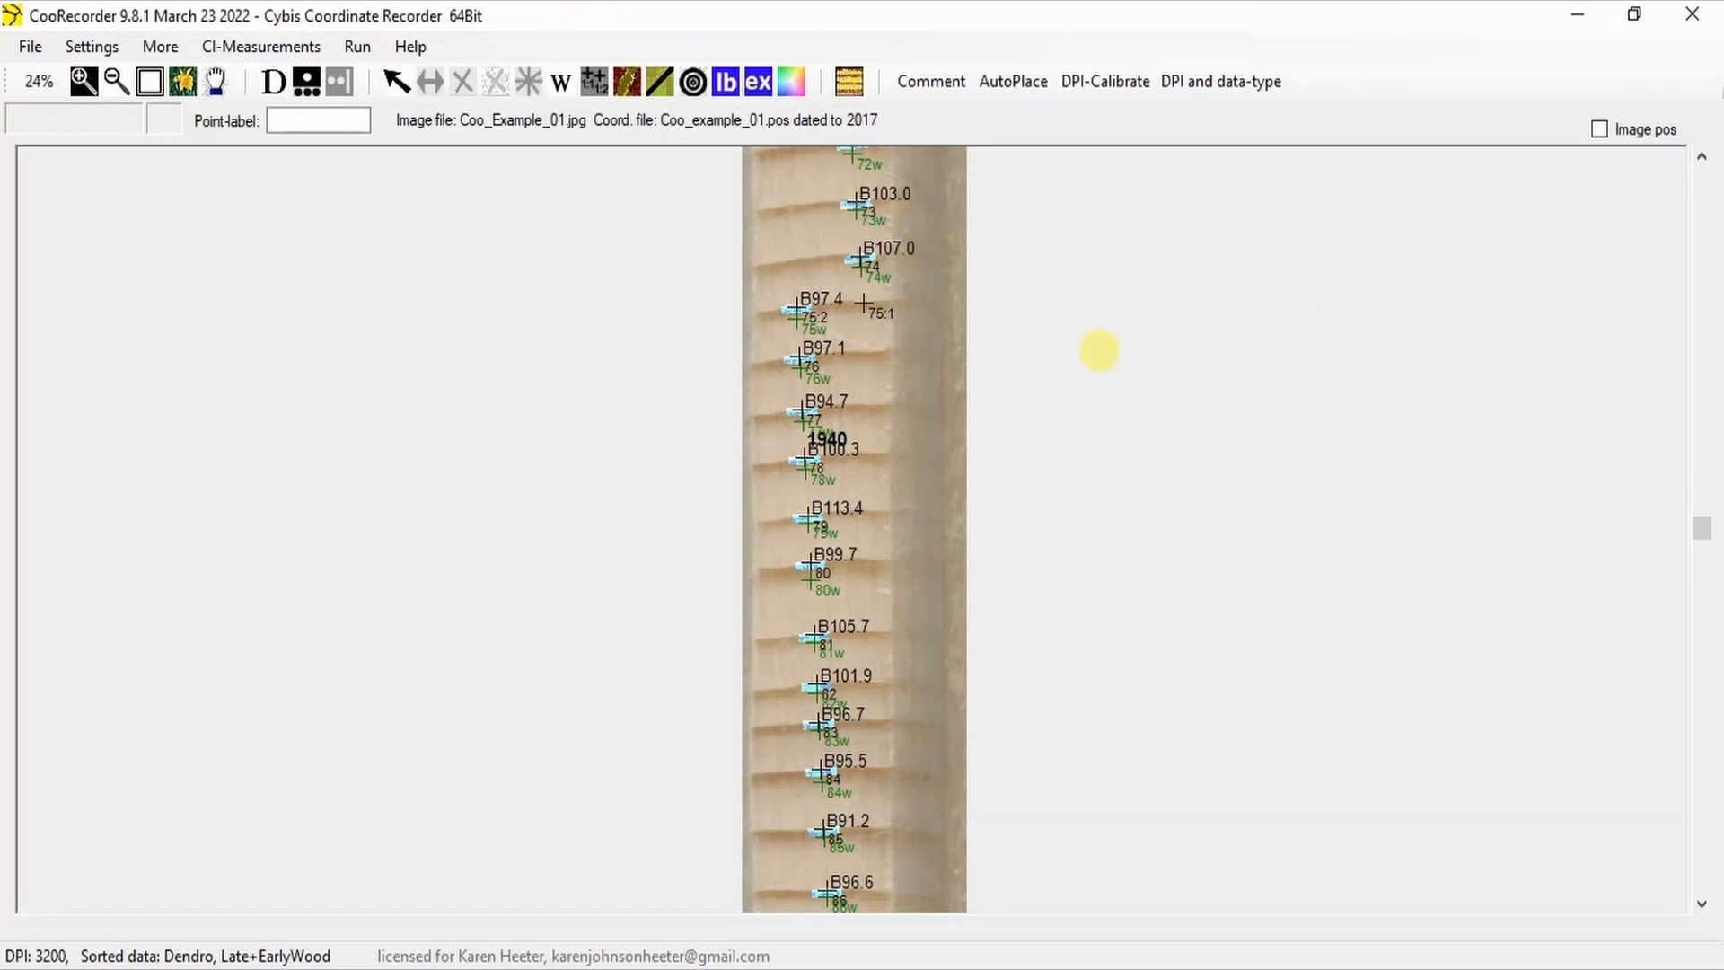
- Run all enabled CI collectors and save the generated blue latewood data as .wid files
left_click(725, 84)
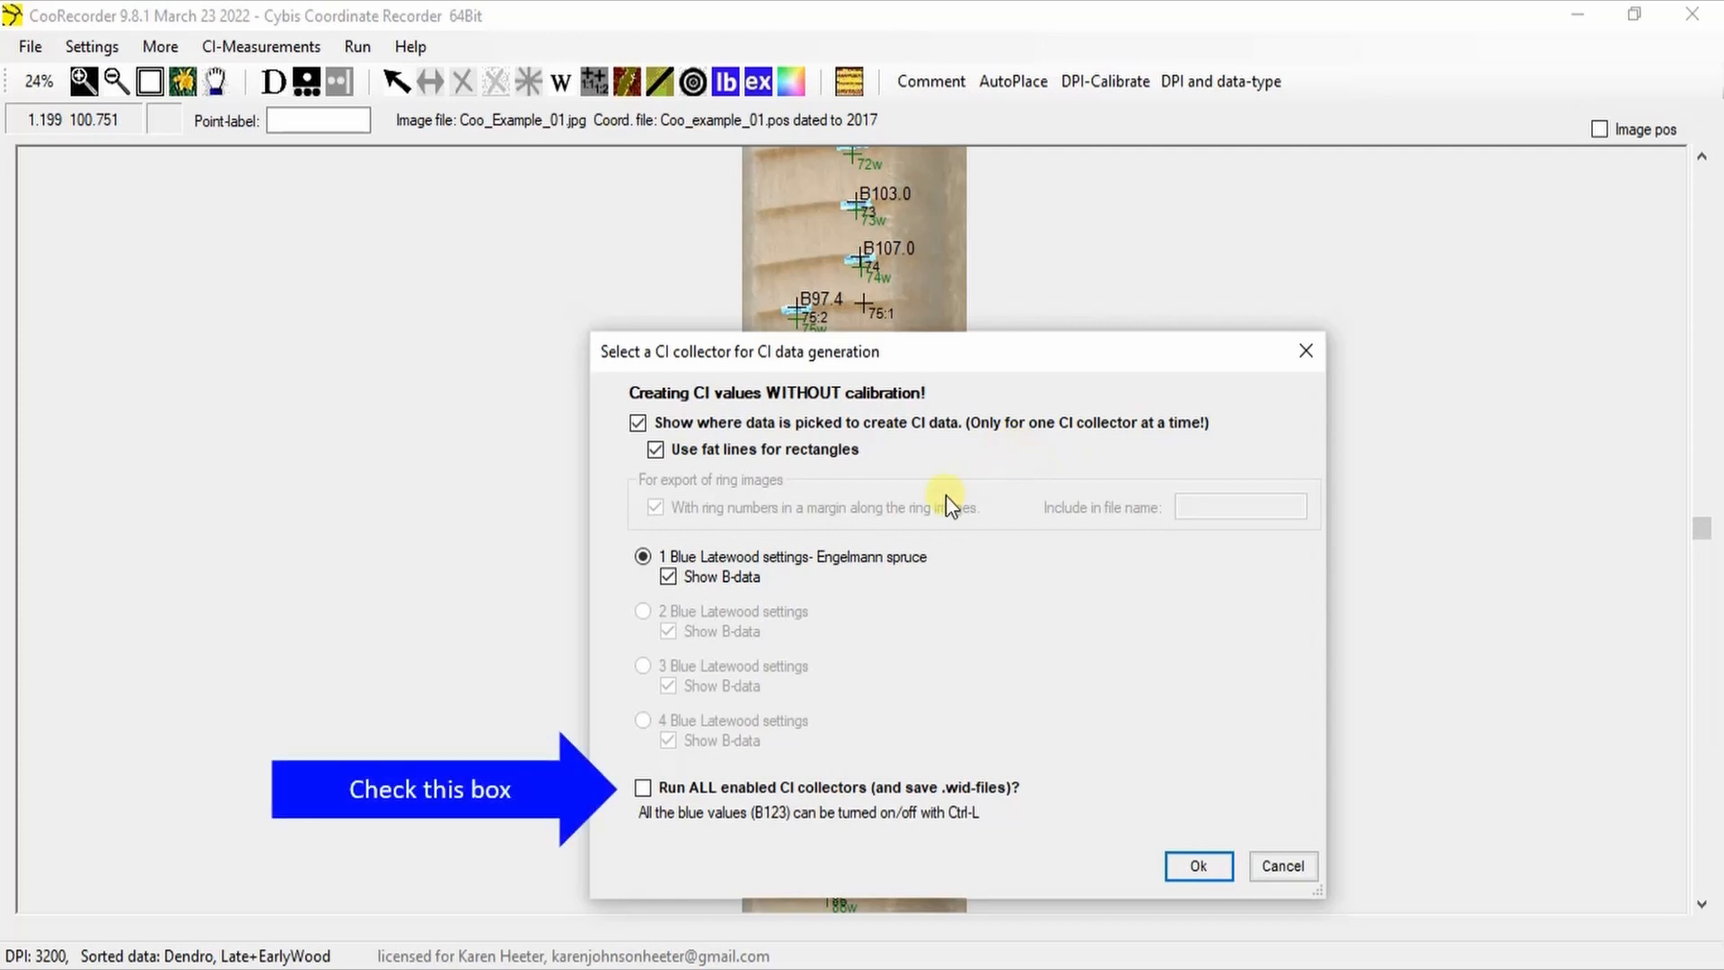
left_click(734, 789)
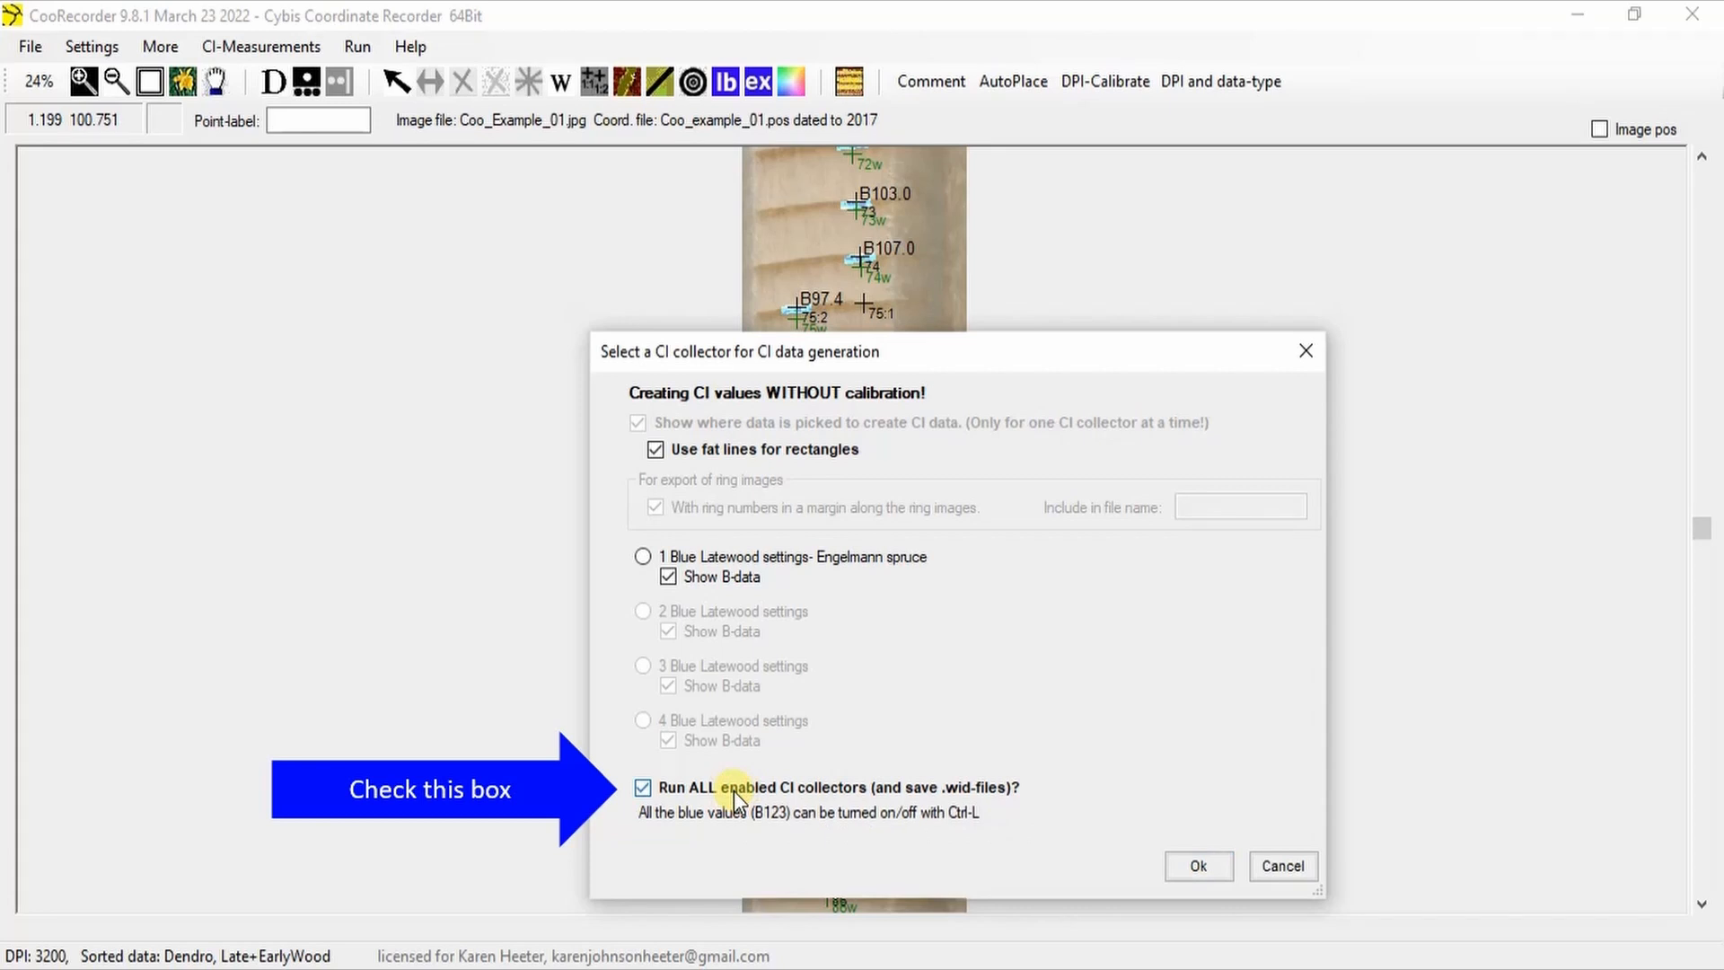
left_click(1188, 862)
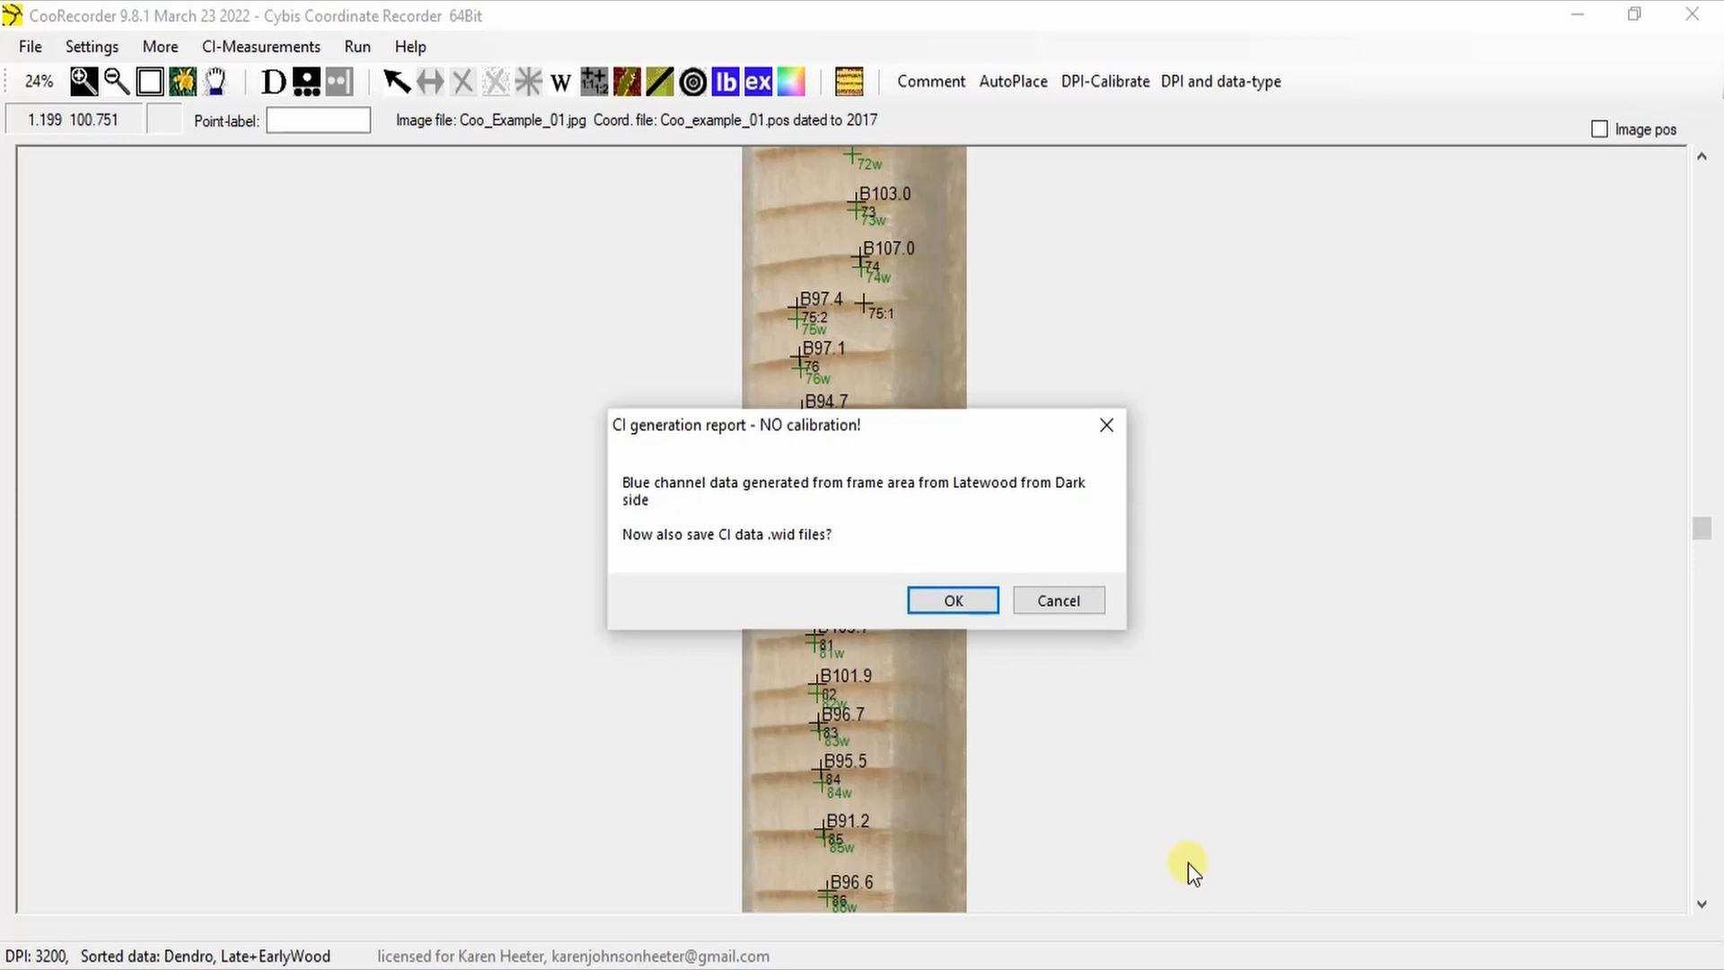
left_click(963, 607)
left_click(1033, 618)
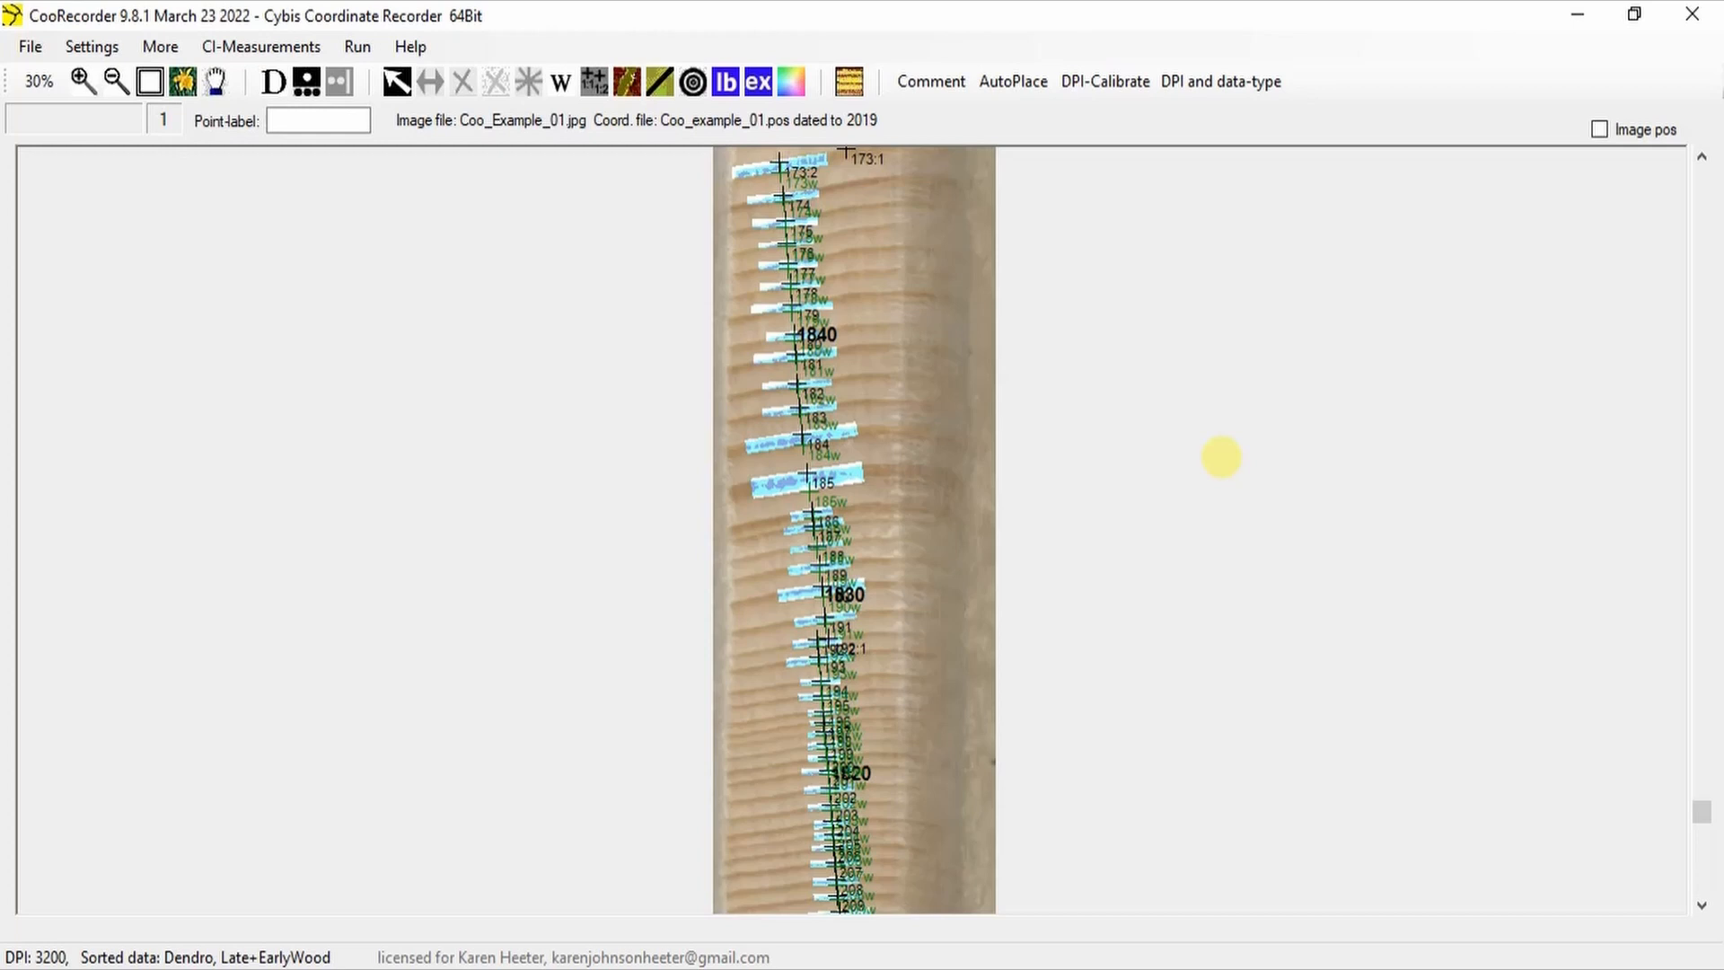
- Switch to CDendro and open the blue latewood sample file Coo_example_01_1_BLWPix30%DS256Inv.wid from the CooRecorder_Demo folder
left_click(851, 83)
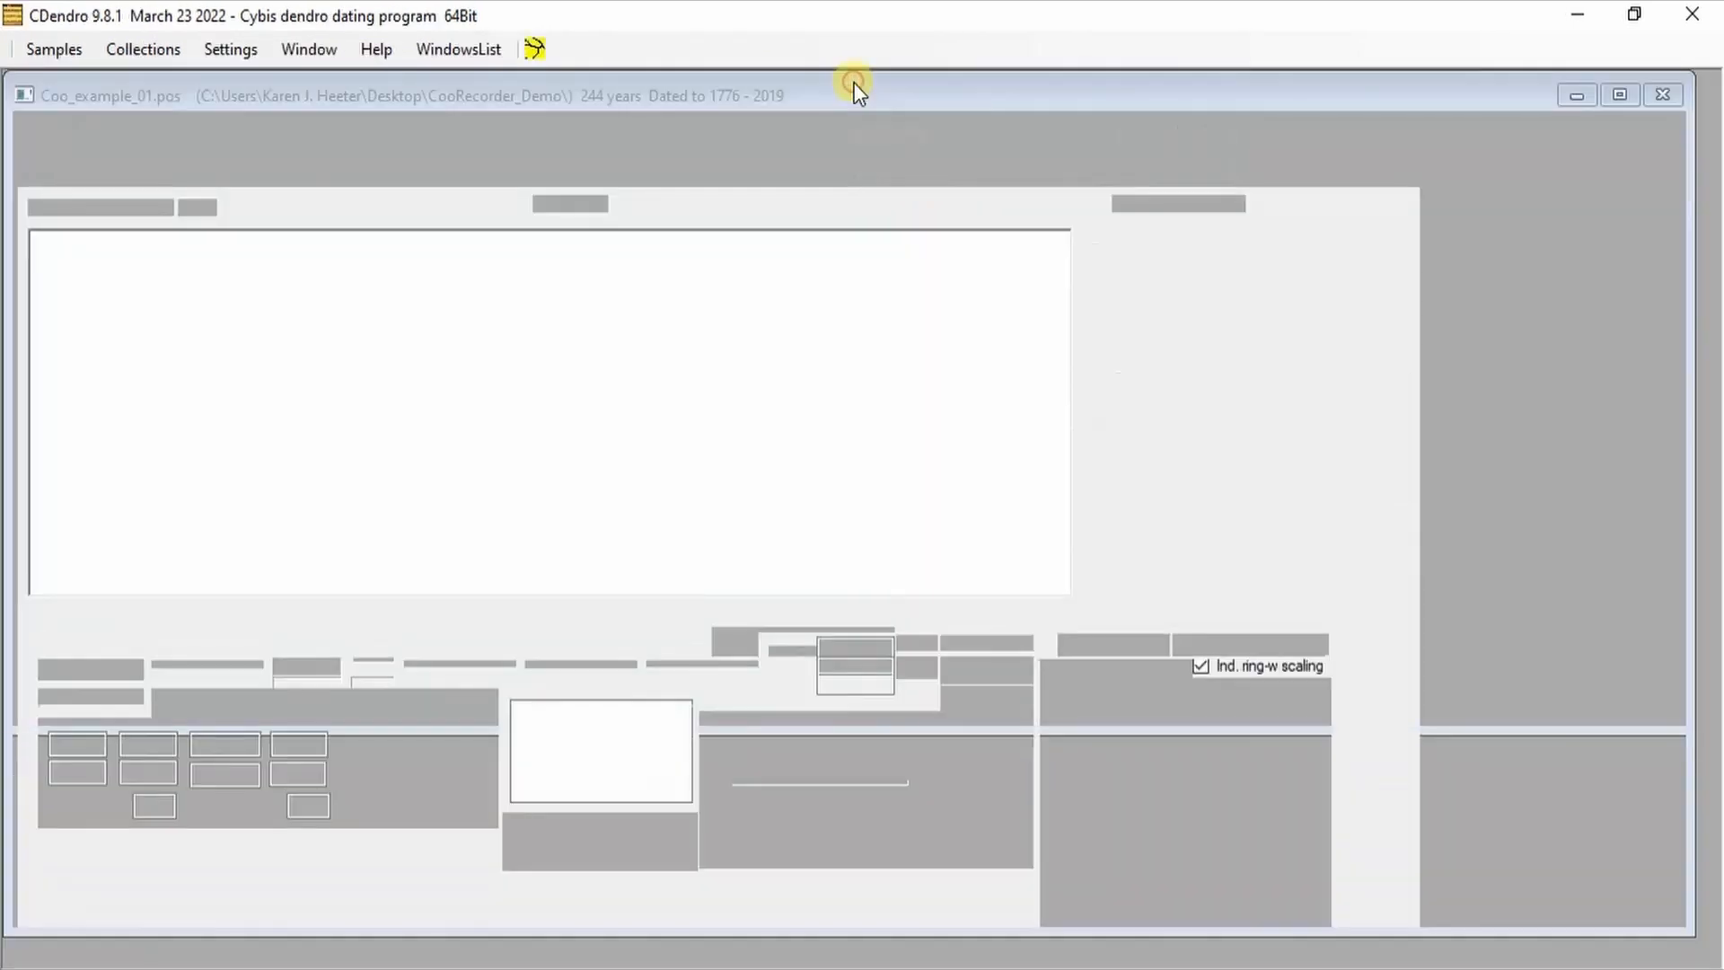
left_click(56, 49)
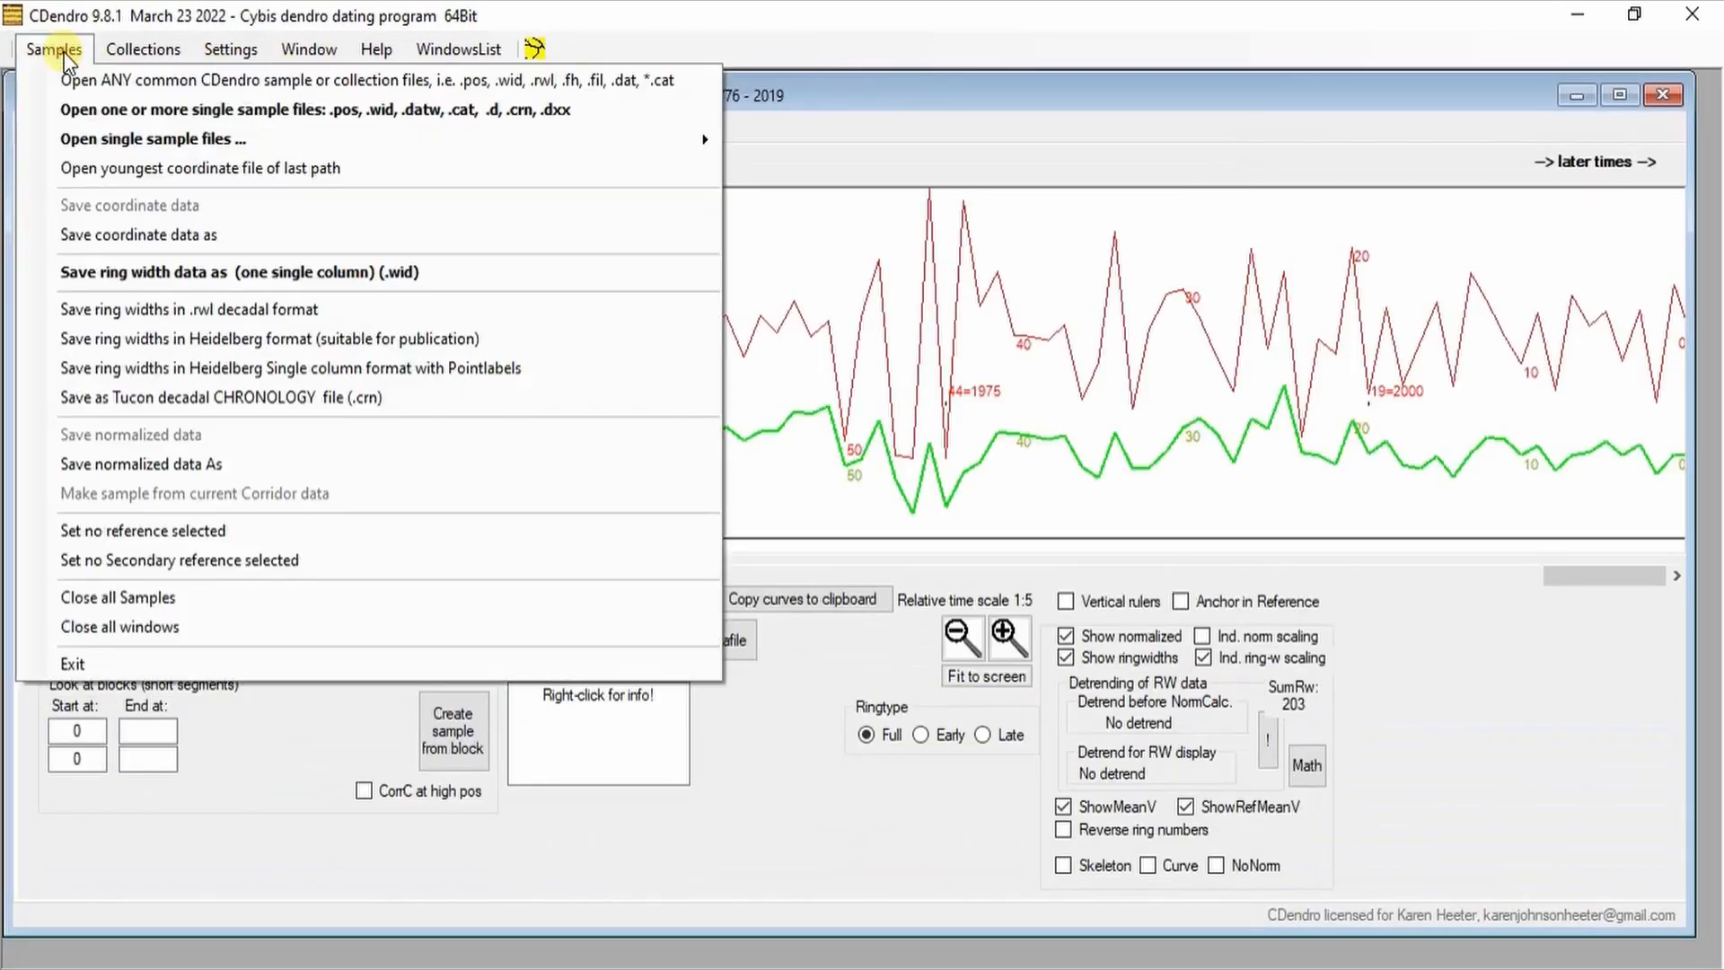
left_click(76, 109)
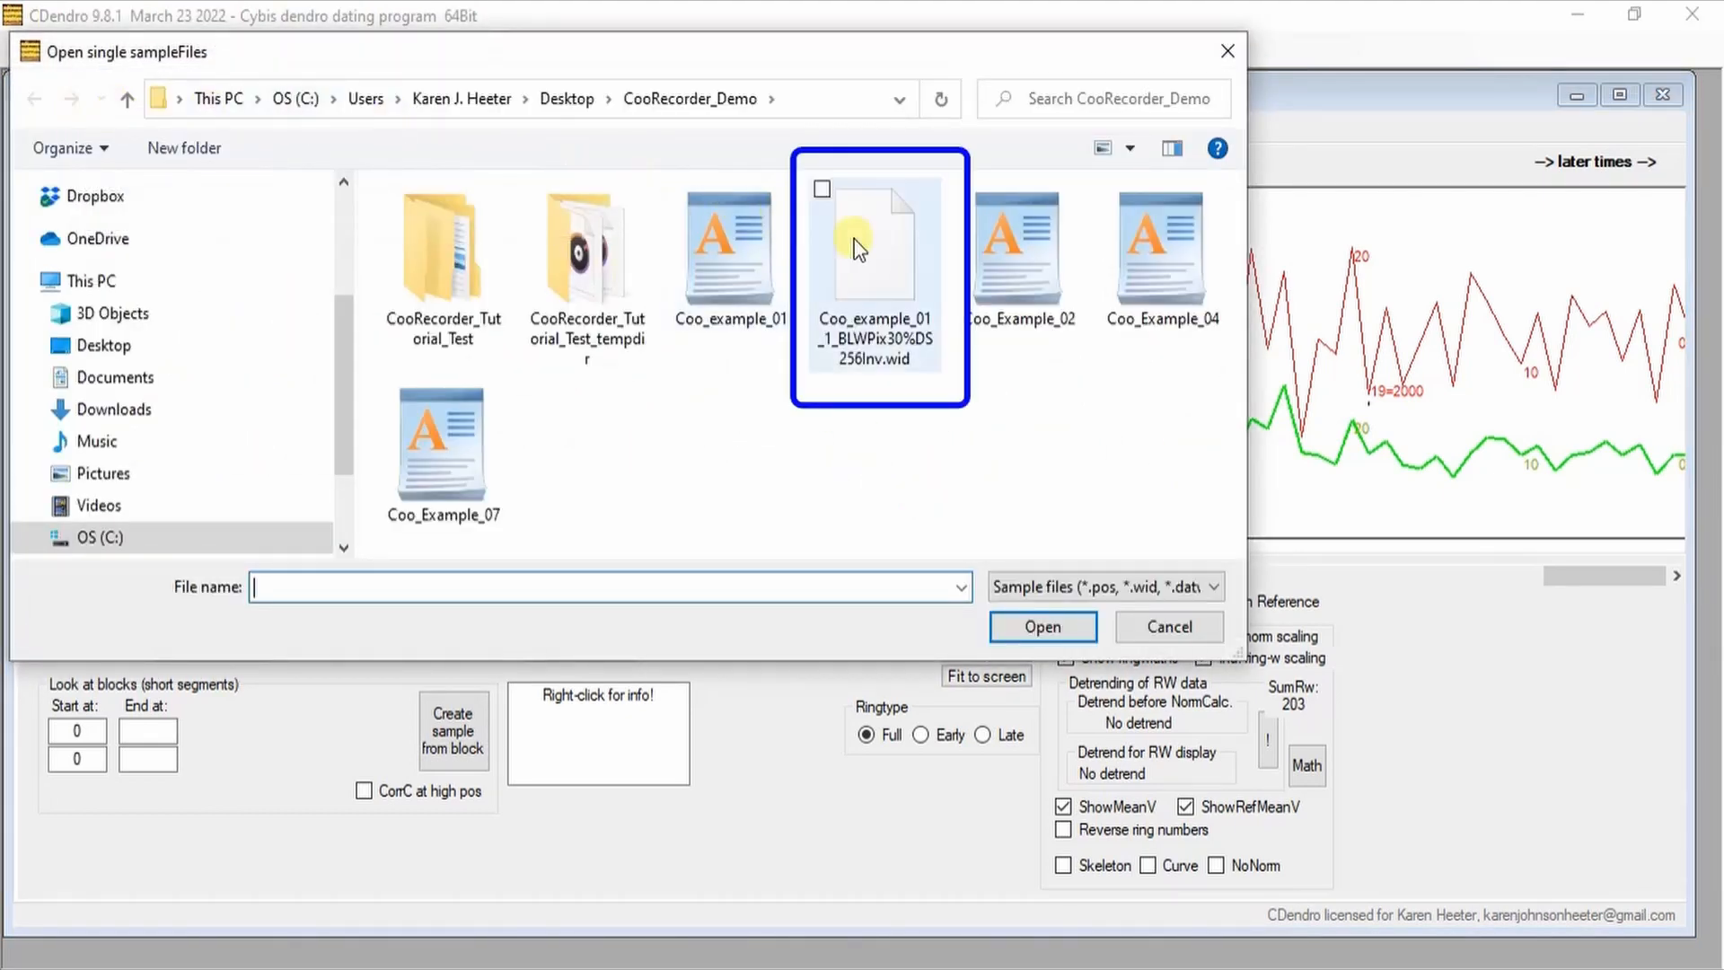
left_click(896, 262)
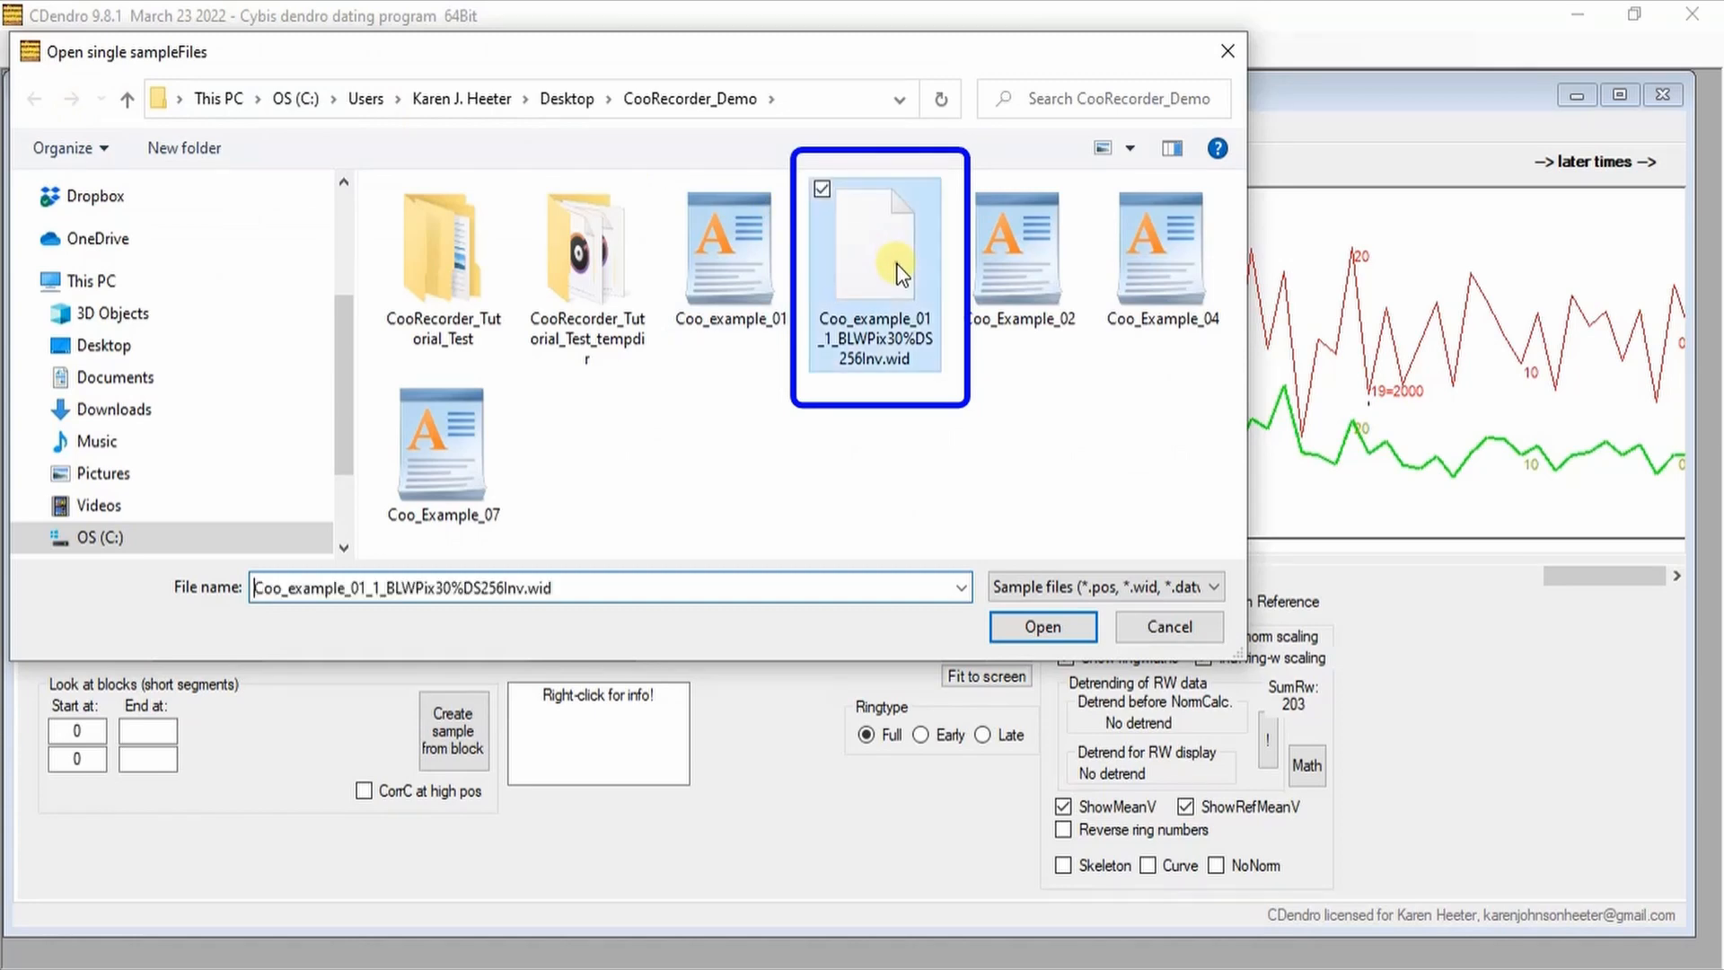
left_click(1031, 626)
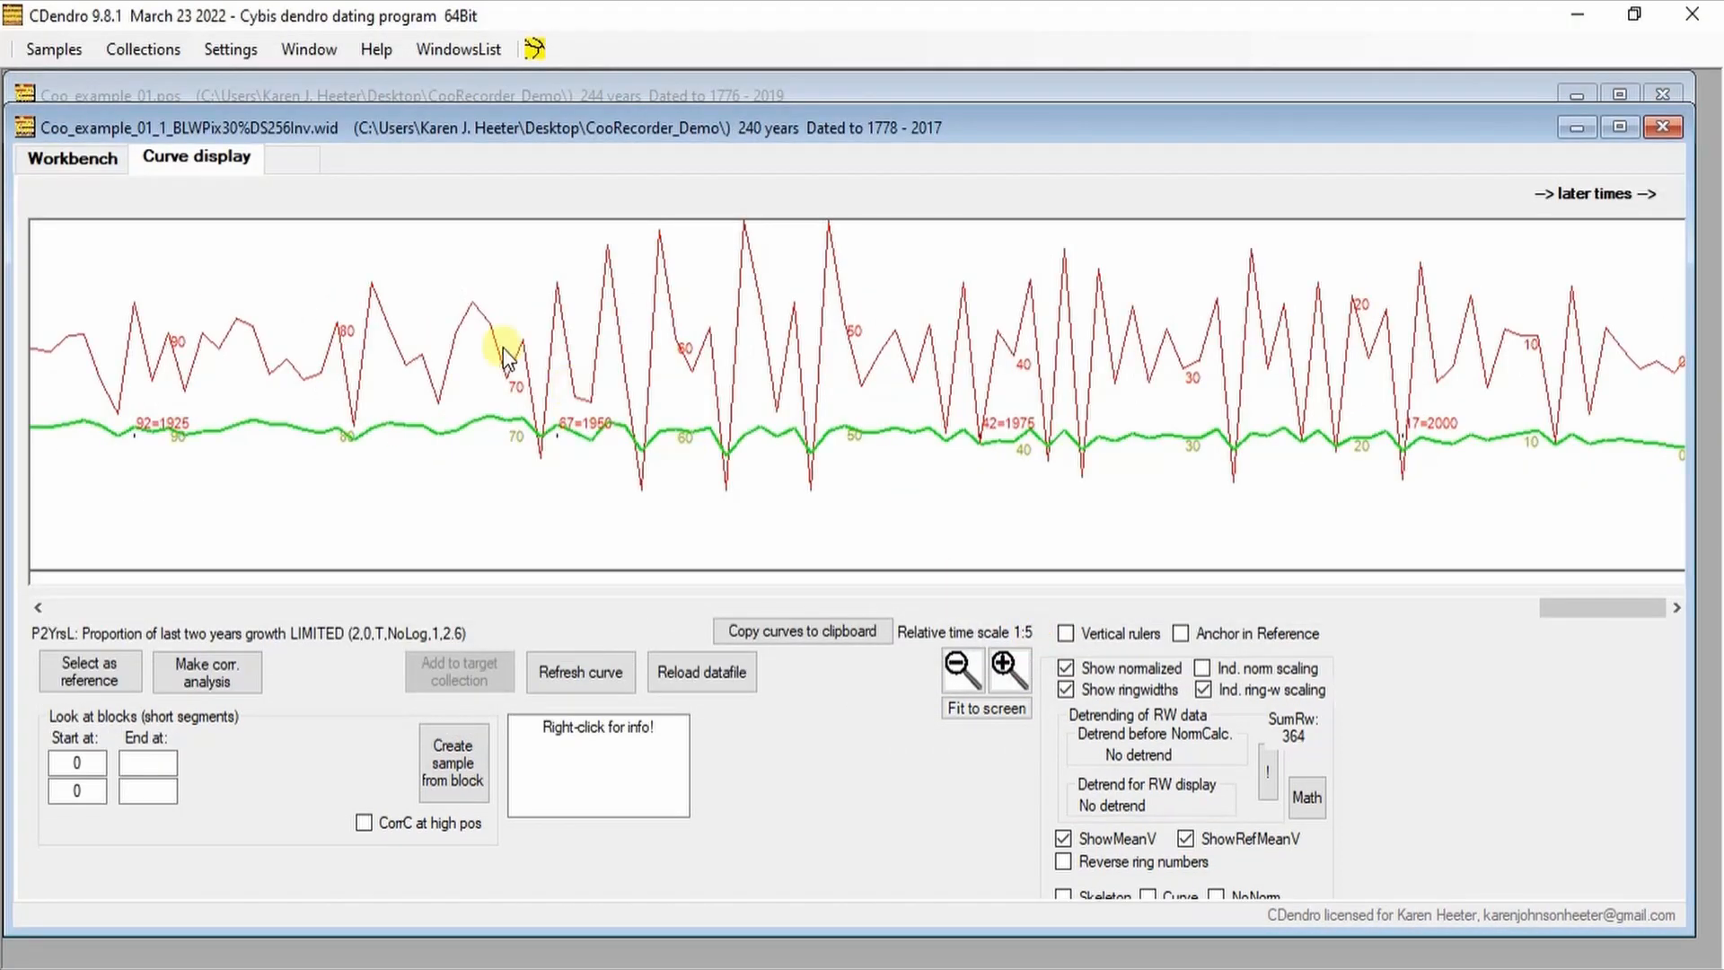
- Save the blue latewood sample's data in .rwl decadal format as Coo_example_01_1_BLWPix30%DS256Inv in the CooRecorder_Demo folder
left_click(46, 48)
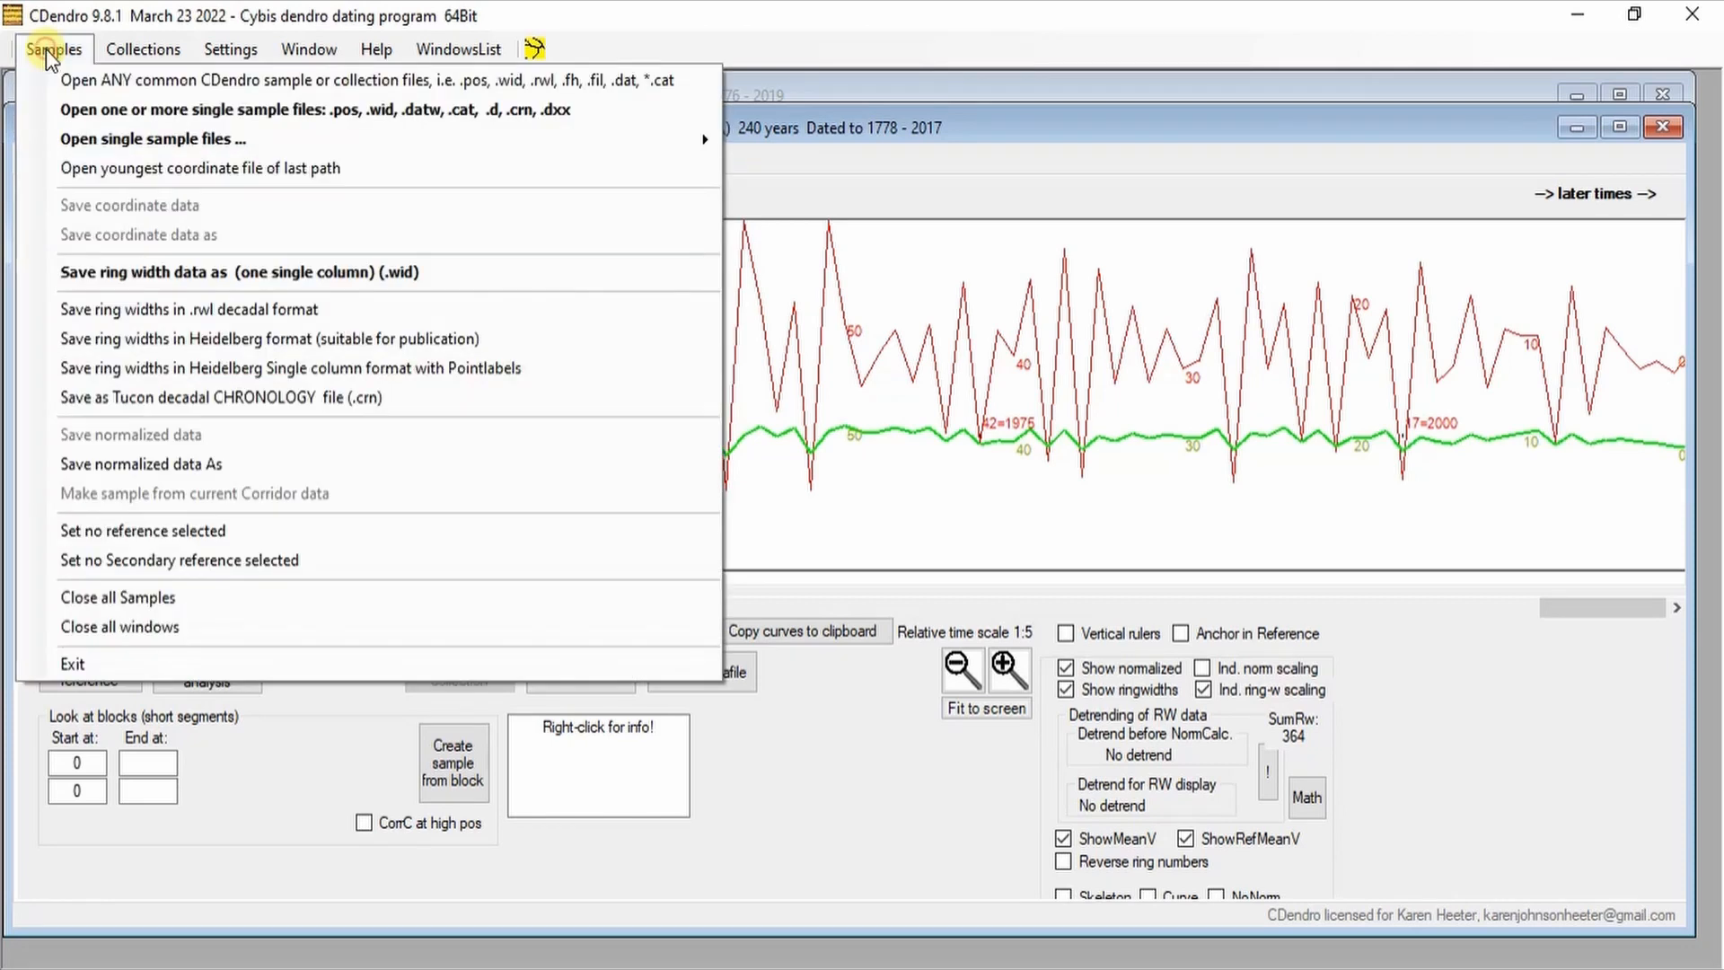
left_click(103, 311)
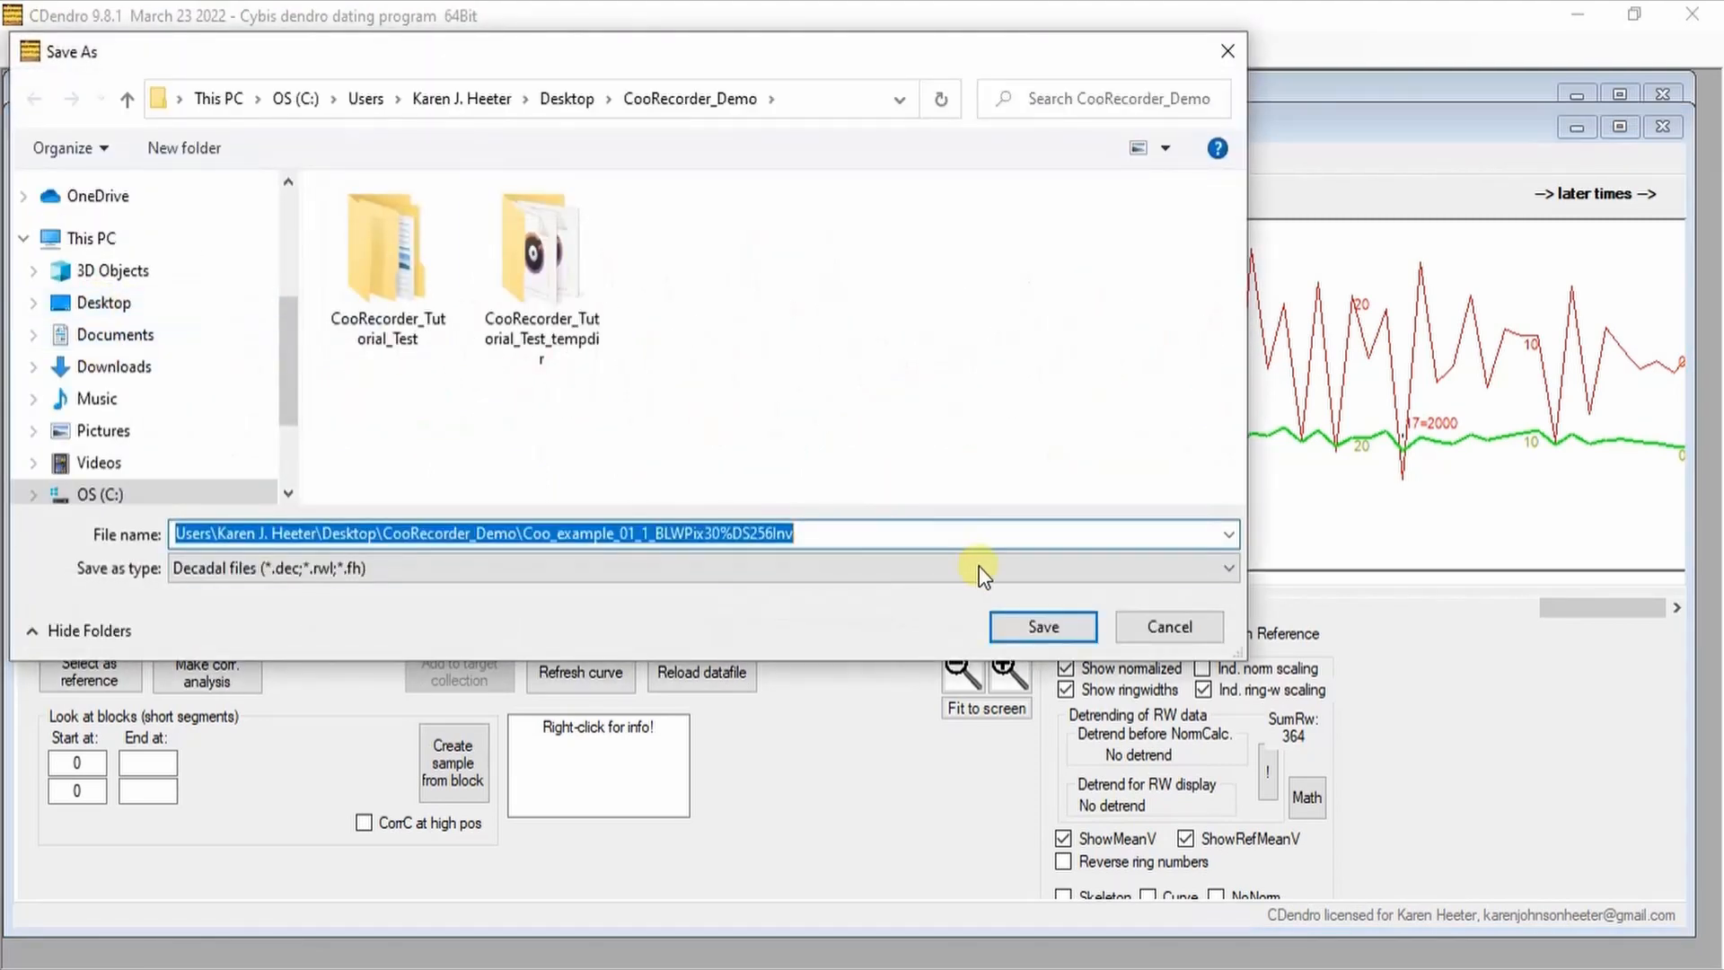
left_click(963, 533)
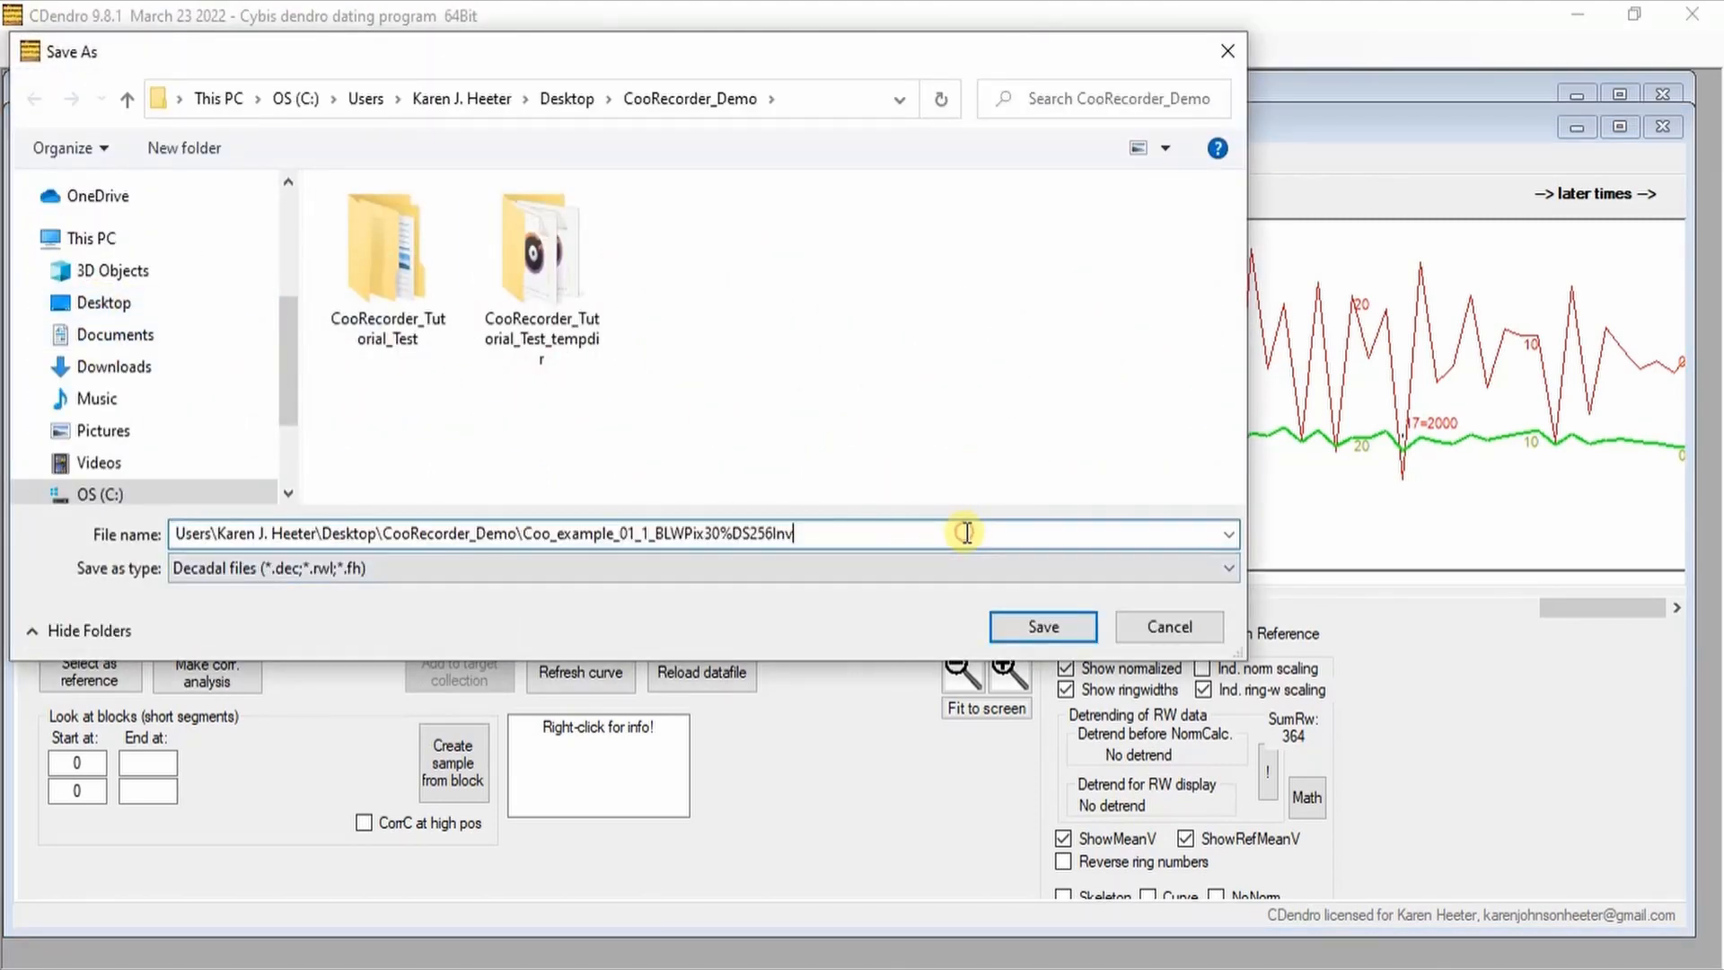
left_click(1039, 629)
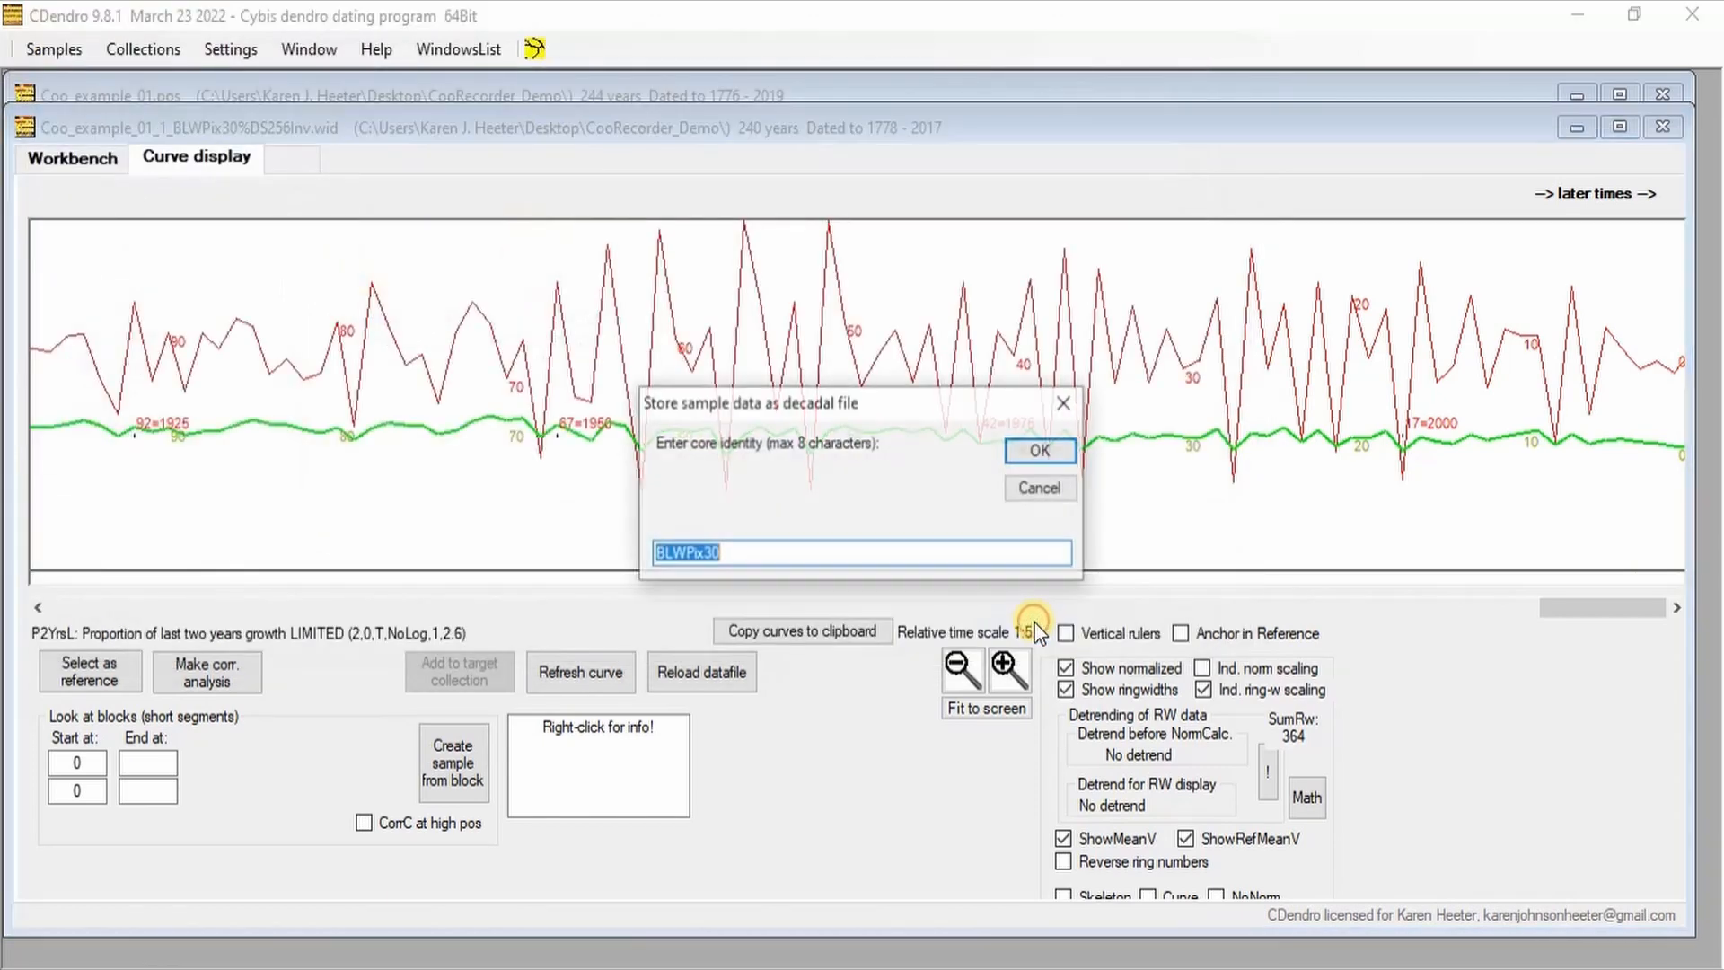
- Set the decadal file's core identity to Coo001 and store the sample data
left_click(981, 550)
key("BackSpace")
key("BackSpace")
key("BackSpace")
key("BackSpace")
key("BackSpace")
key("BackSpace")
key("BackSpace")
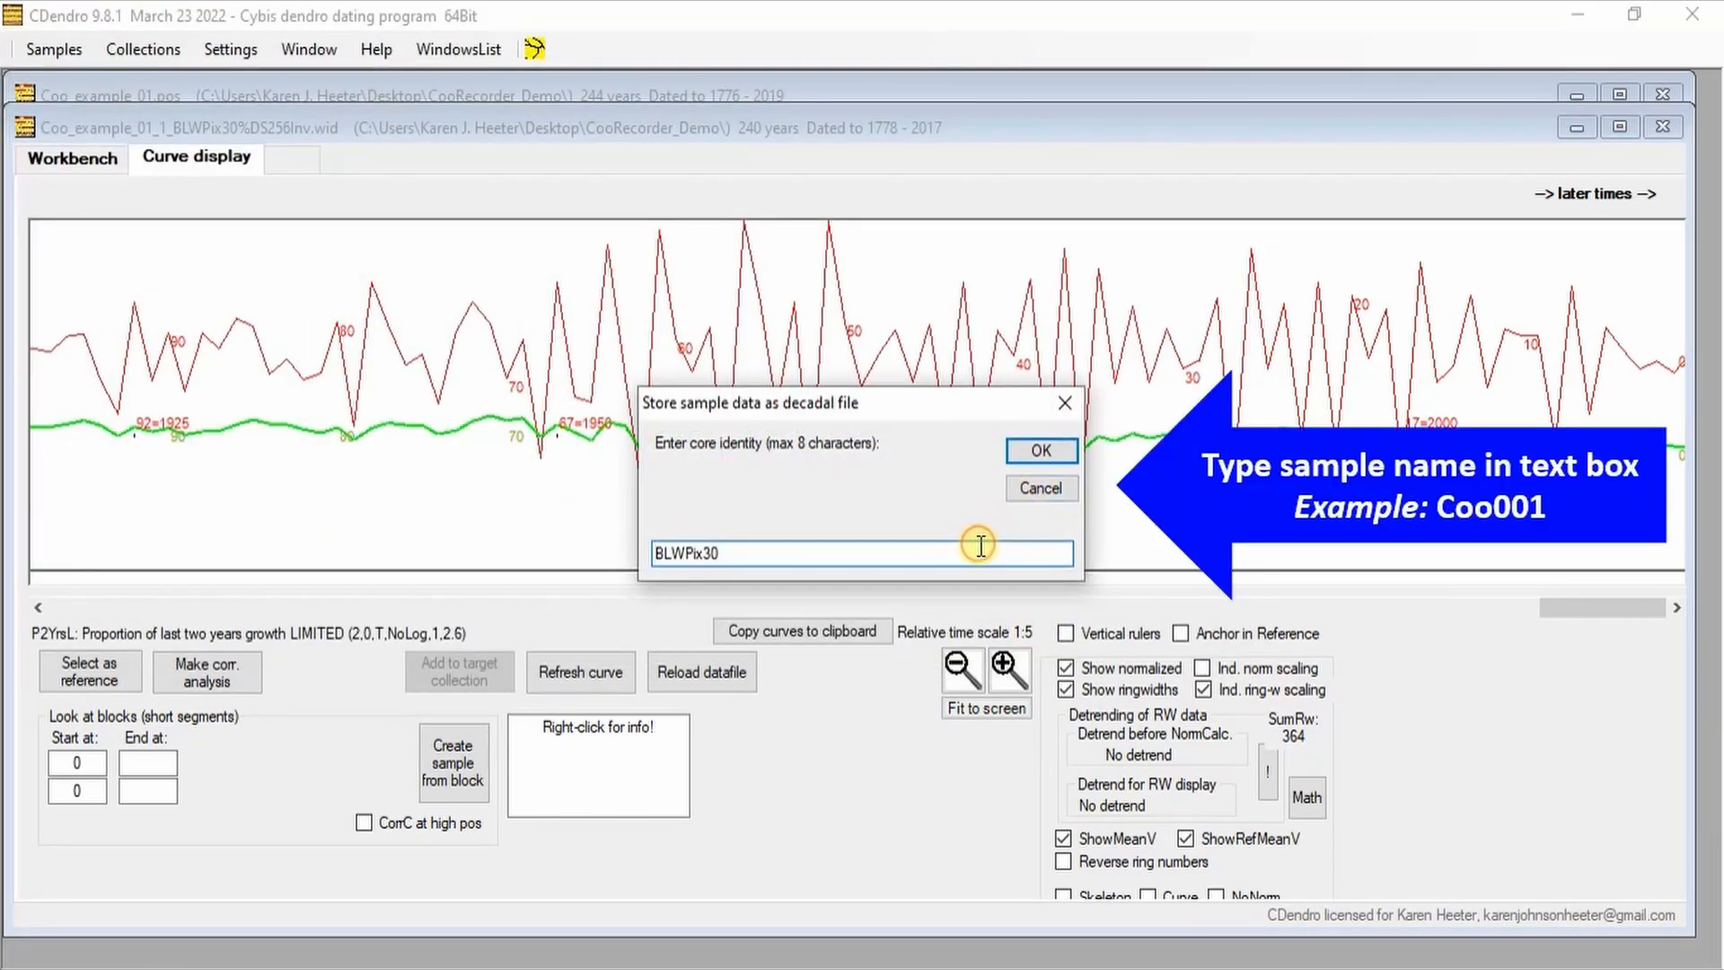
key("BackSpace")
type("Coo001")
left_click(1051, 449)
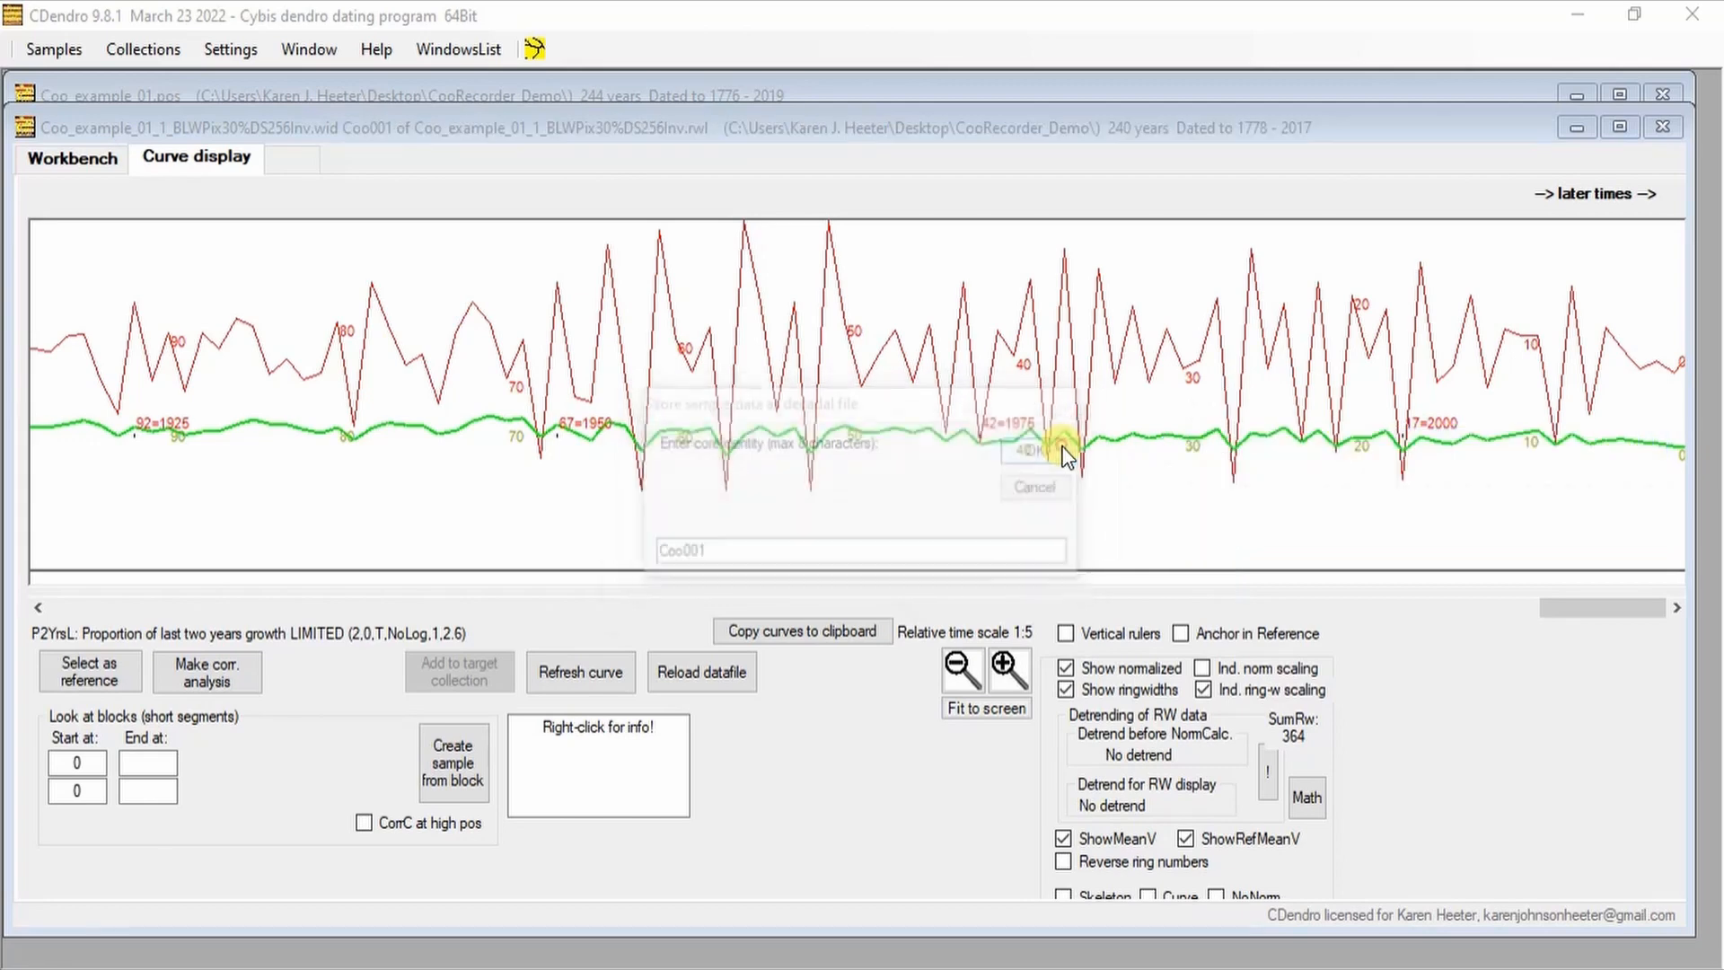
left_click(1077, 589)
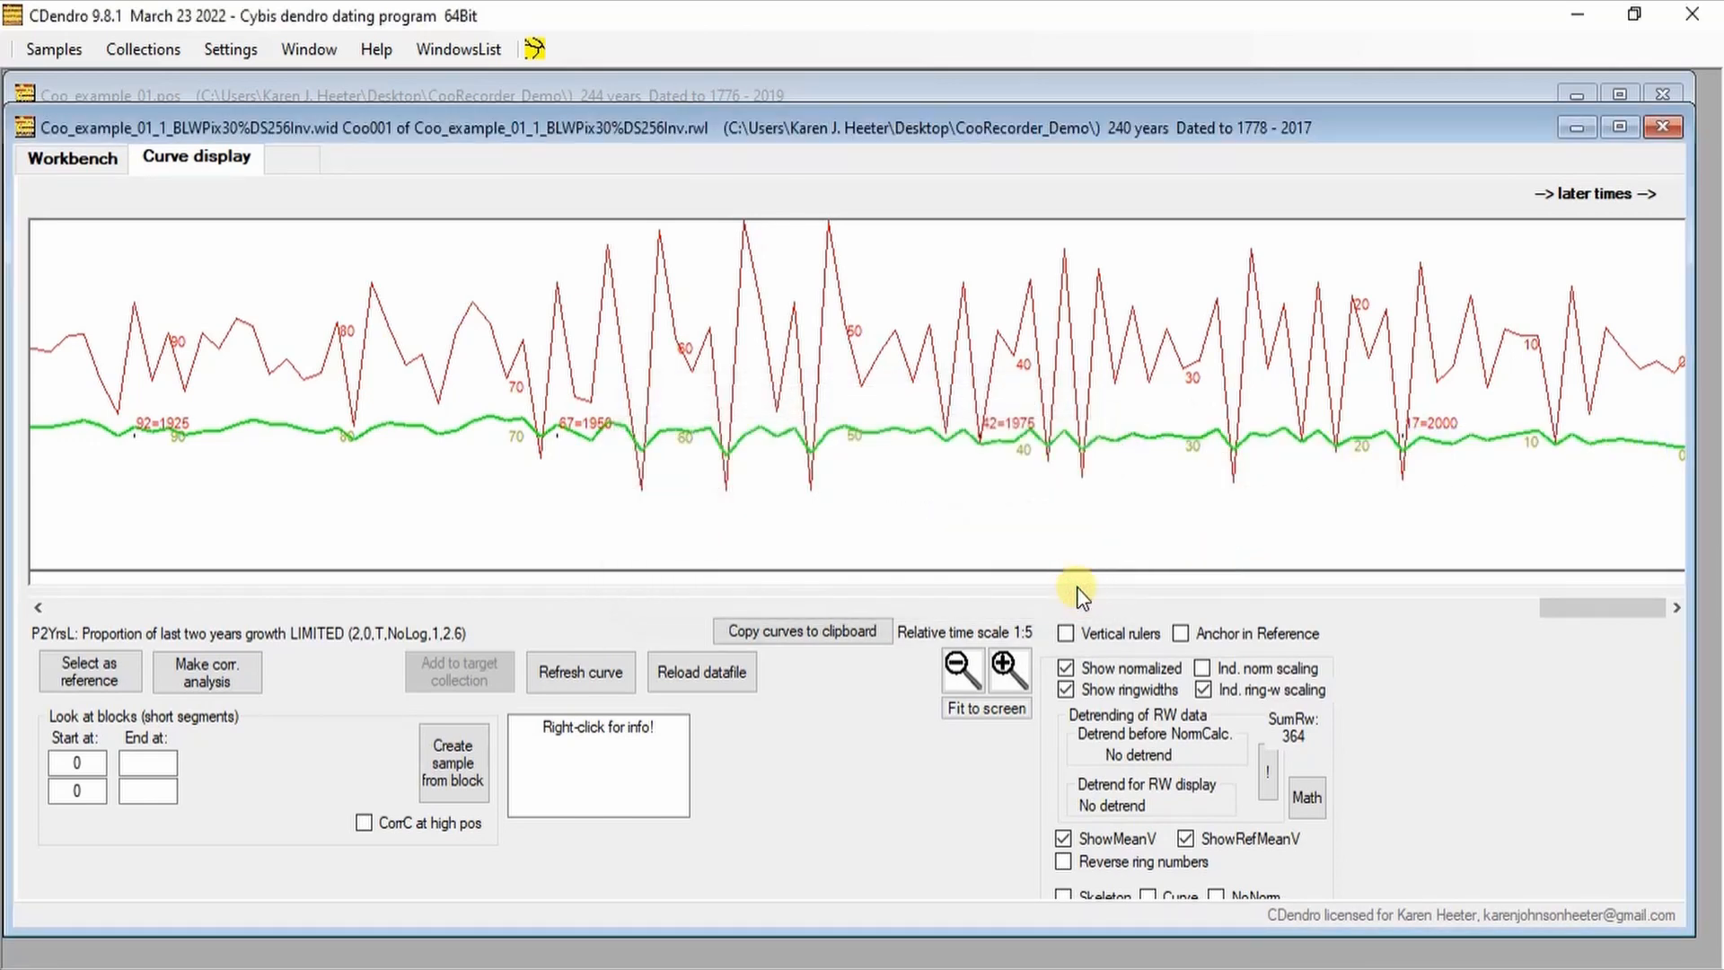
- Switch to File Explorer and open the RWL file Coo_example_01_1_BLWPix30%DS256Inv from CooRecorder_Demo in Notepad to view its values
left_click(650, 969)
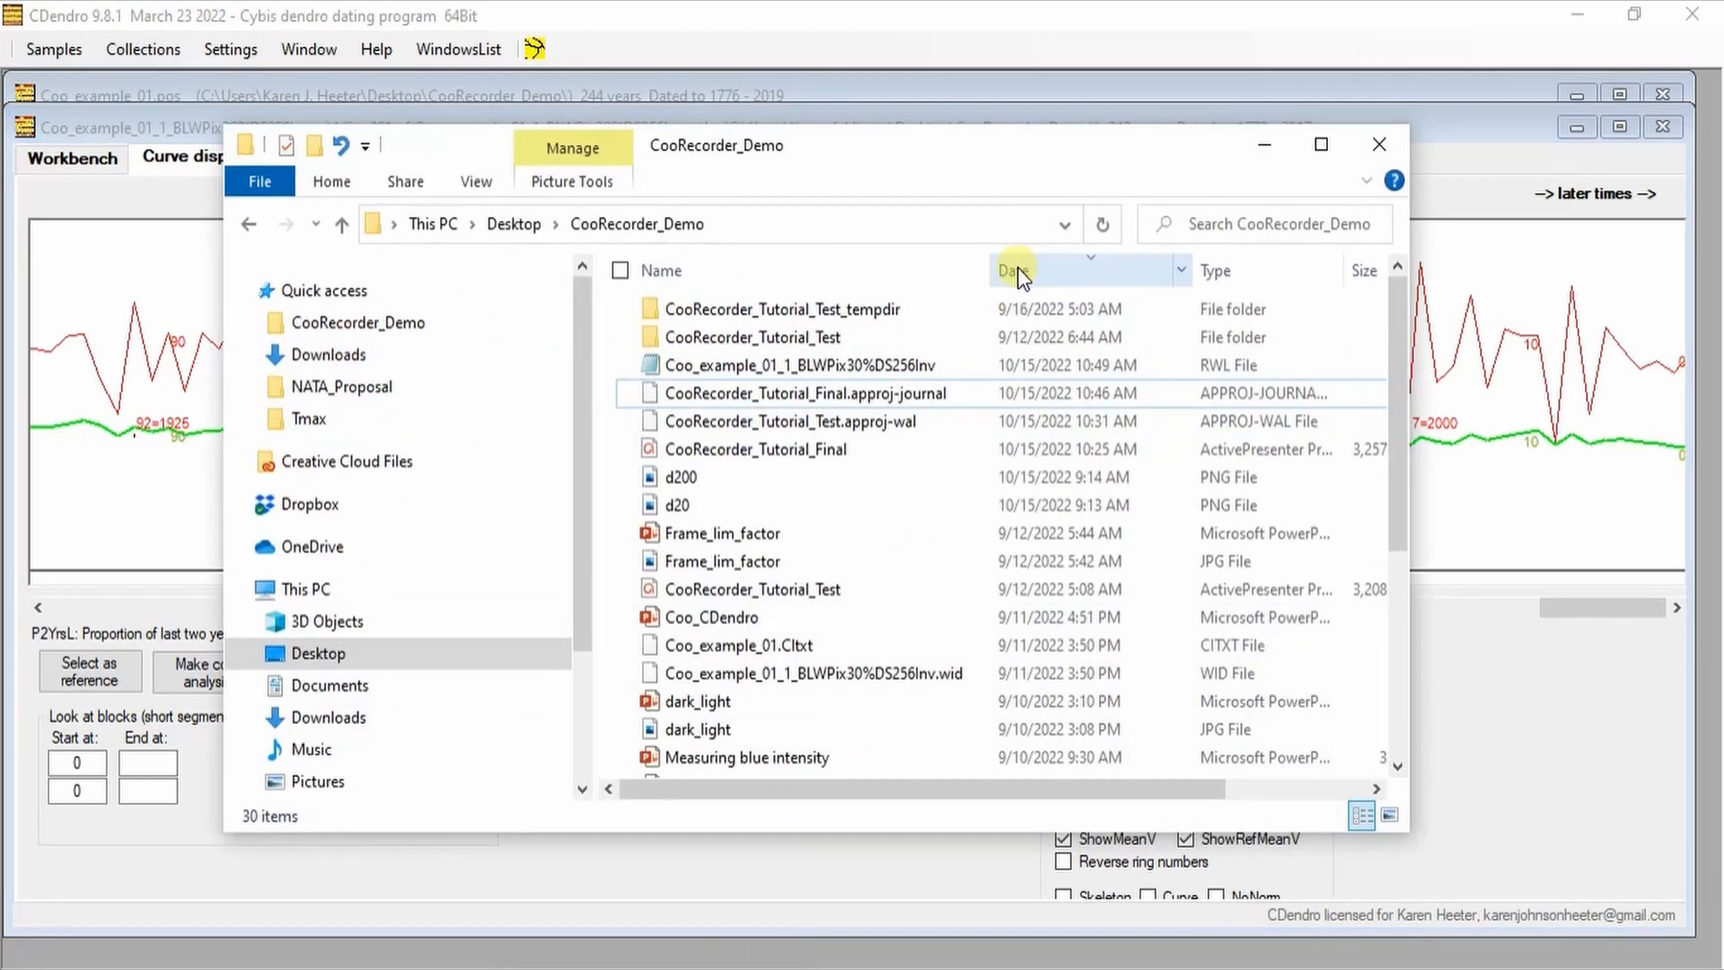
left_click(961, 362)
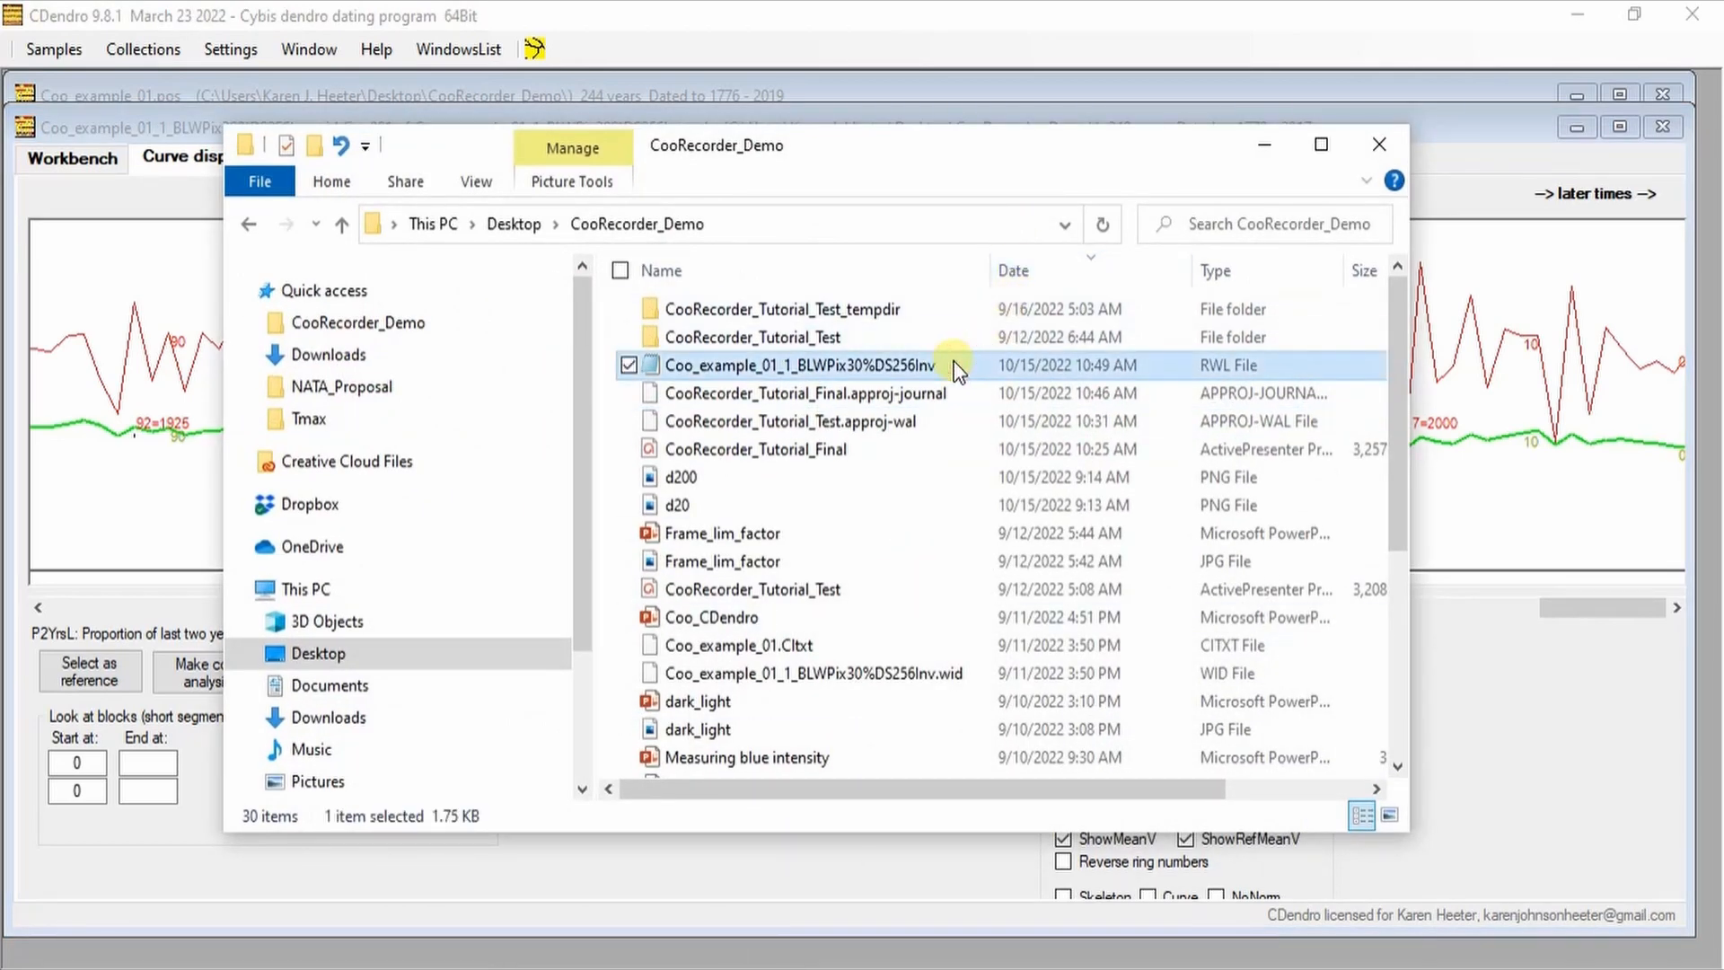
double_click(955, 363)
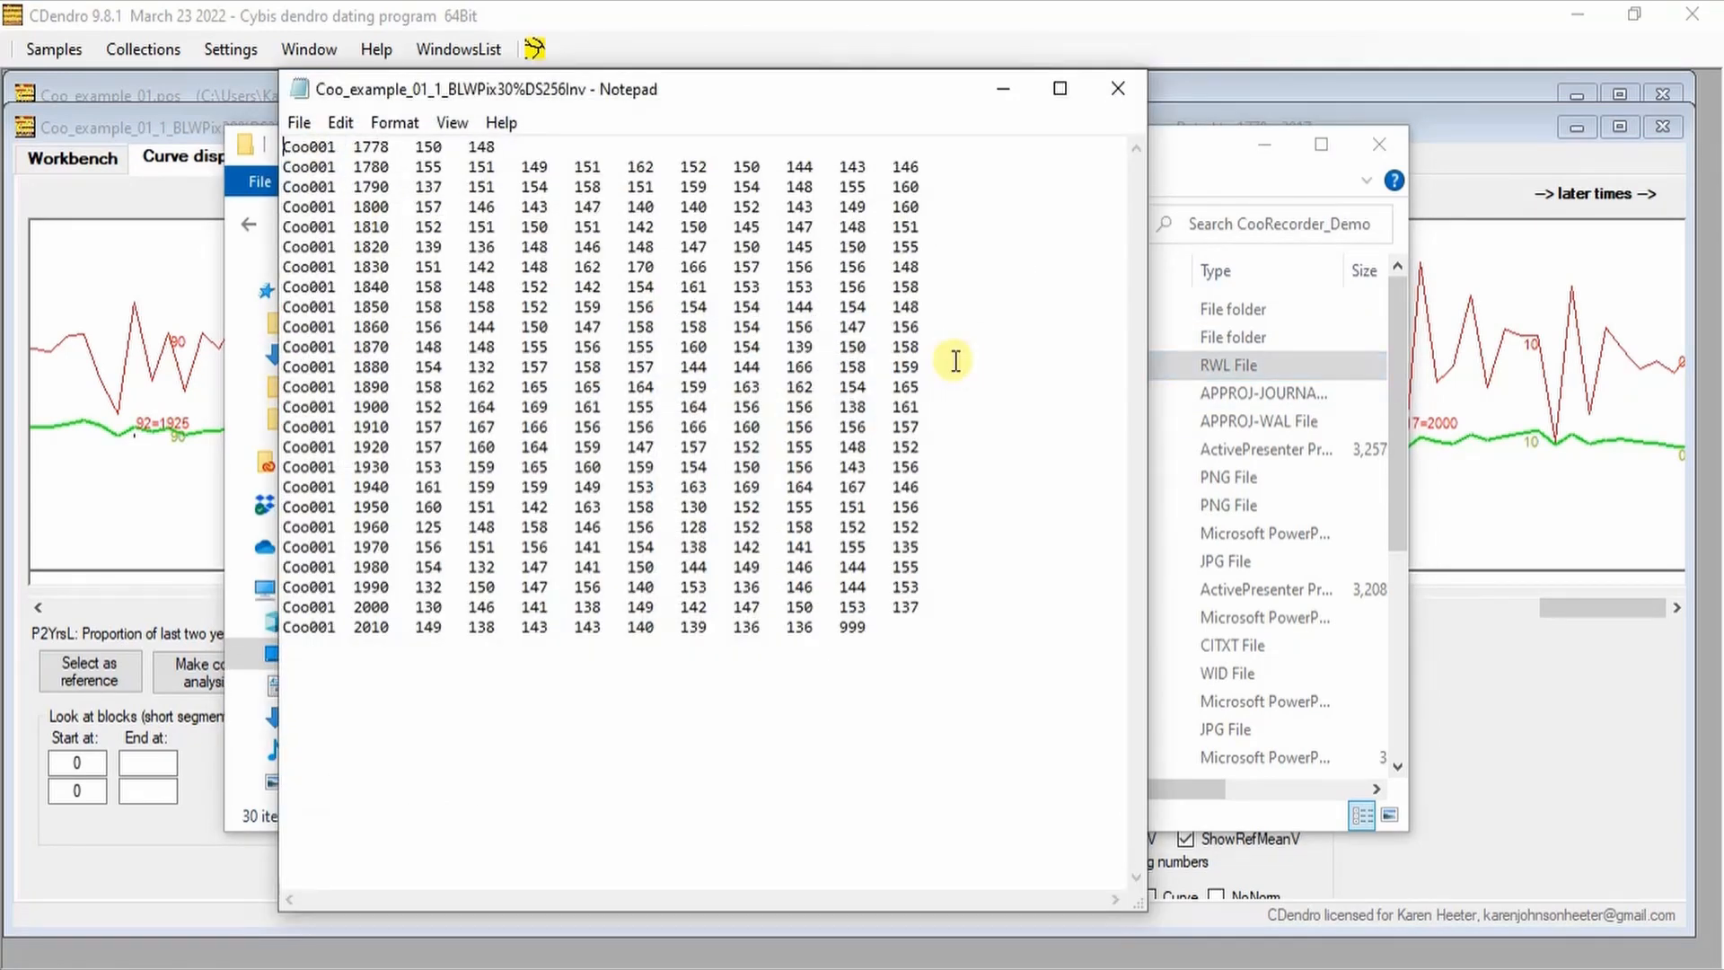